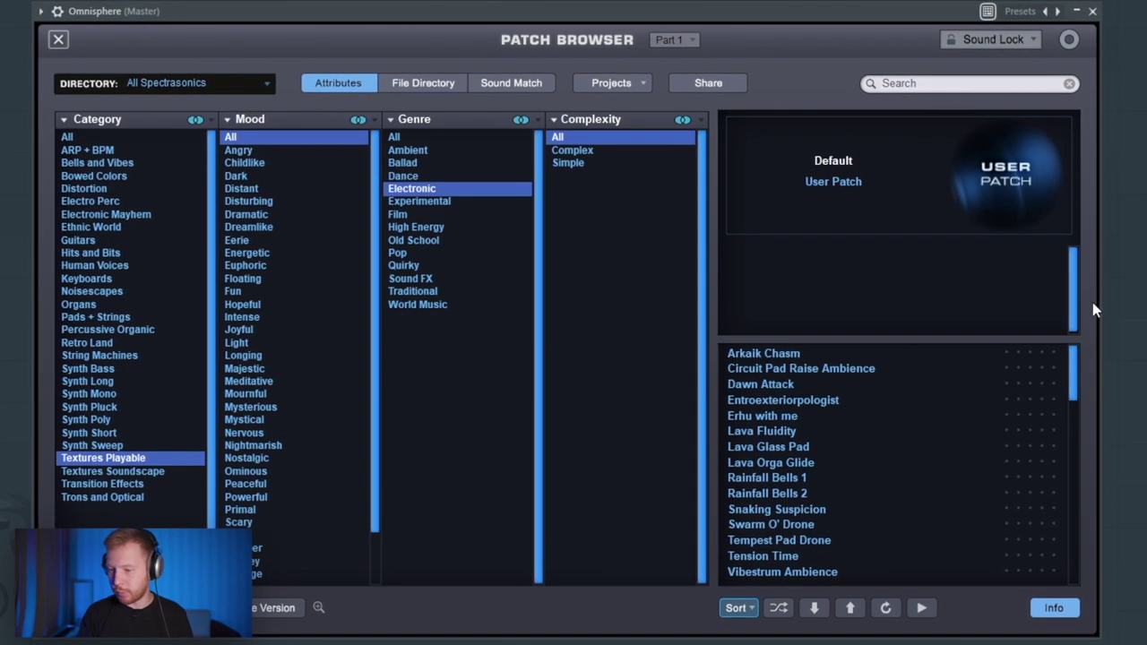
Load the Swarm O' Drone patch in Omnisphere and lower the upper piano-roll note to D7.
{"action": "left_click", "coordinate": [895, 528]}
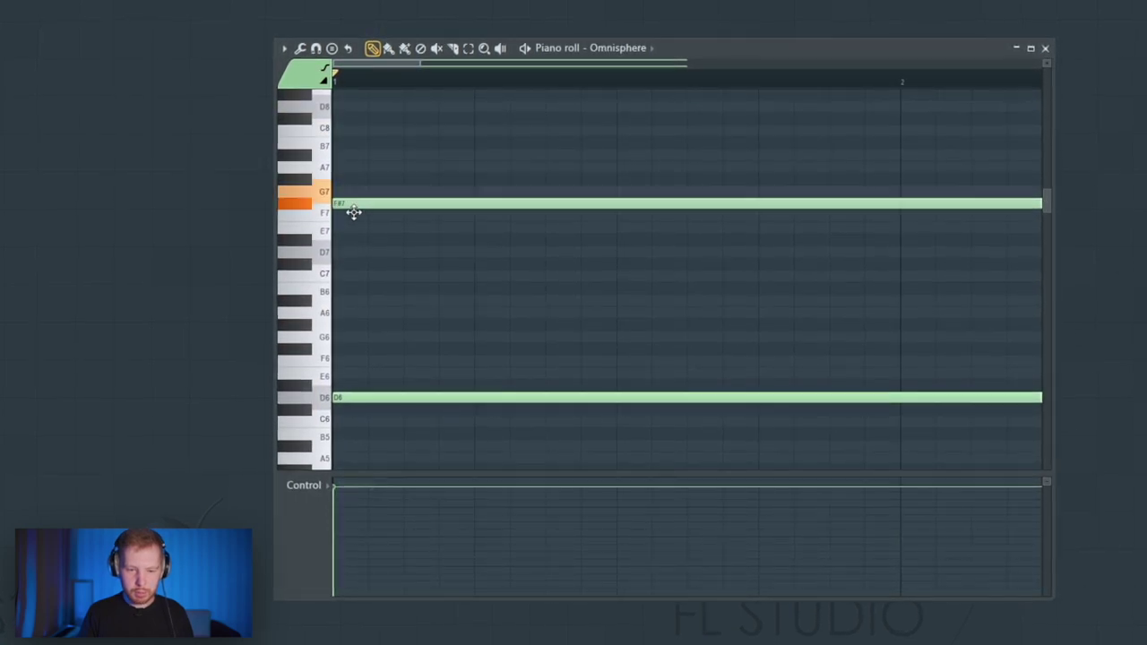
{"action": "left_click_drag", "start_coordinate": [354, 213], "coordinate": [354, 254]}
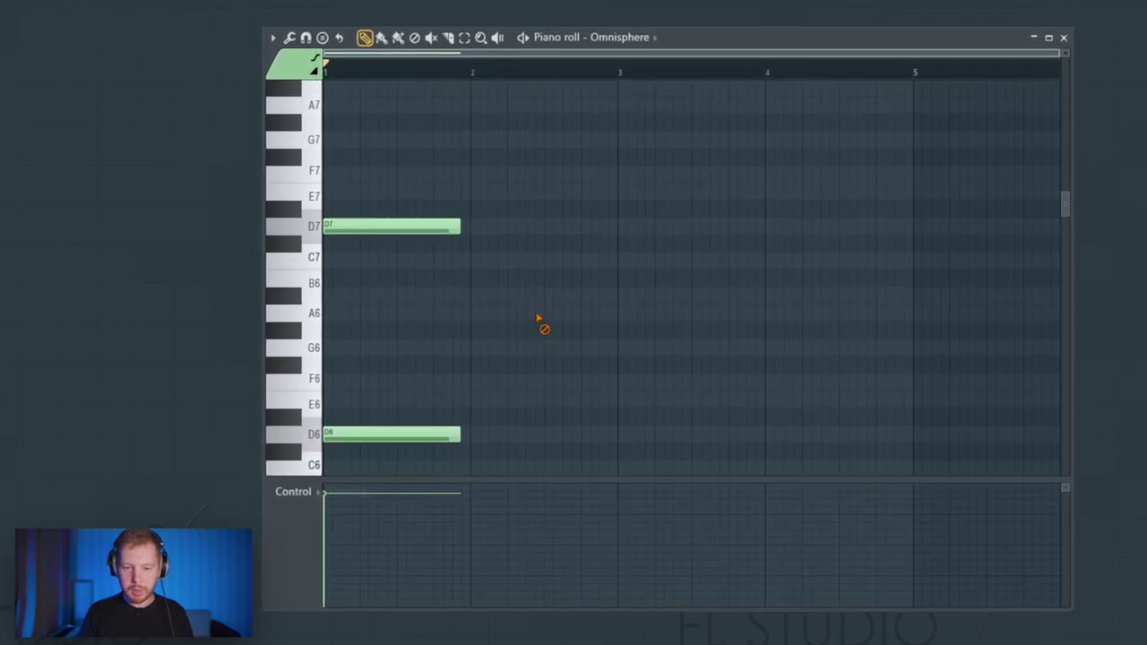
Extend the D6 and D7 notes to the start of bar 6, with a matching D8 note above them, and play the pattern.
{"action": "left_click_drag", "start_coordinate": [817, 171], "coordinate": [708, 475]}
{"action": "scroll", "coordinate": [696, 338], "scroll_direction": "down", "scroll_amount": 4}
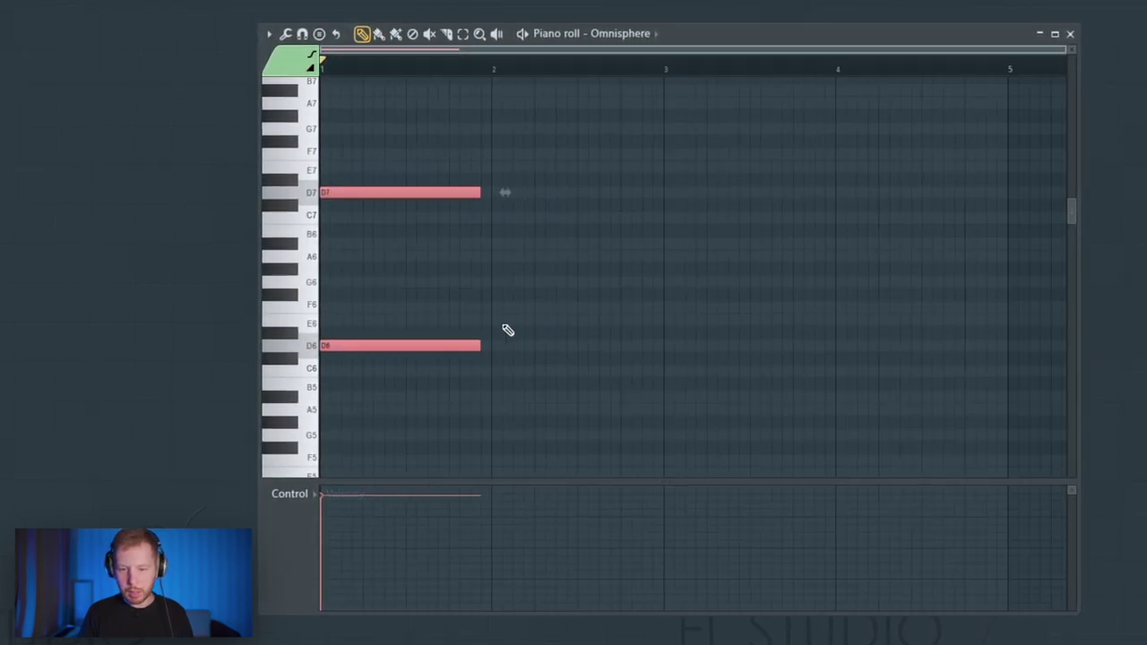
{"action": "scroll", "coordinate": [502, 340], "scroll_direction": "up", "scroll_amount": 2}
{"action": "left_click_drag", "start_coordinate": [459, 425], "coordinate": [720, 438]}
{"action": "left_click", "coordinate": [818, 363], "text": "ctrl"}
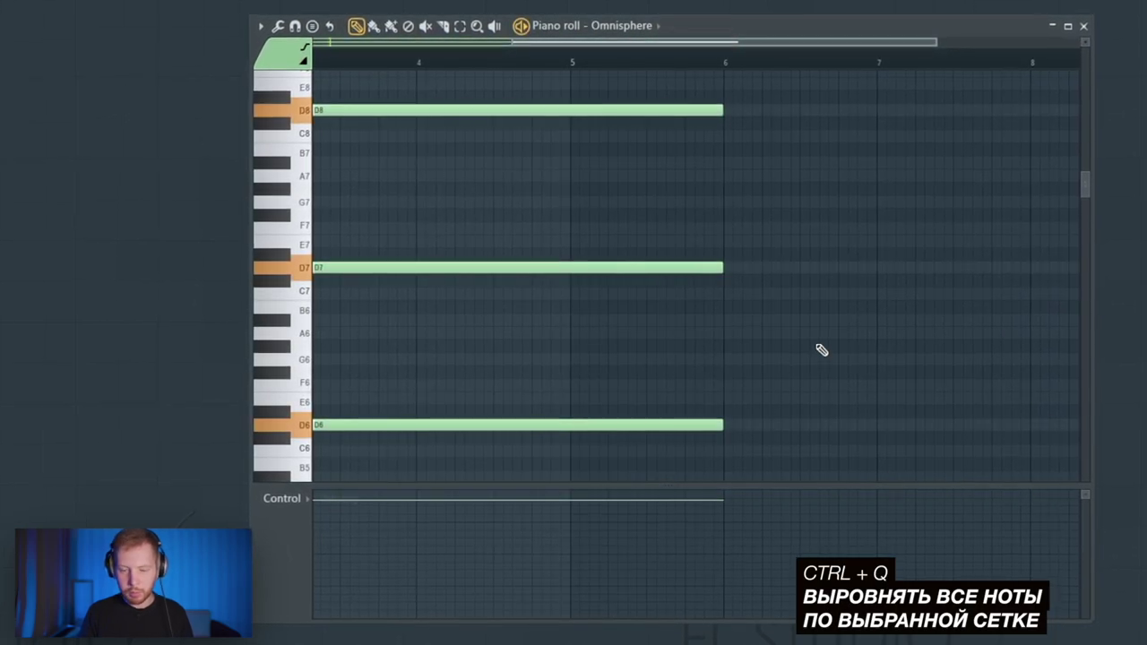
{"action": "right_click", "coordinate": [822, 350], "text": "ctrl"}
{"action": "key", "text": "space"}
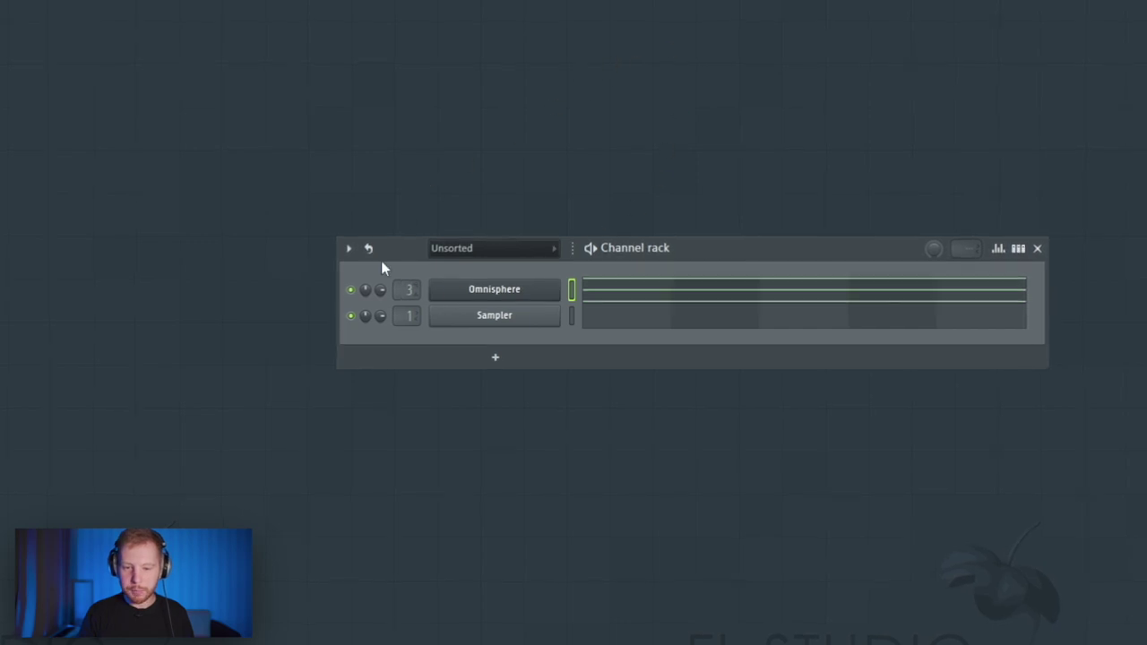
Insert FabFilter Pro-Q 3 on mixer Insert 2 and cut the lows with a -30 dB low shelf and a -21.27 dB dip at about 236 Hz.
{"action": "key", "text": "F9"}
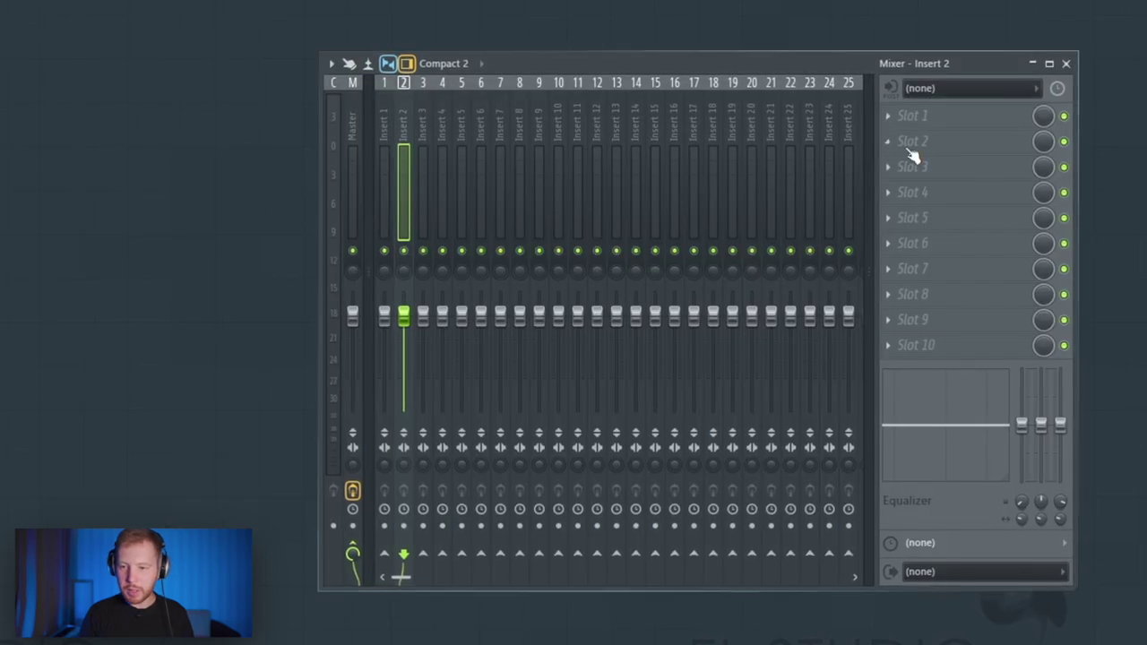
{"action": "left_click", "coordinate": [912, 162]}
{"action": "left_click", "coordinate": [348, 600]}
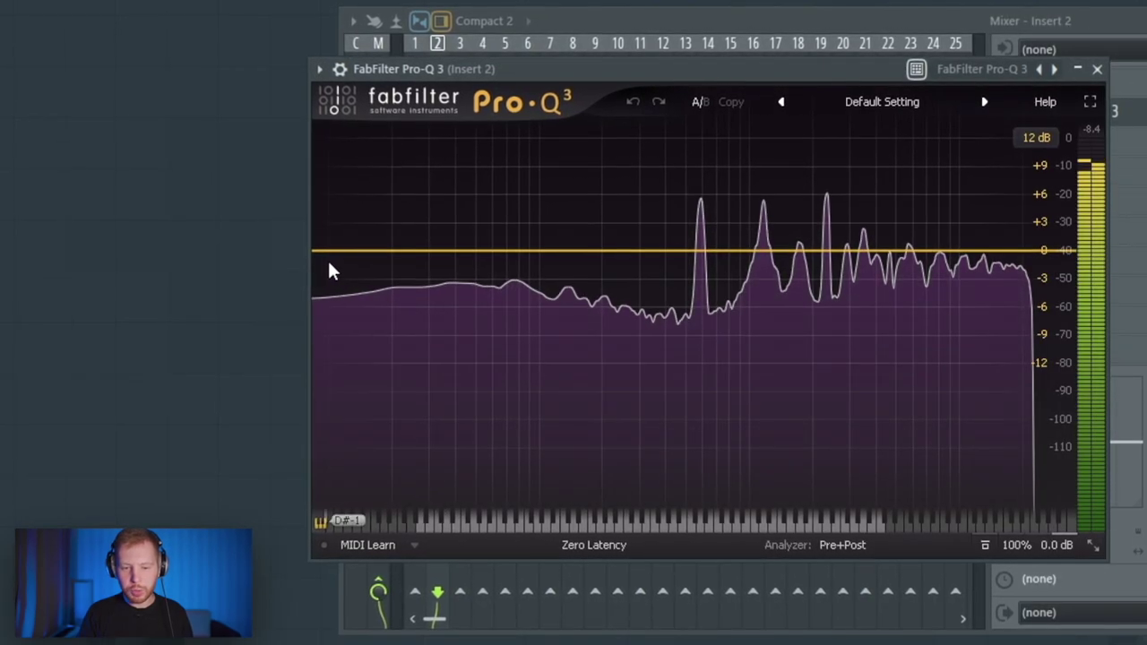
{"action": "left_click_drag", "start_coordinate": [327, 251], "coordinate": [508, 450]}
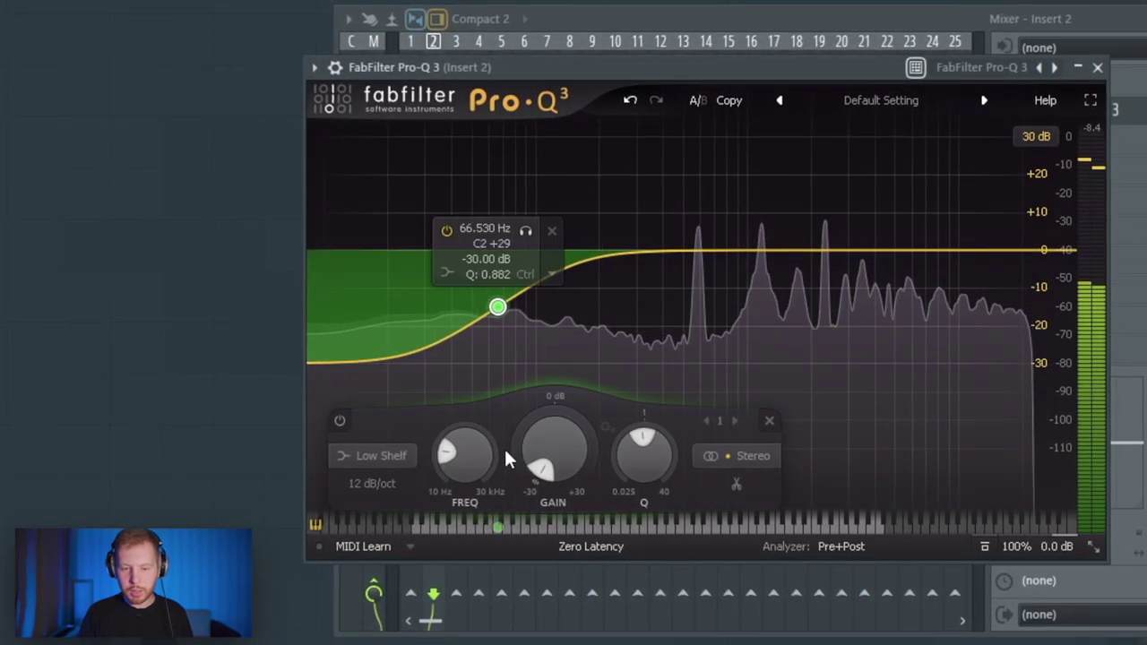
{"action": "left_click_drag", "start_coordinate": [498, 306], "coordinate": [551, 389]}
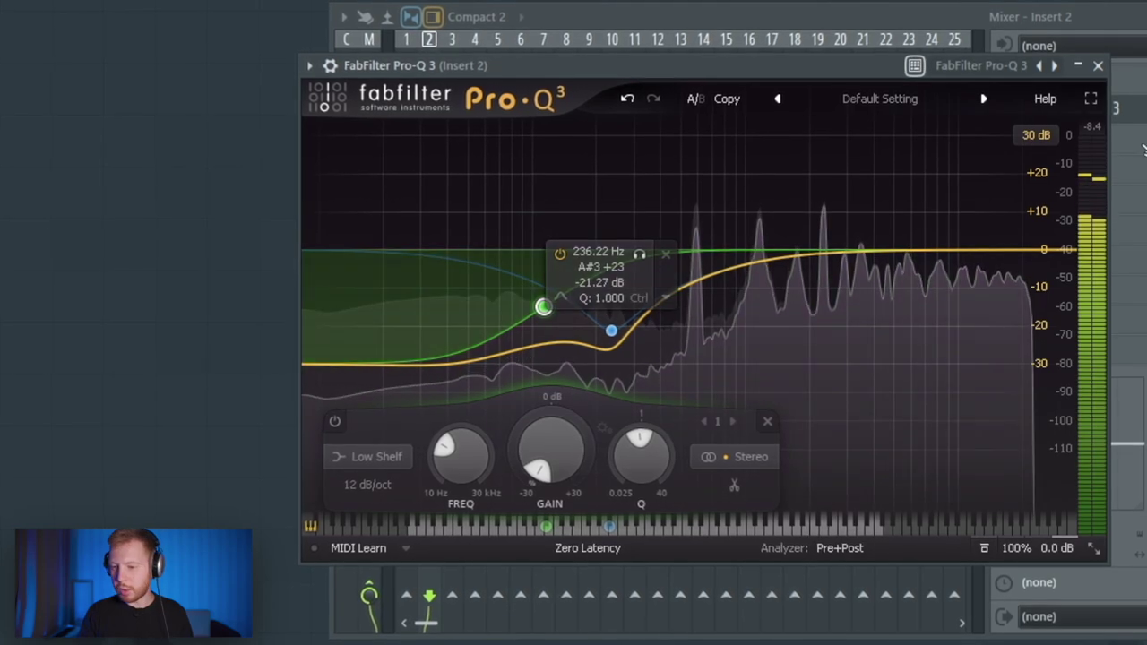
Insert the Little AlterBoy plugin on mixer Insert 2 after the equalizer.
{"action": "left_click", "coordinate": [1143, 146]}
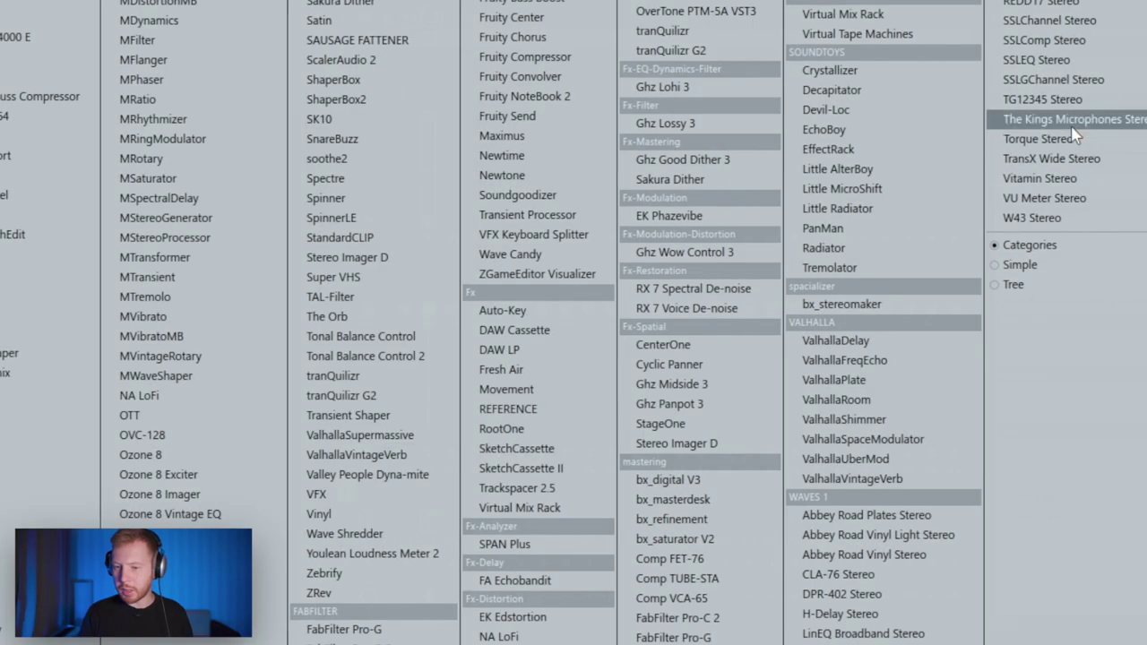
{"action": "left_click", "coordinate": [881, 171]}
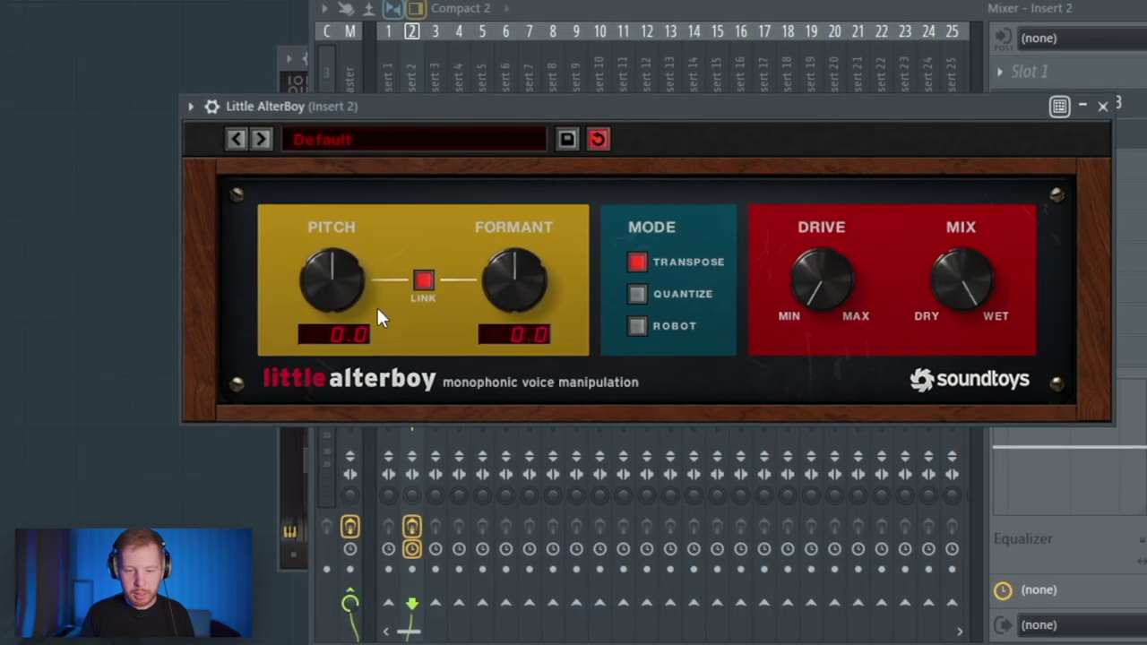
{"action": "left_click_drag", "start_coordinate": [638, 106], "coordinate": [671, 120]}
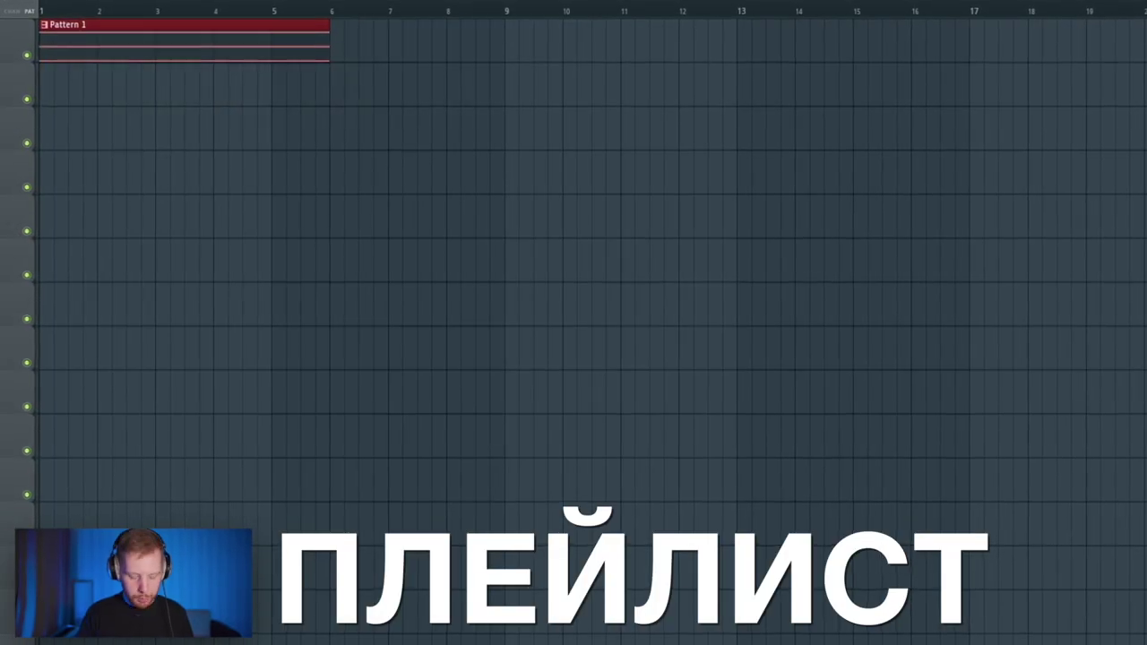
Consolidate the Pattern 1 clip to audio and raise the Boost in the audio clip's precomputed effects.
{"action": "key", "text": "ctrl+alt+c"}
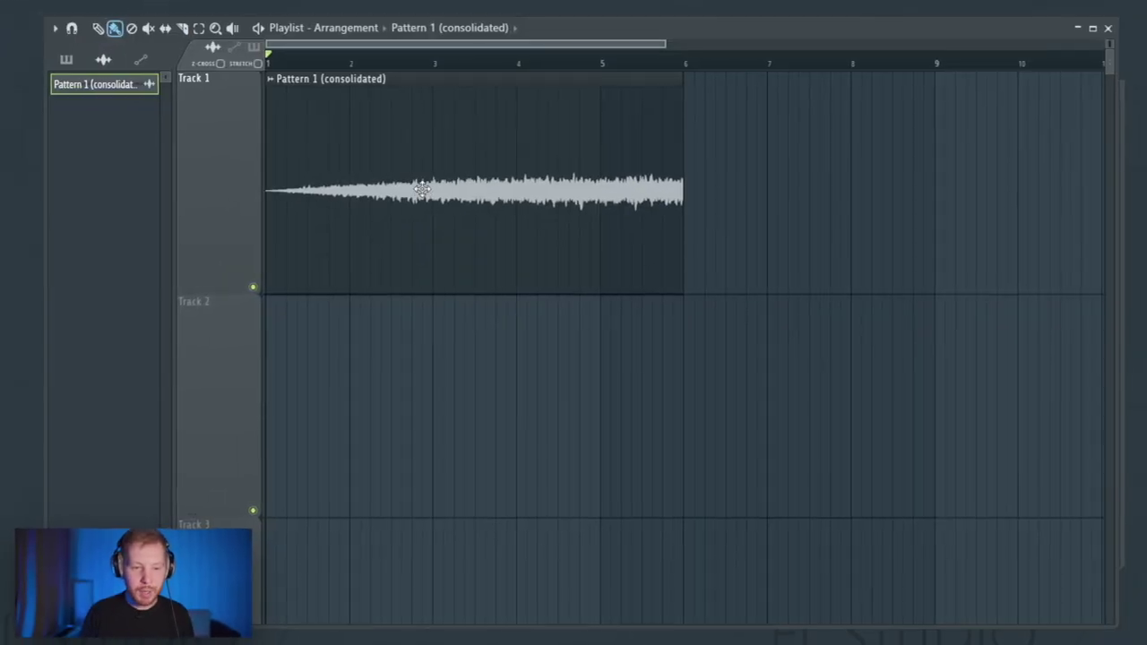
{"action": "double_click", "coordinate": [422, 189]}
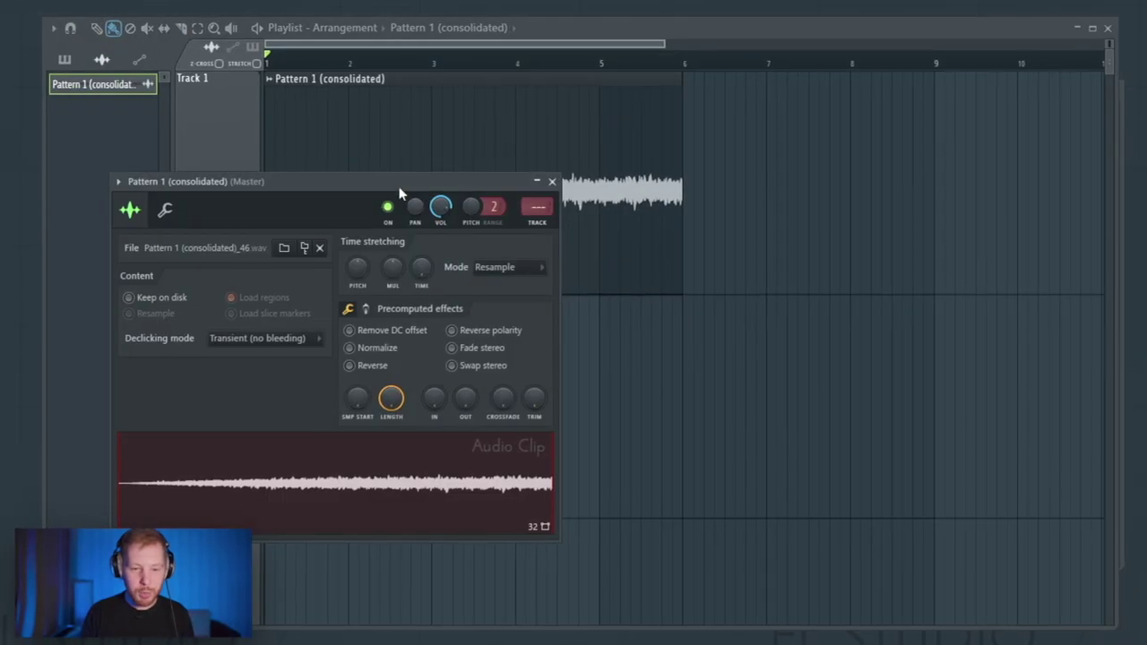
{"action": "left_click_drag", "start_coordinate": [403, 186], "coordinate": [950, 184]}
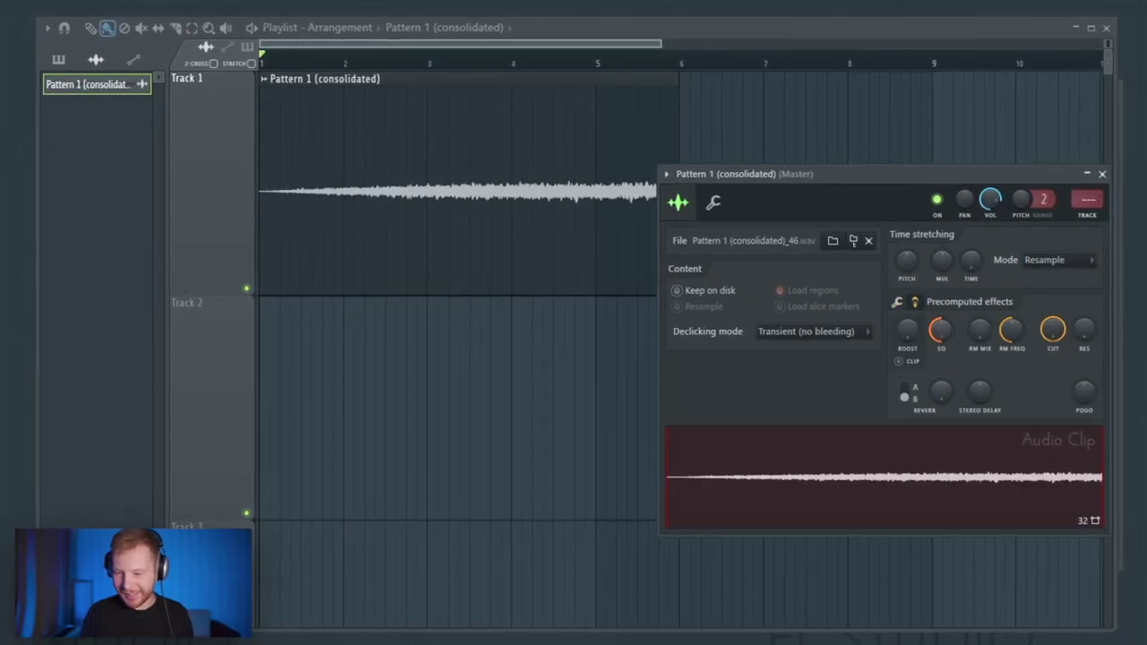
{"action": "left_click", "coordinate": [910, 348]}
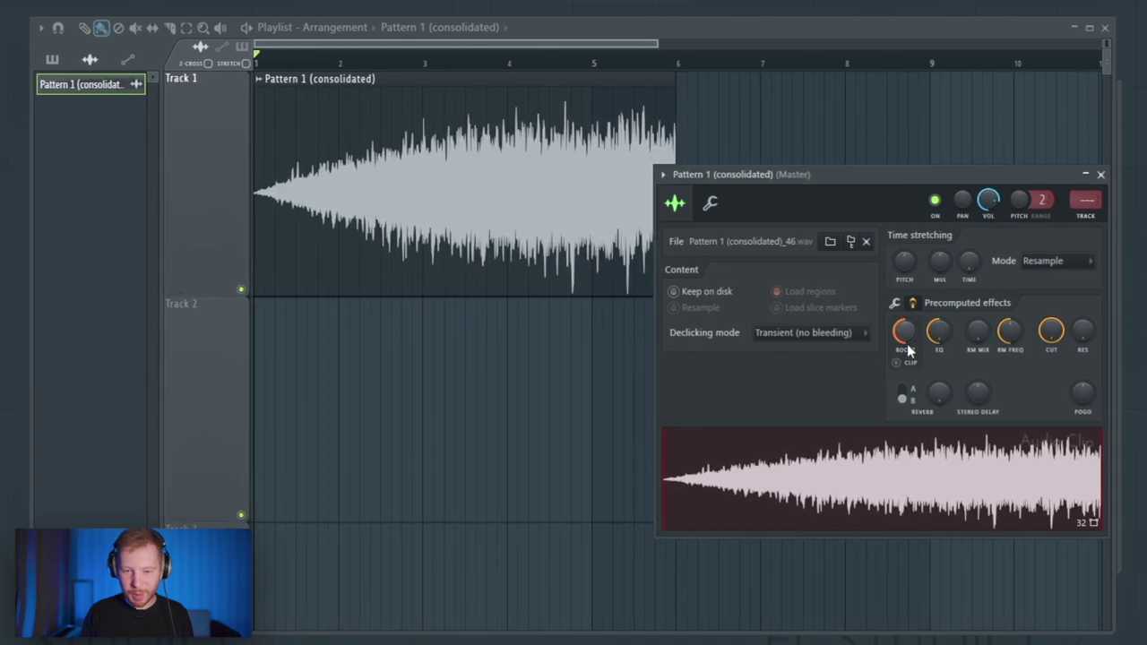
{"action": "key", "text": "Escape"}
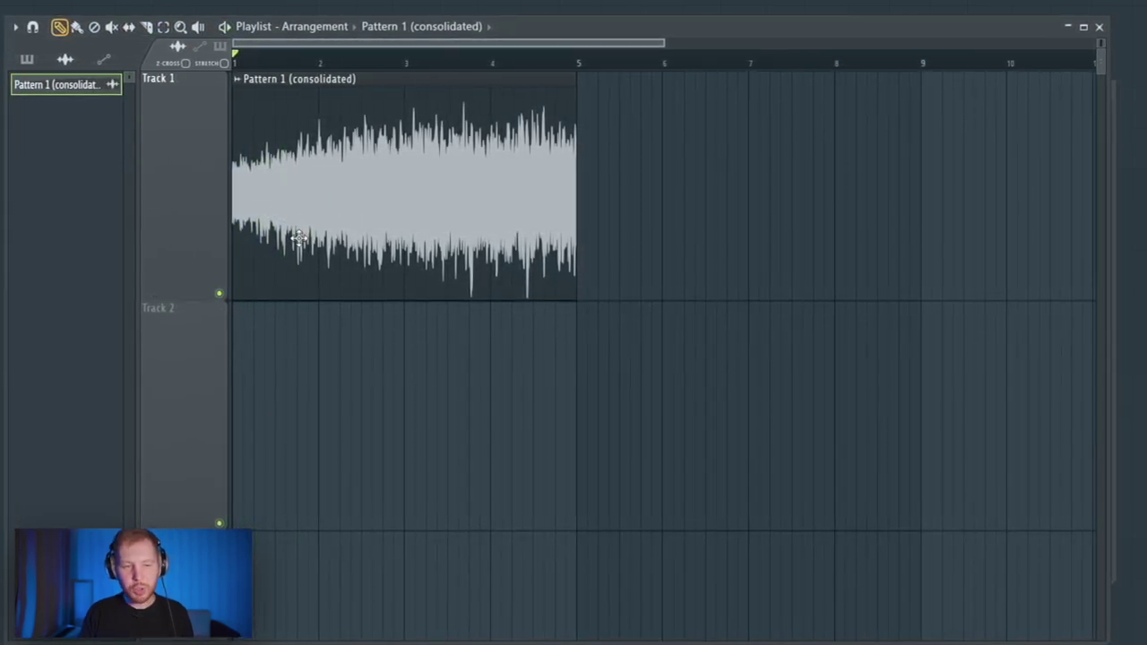
Trim the start of the audio clip on Track 1 and stretch it back to begin at bar 1.
{"action": "left_click_drag", "start_coordinate": [233, 116], "coordinate": [260, 112]}
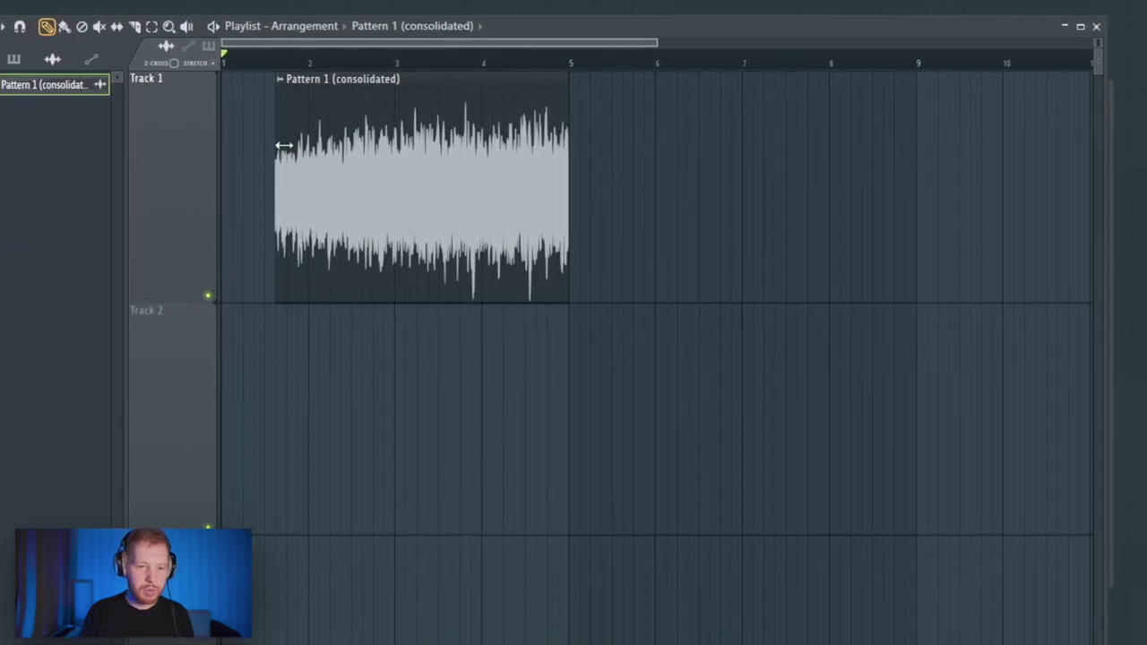
{"action": "left_click_drag", "start_coordinate": [283, 145], "coordinate": [77, 169]}
Change the audio clip's time-stretching mode in its channel settings and play the clip back.
{"action": "double_click", "coordinate": [274, 78]}
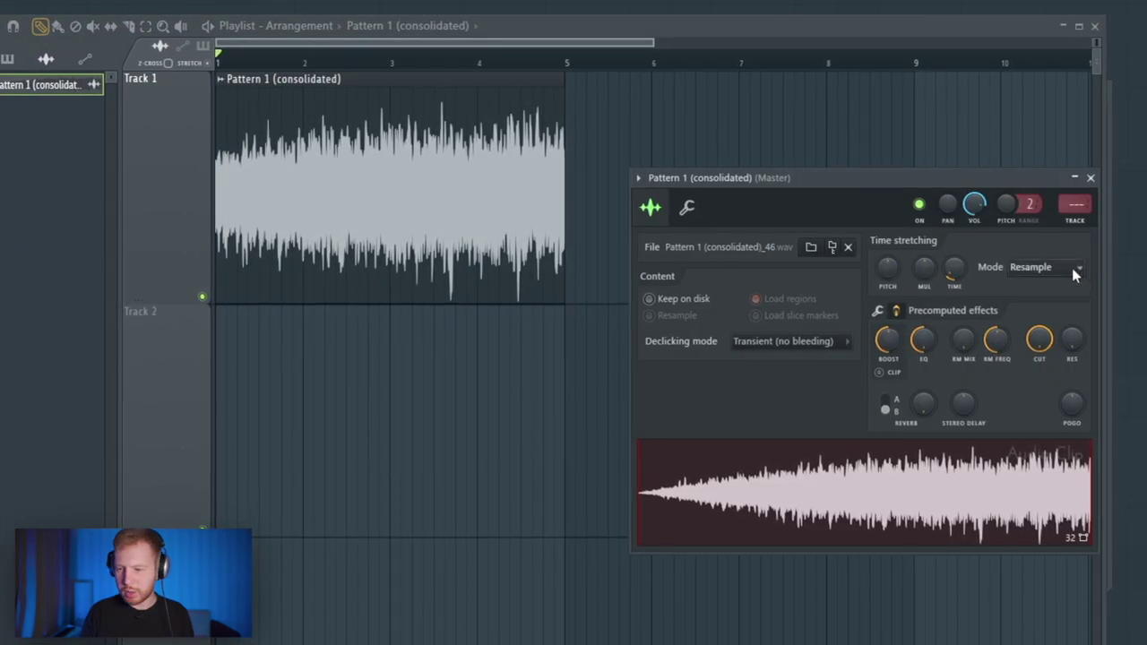
{"action": "left_click", "coordinate": [1075, 268]}
{"action": "left_click", "coordinate": [1050, 315]}
{"action": "left_click", "coordinate": [1090, 177]}
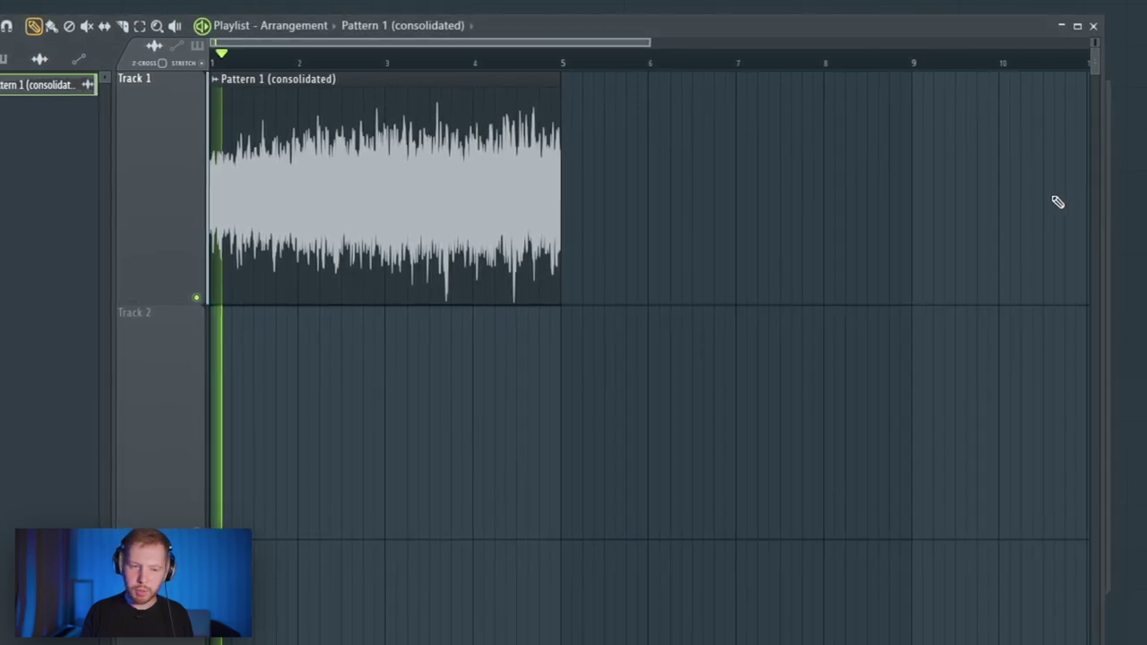
{"action": "key", "text": "space"}
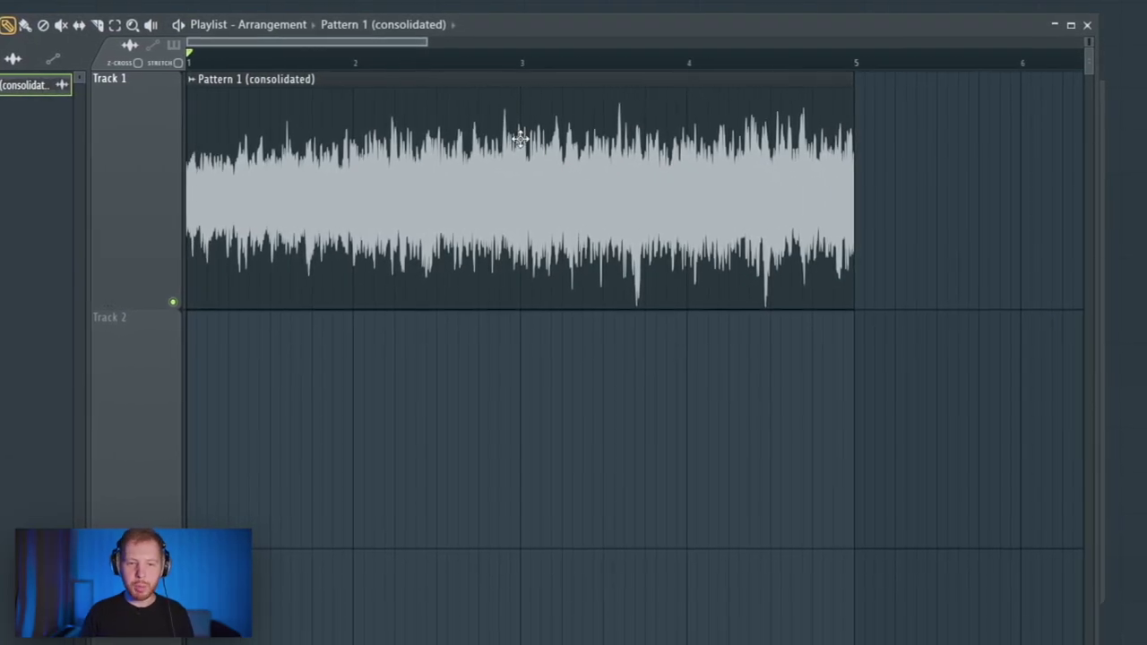
Insert the Dirty Filter plugin on the audio clip's main mixer track.
{"action": "double_click", "coordinate": [520, 134]}
{"action": "key", "text": "F9"}
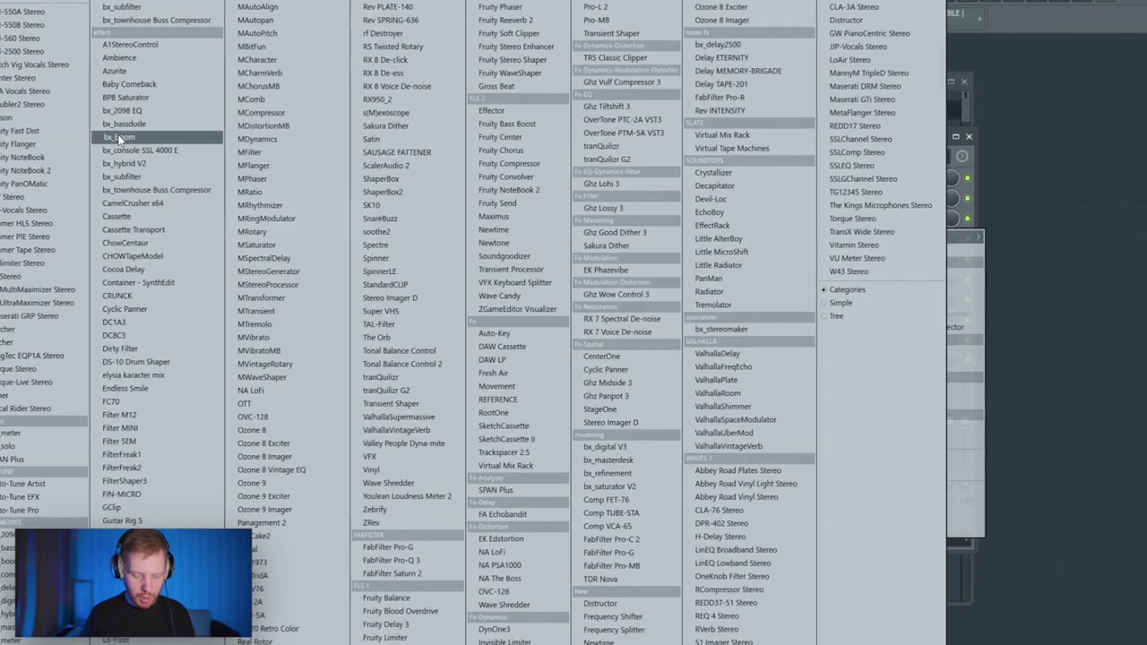
{"action": "left_click", "coordinate": [119, 350]}
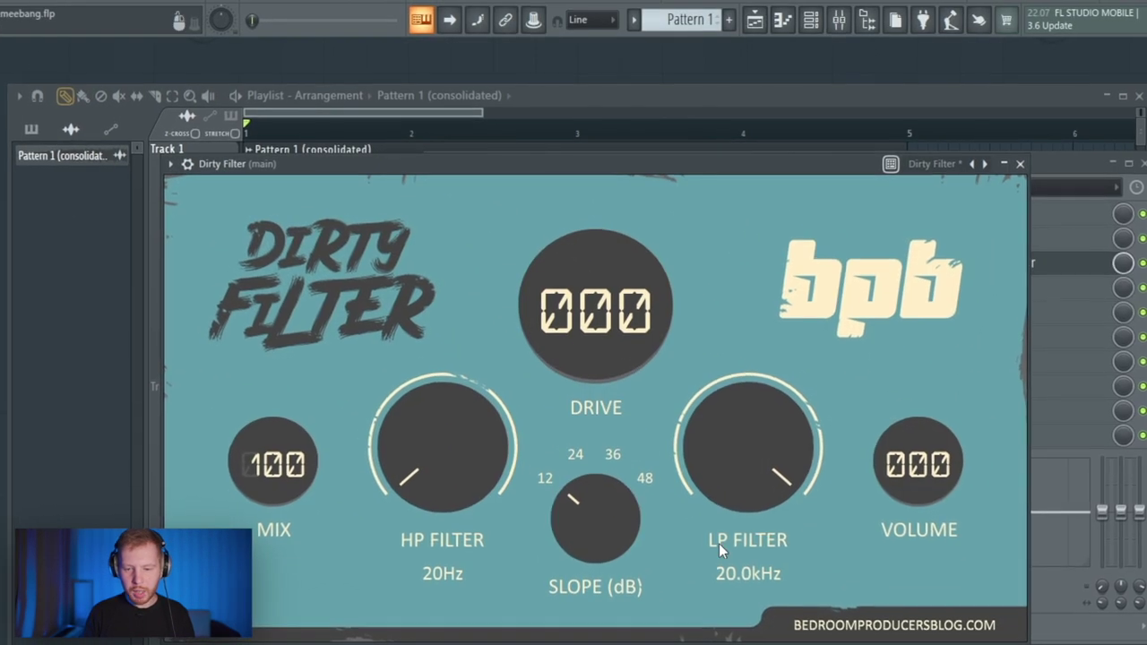
Lower Dirty Filter's LP Filter to 7.0 kHz with multilink to controllers on and create an automation clip for it.
{"action": "left_click_drag", "start_coordinate": [778, 470], "coordinate": [821, 499]}
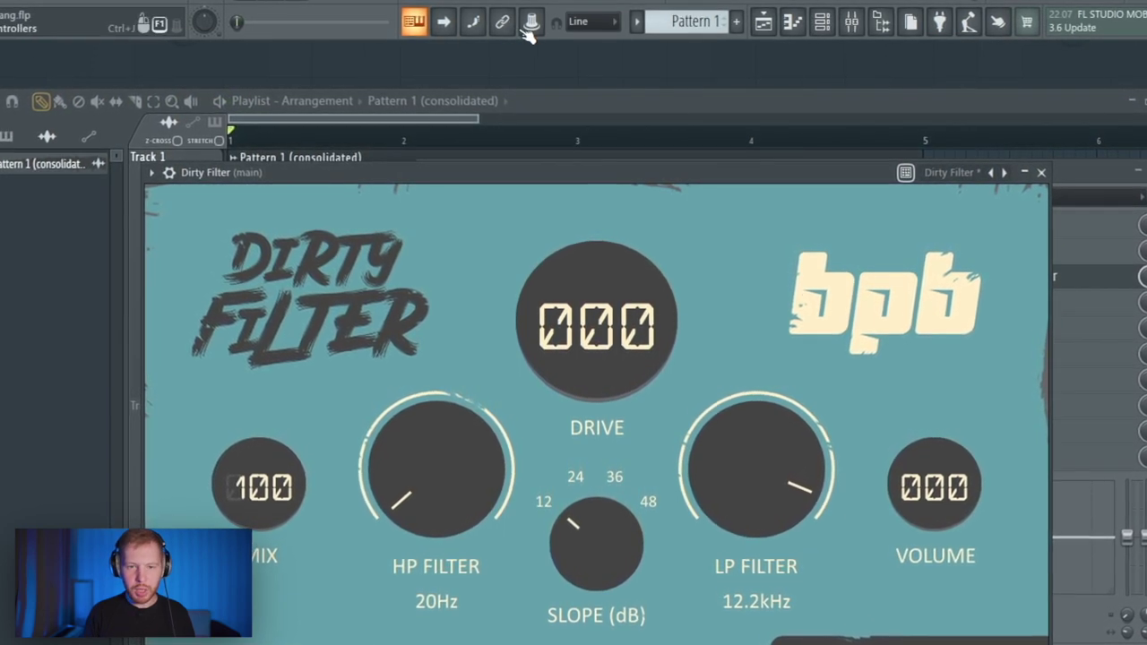
{"action": "left_click", "coordinate": [531, 27]}
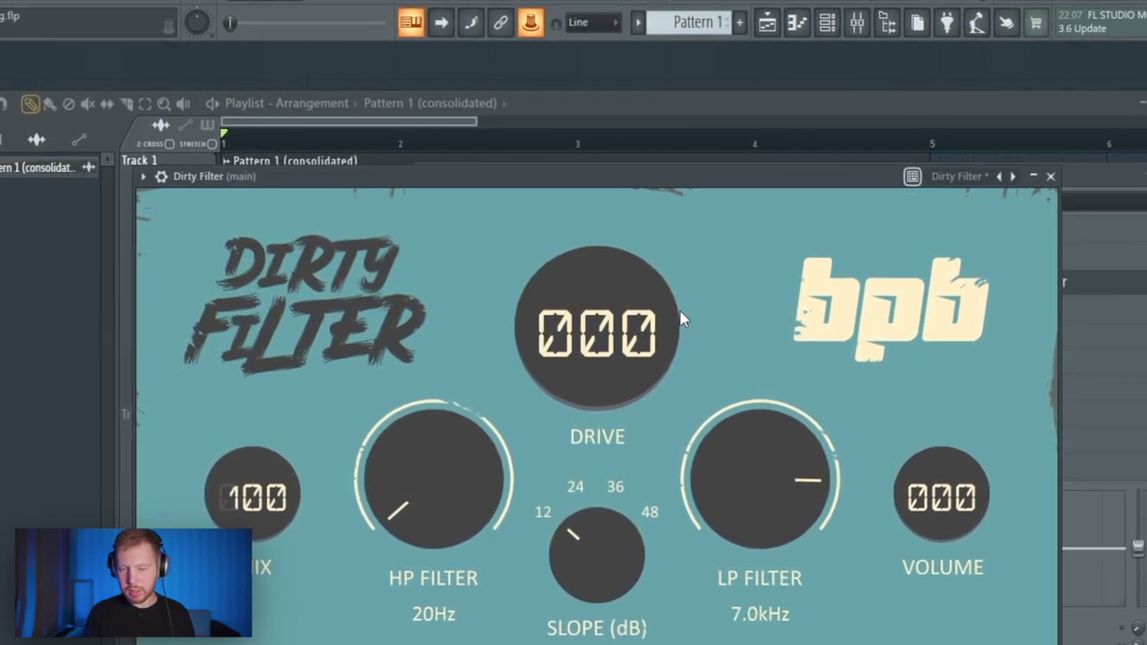
{"action": "right_click", "coordinate": [534, 25]}
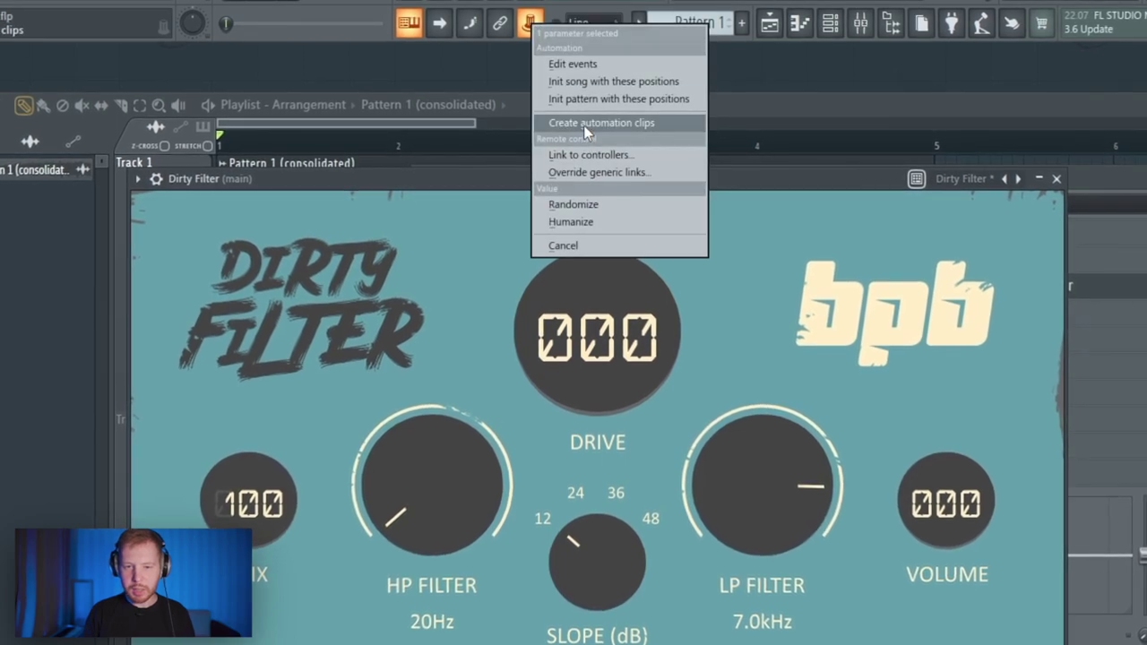
{"action": "left_click", "coordinate": [584, 124]}
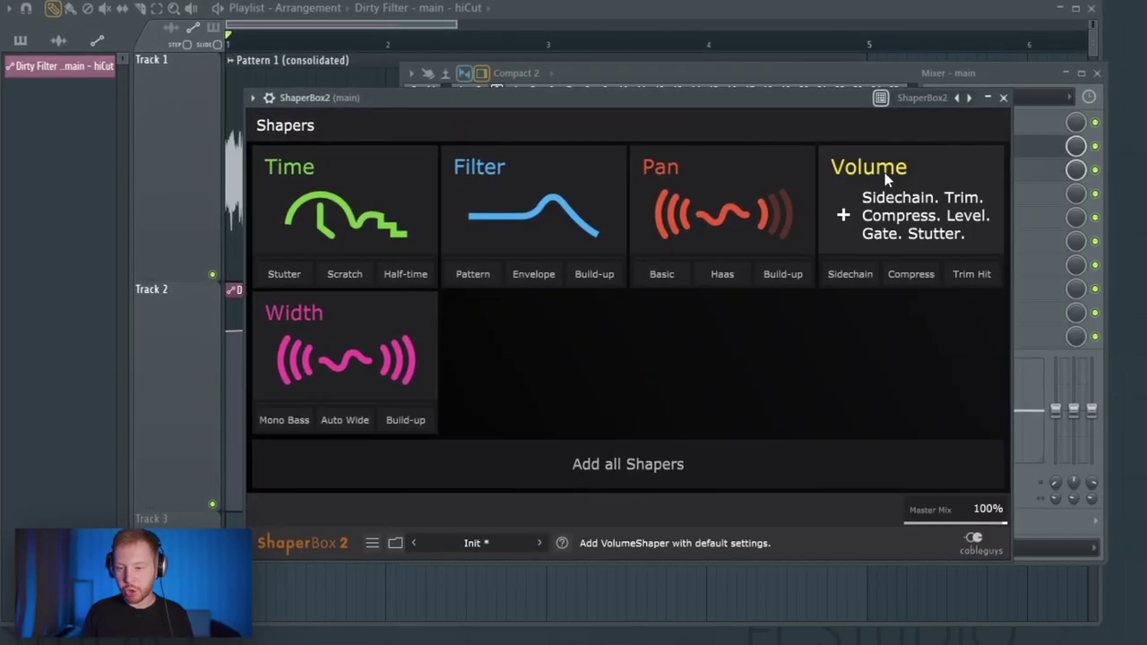
Add the Volume shaper with default settings in ShaperBox2 and play the arrangement through it.
{"action": "left_click", "coordinate": [883, 181]}
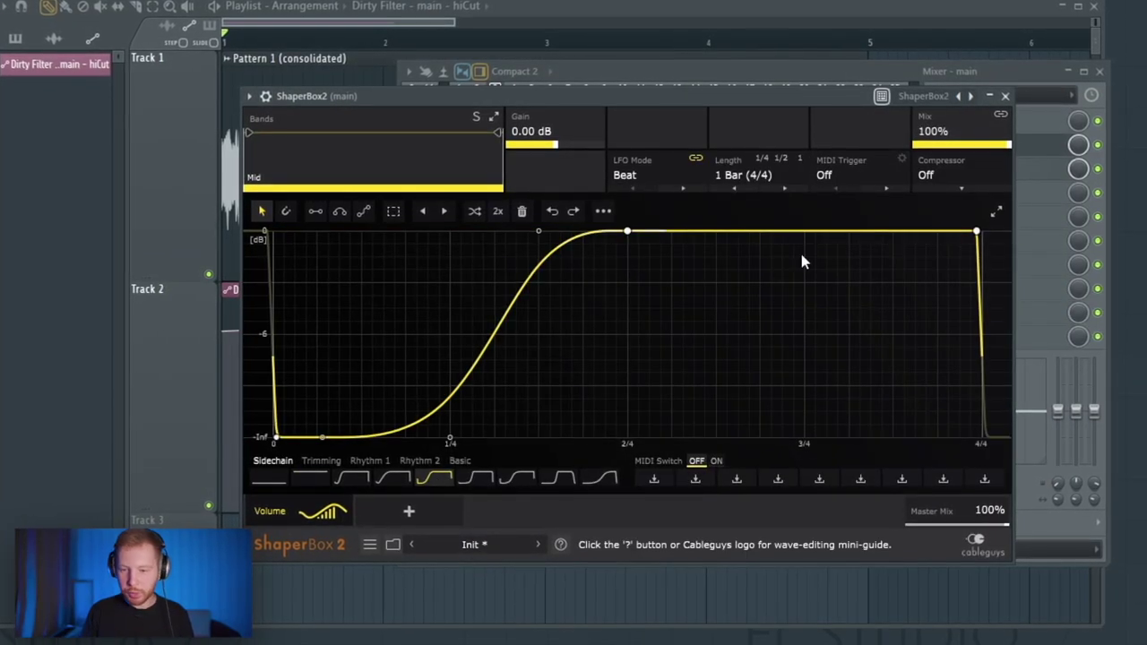
{"action": "left_click_drag", "start_coordinate": [730, 101], "coordinate": [801, 105]}
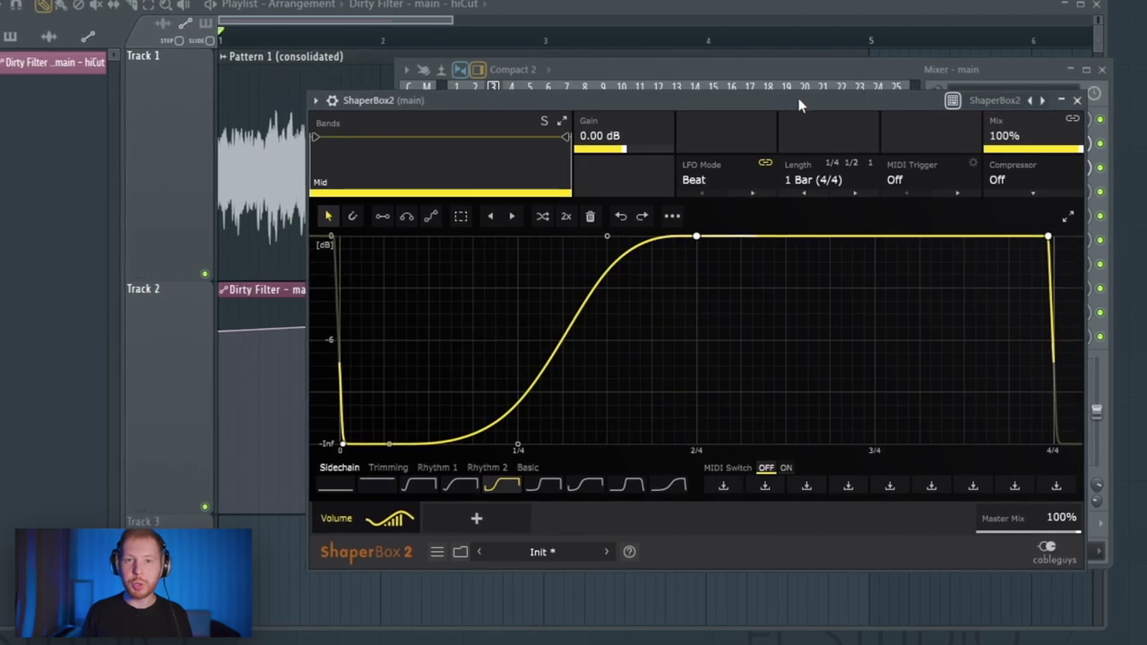
{"action": "key", "text": "space"}
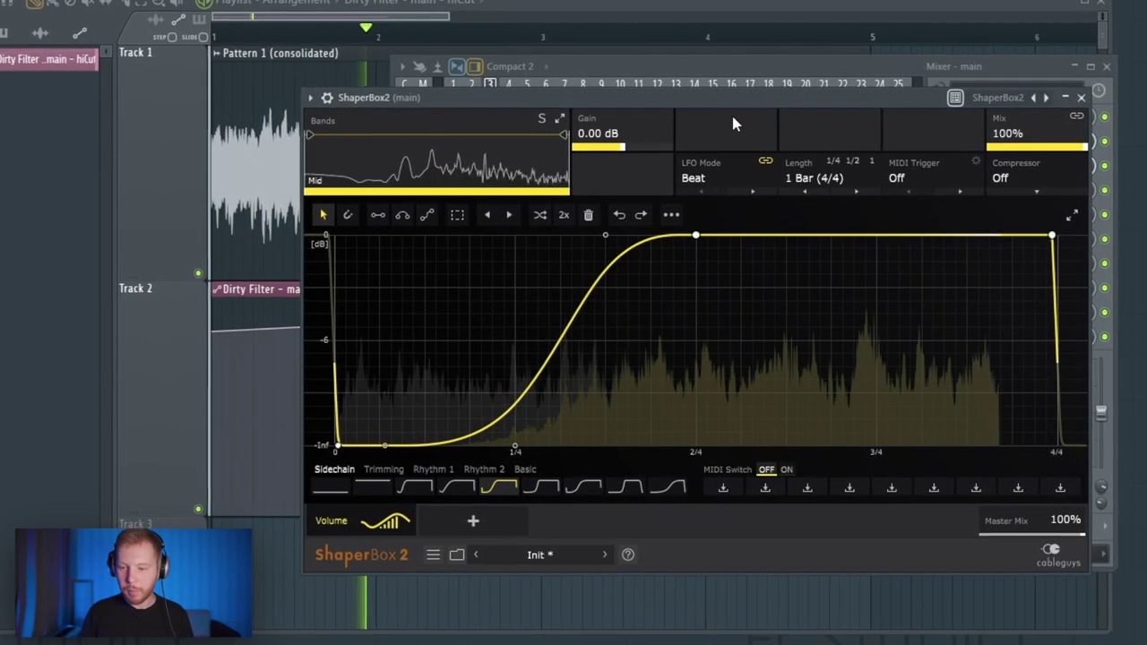
{"action": "key", "text": "space"}
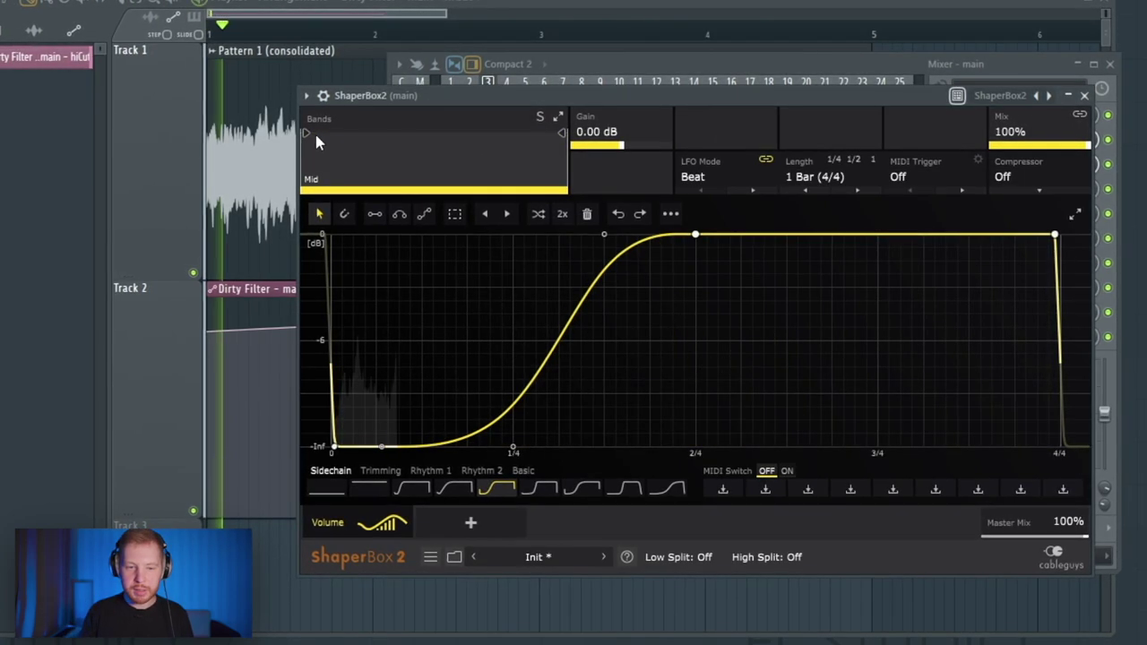
Split off a Low band at about 483 Hz in ShaperBox2 with a 6dB slope and audition the result.
{"action": "left_click_drag", "start_coordinate": [313, 138], "coordinate": [316, 133]}
{"action": "left_click_drag", "start_coordinate": [387, 132], "coordinate": [417, 139]}
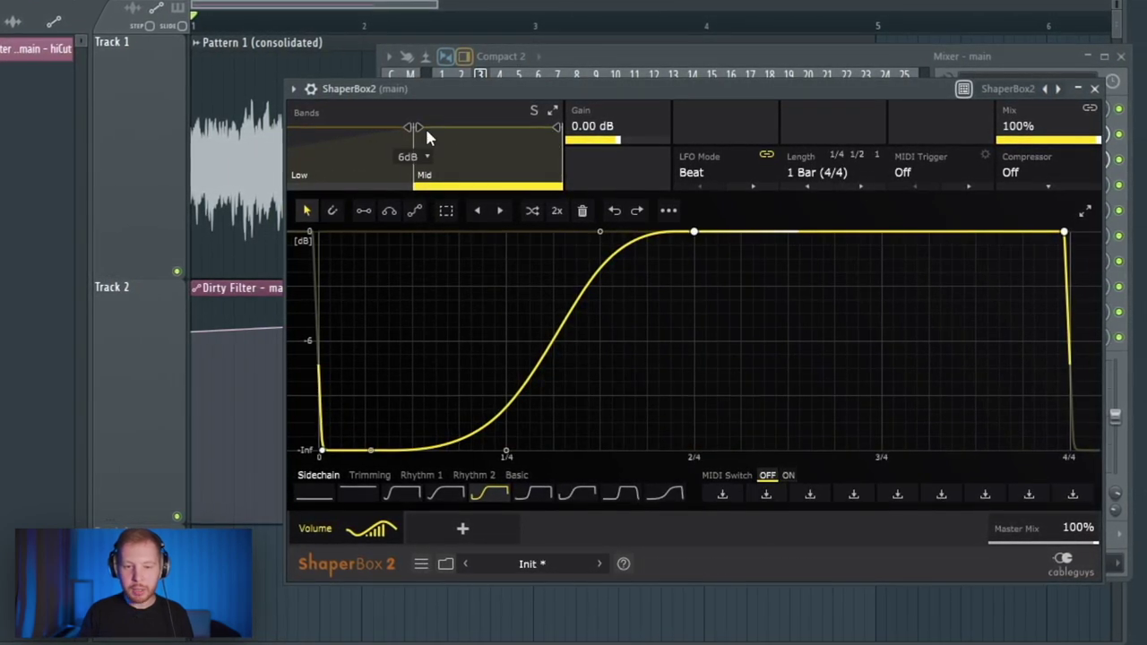
{"action": "left_click_drag", "start_coordinate": [412, 131], "coordinate": [408, 132]}
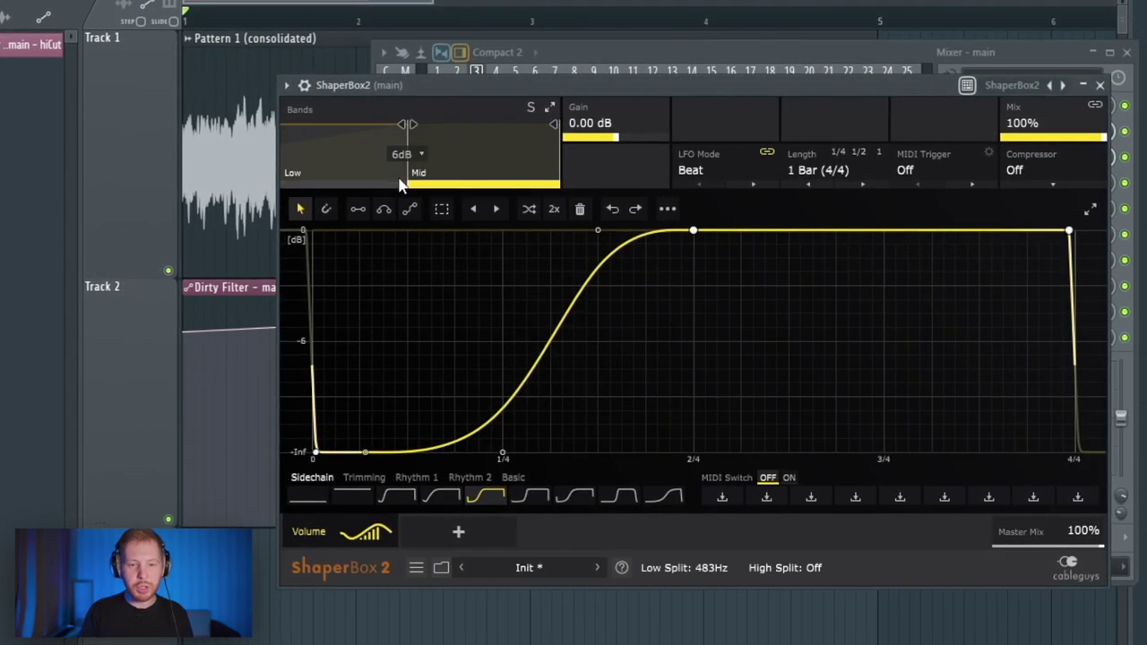
{"action": "key", "text": "space"}
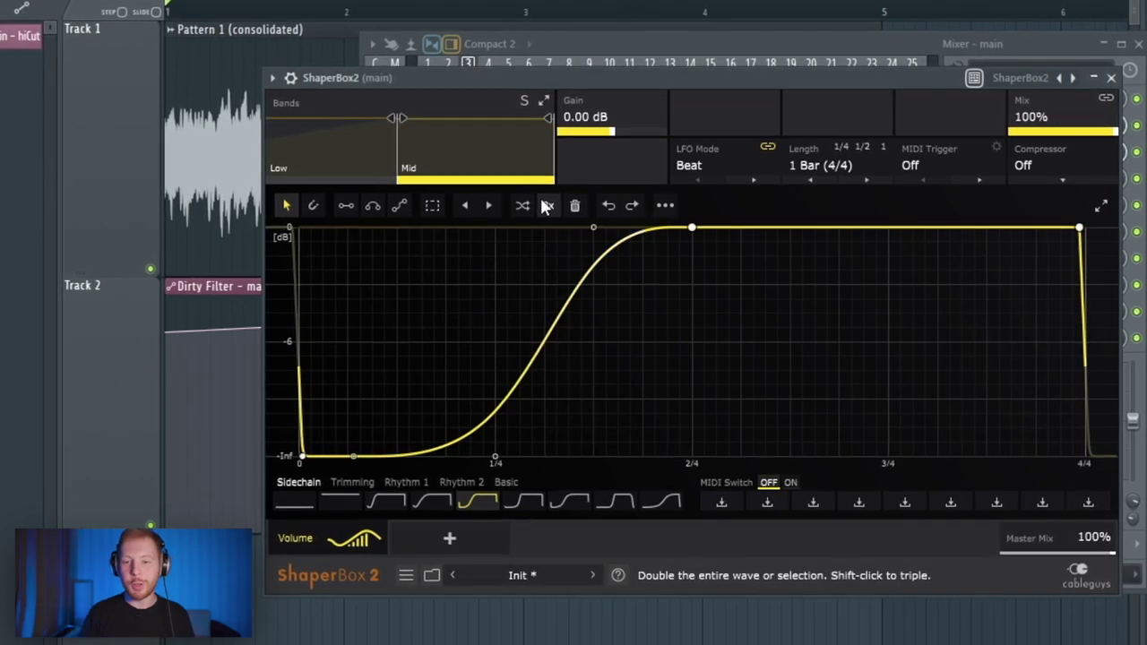
{"action": "key", "text": "space"}
Insert FabFilter Pro-Q 3 on the main mixer track and play the audio to inspect its resonant peaks.
{"action": "left_click", "coordinate": [816, 47]}
{"action": "left_click", "coordinate": [872, 208]}
{"action": "mouse_move", "coordinate": [896, 228]}
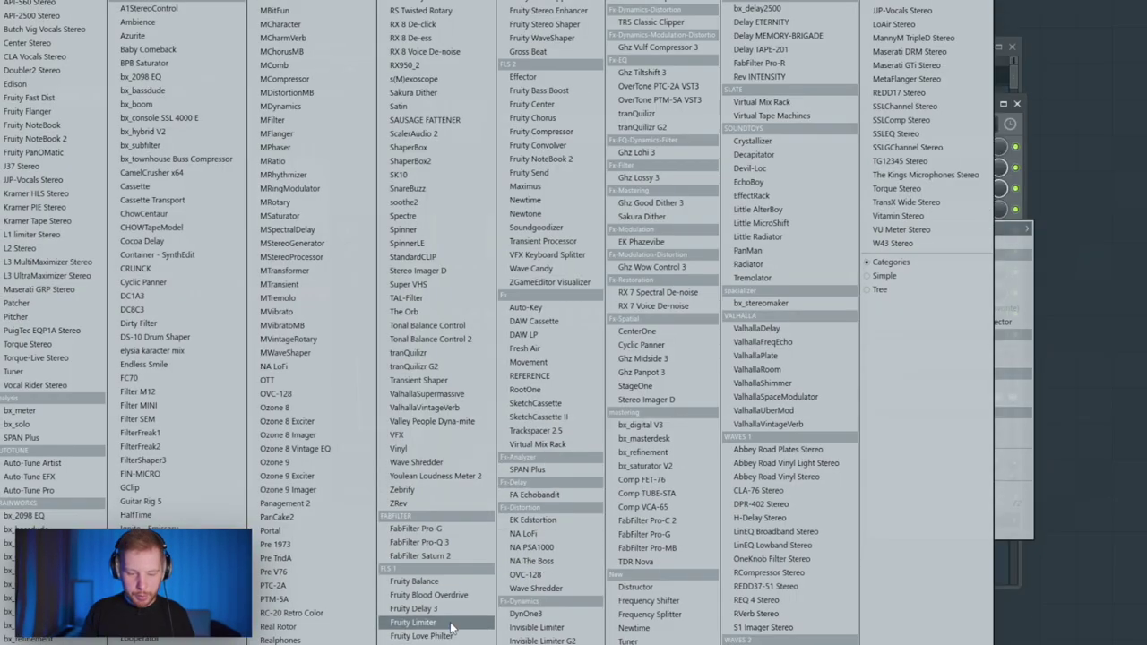
{"action": "left_click", "coordinate": [439, 544]}
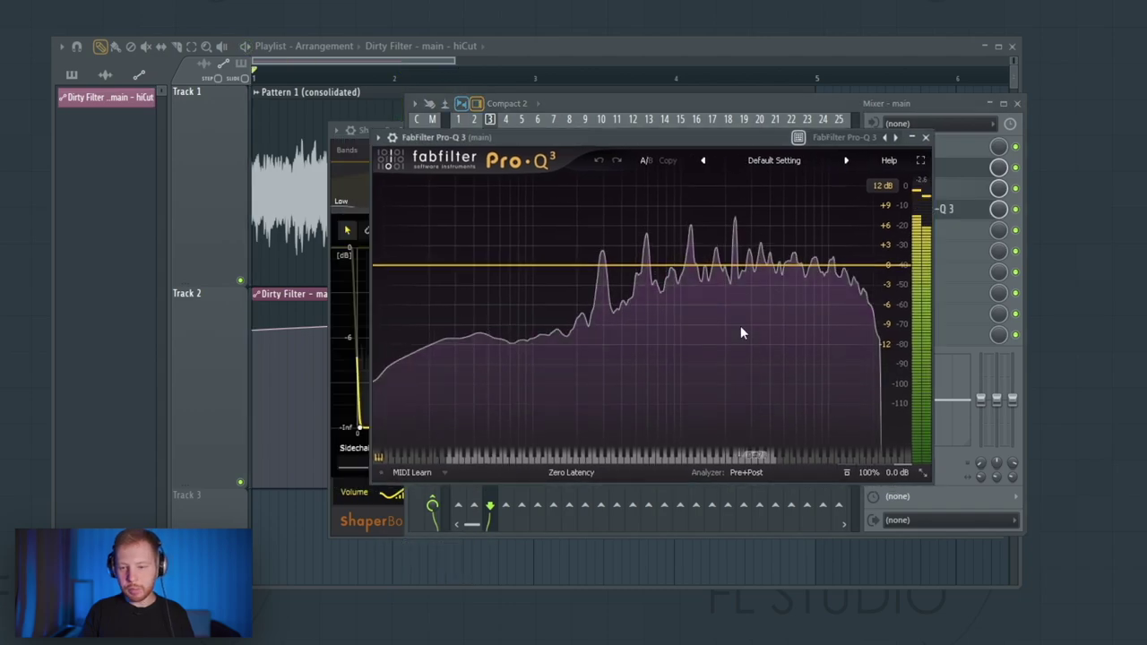
{"action": "mouse_move", "coordinate": [735, 243]}
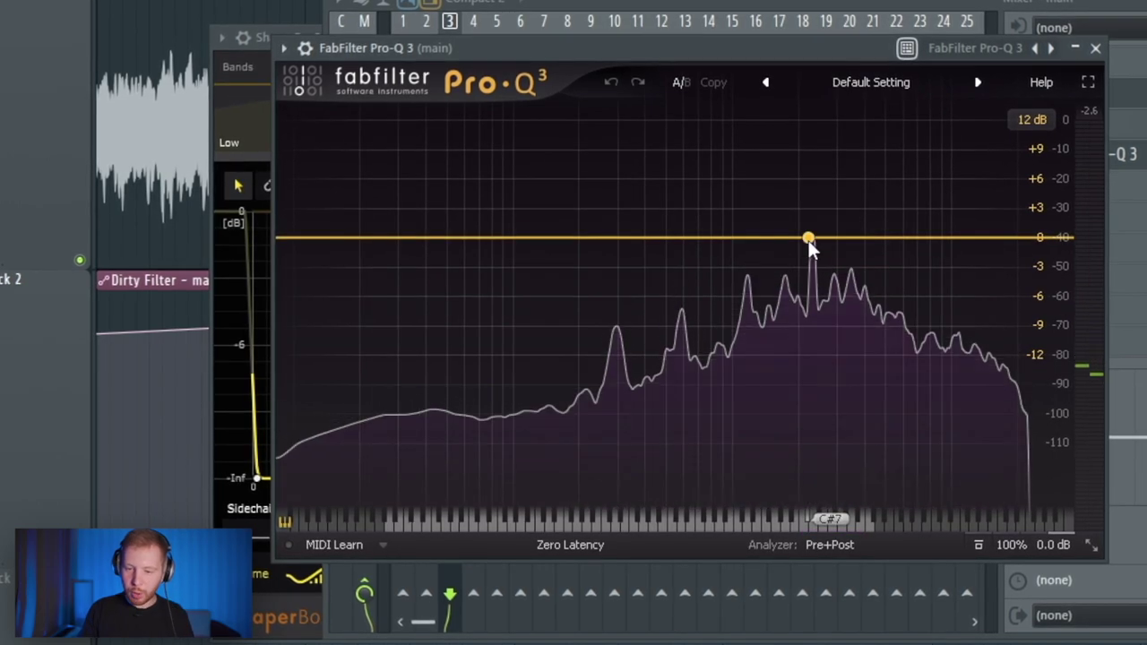
{"action": "key", "text": "space"}
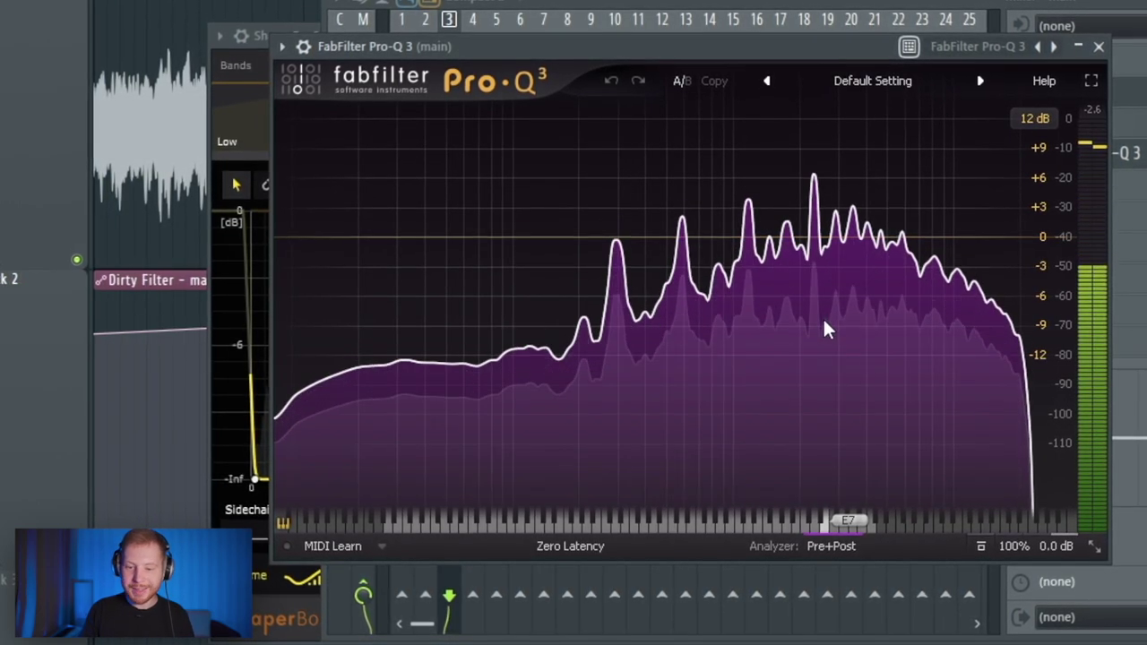
Cut the four resonant peaks between about 296 Hz and 2.3 kHz with narrow bell bands of about -7 to -8 dB.
{"action": "left_click_drag", "start_coordinate": [817, 220], "coordinate": [813, 340]}
{"action": "left_click_drag", "start_coordinate": [748, 231], "coordinate": [751, 328]}
{"action": "left_click_drag", "start_coordinate": [681, 242], "coordinate": [683, 318]}
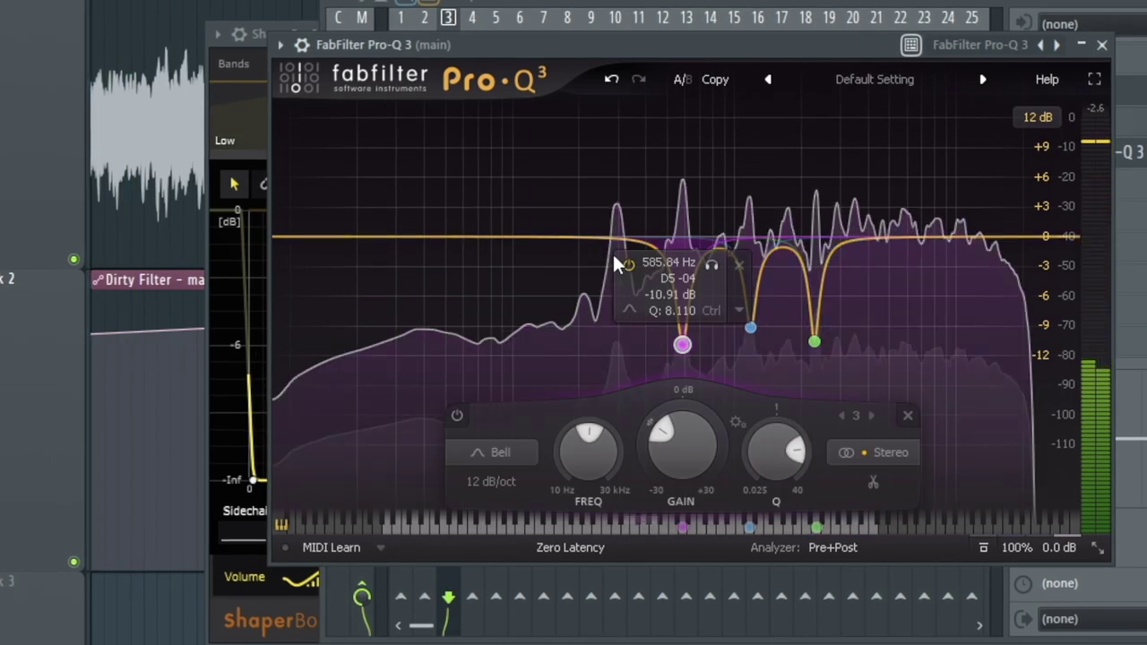
{"action": "left_click_drag", "start_coordinate": [615, 232], "coordinate": [616, 305]}
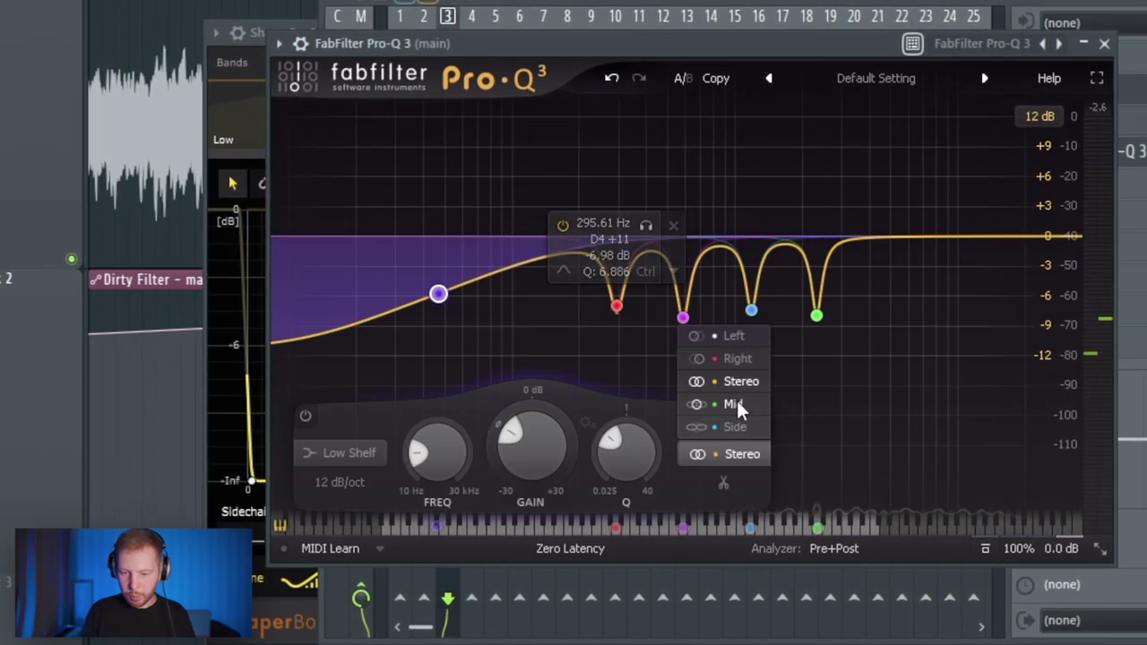
Apply a deep low-shelf cut to the Side signal only and add a second low-shelf cut in Stereo at a lower frequency.
{"action": "left_click", "coordinate": [730, 428]}
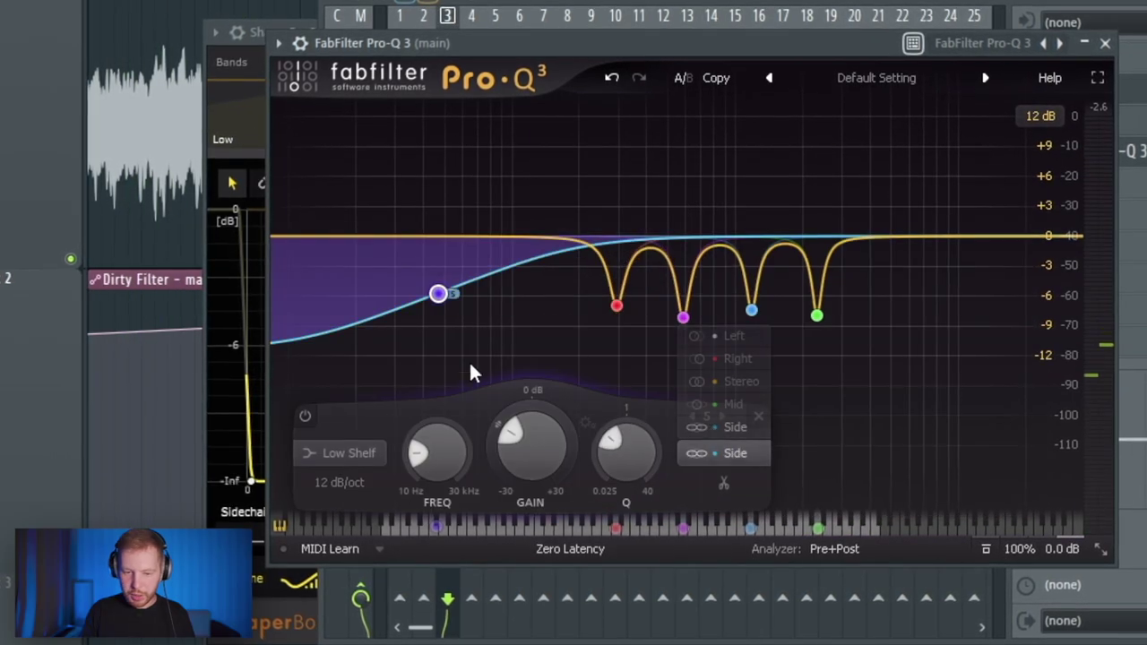
{"action": "left_click_drag", "start_coordinate": [542, 385], "coordinate": [530, 388]}
{"action": "scroll", "coordinate": [537, 276], "scroll_direction": "up", "scroll_amount": 5}
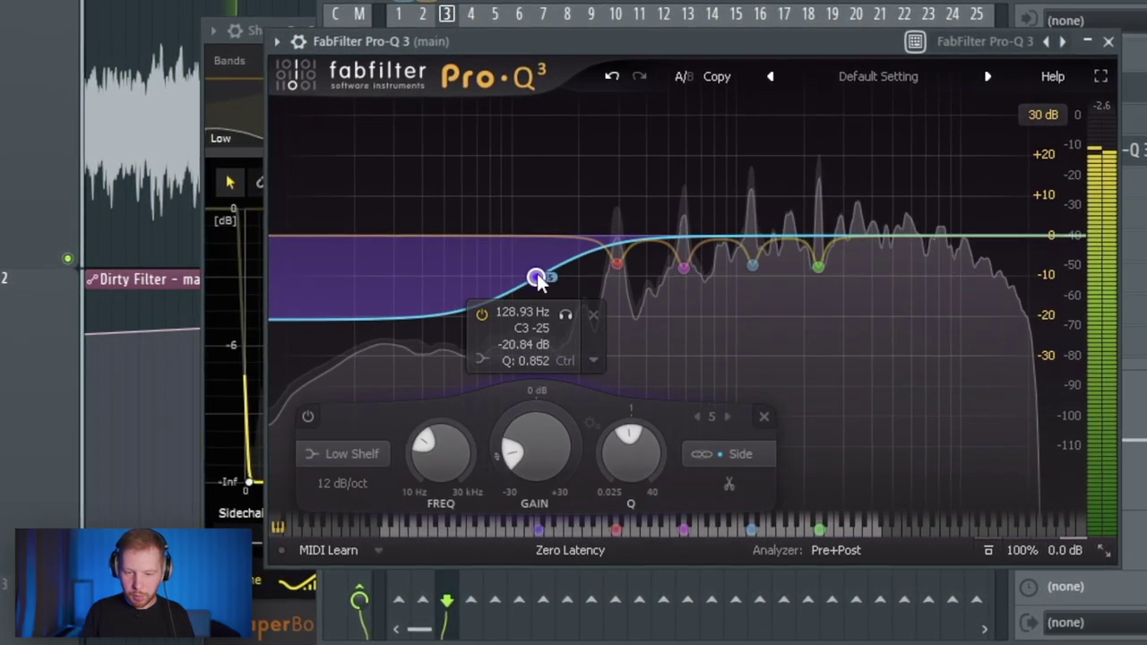
{"action": "left_click_drag", "start_coordinate": [459, 296], "coordinate": [458, 357]}
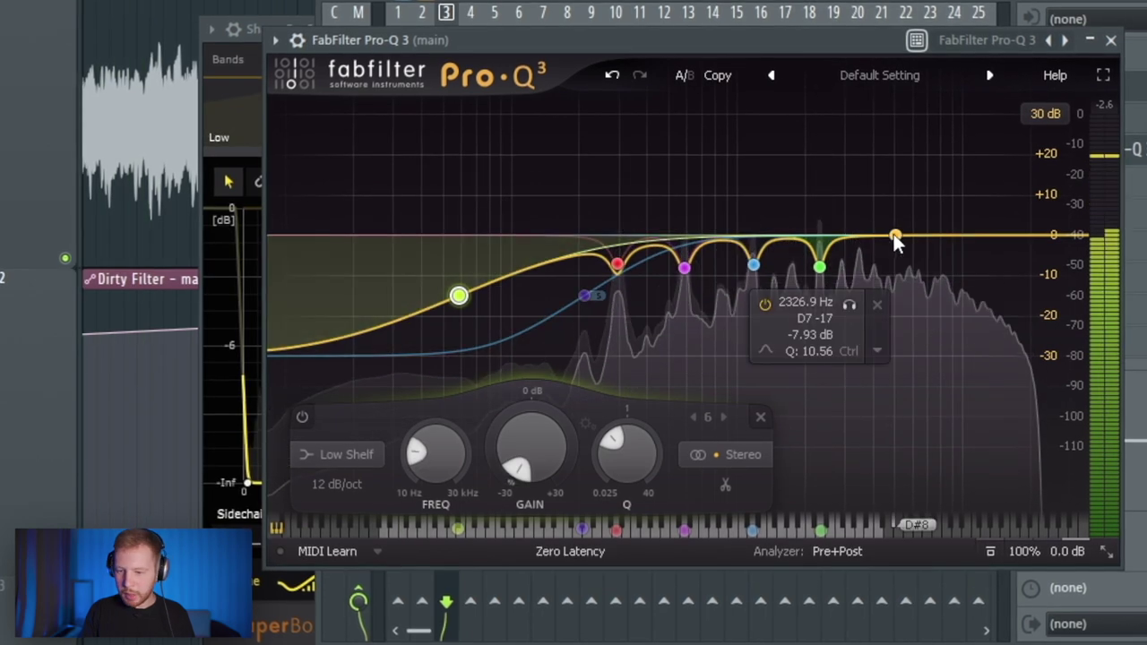
Add another EQ band above the notched peaks and change its stereo placement.
{"action": "left_click_drag", "start_coordinate": [893, 238], "coordinate": [764, 249]}
{"action": "left_click", "coordinate": [1002, 456]}
{"action": "left_click", "coordinate": [993, 400]}
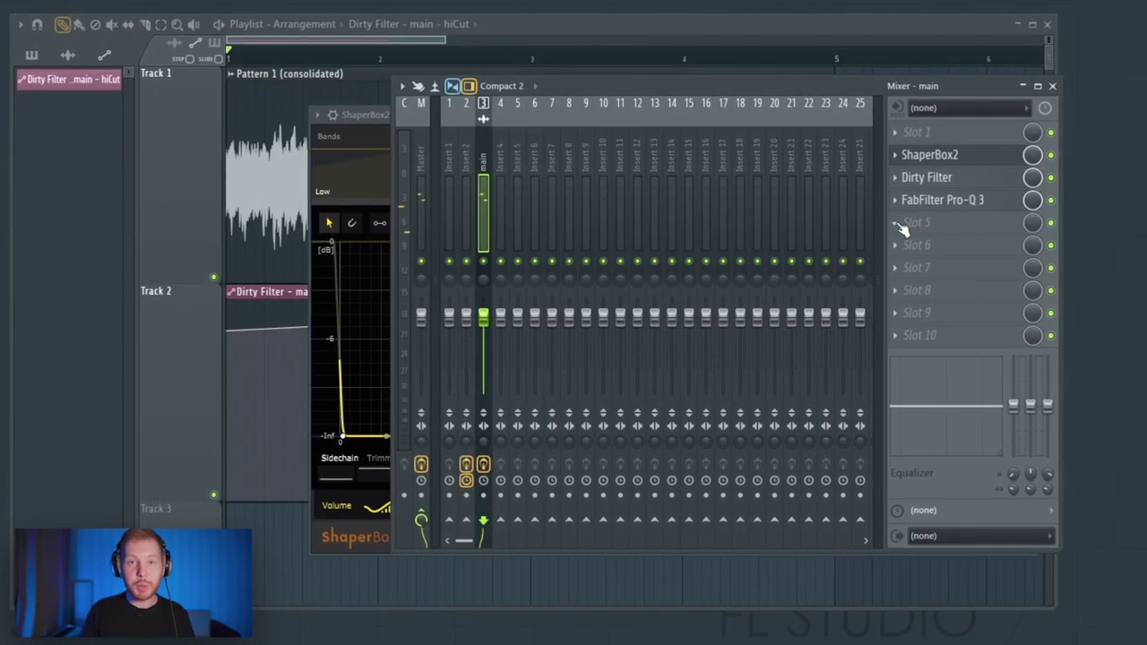
Insert Fresh Air on the main mixer track with both linked air controls at 20, and load Tremolator after it.
{"action": "left_click", "coordinate": [925, 233]}
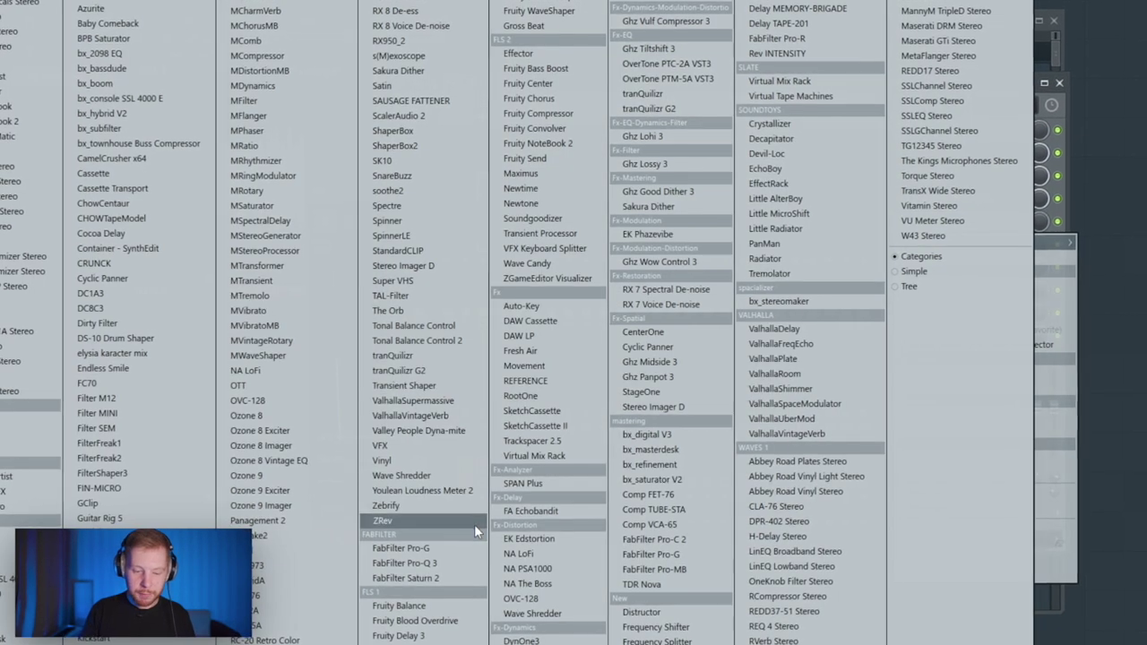
{"action": "left_click", "coordinate": [538, 353]}
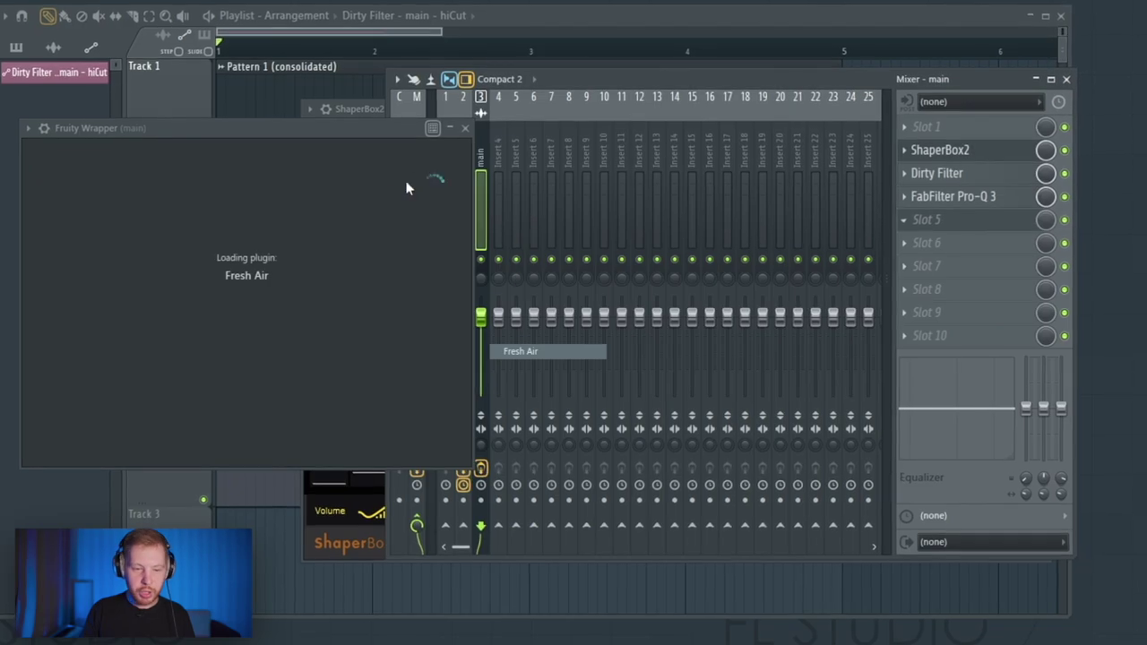
{"action": "left_click_drag", "start_coordinate": [507, 431], "coordinate": [510, 436]}
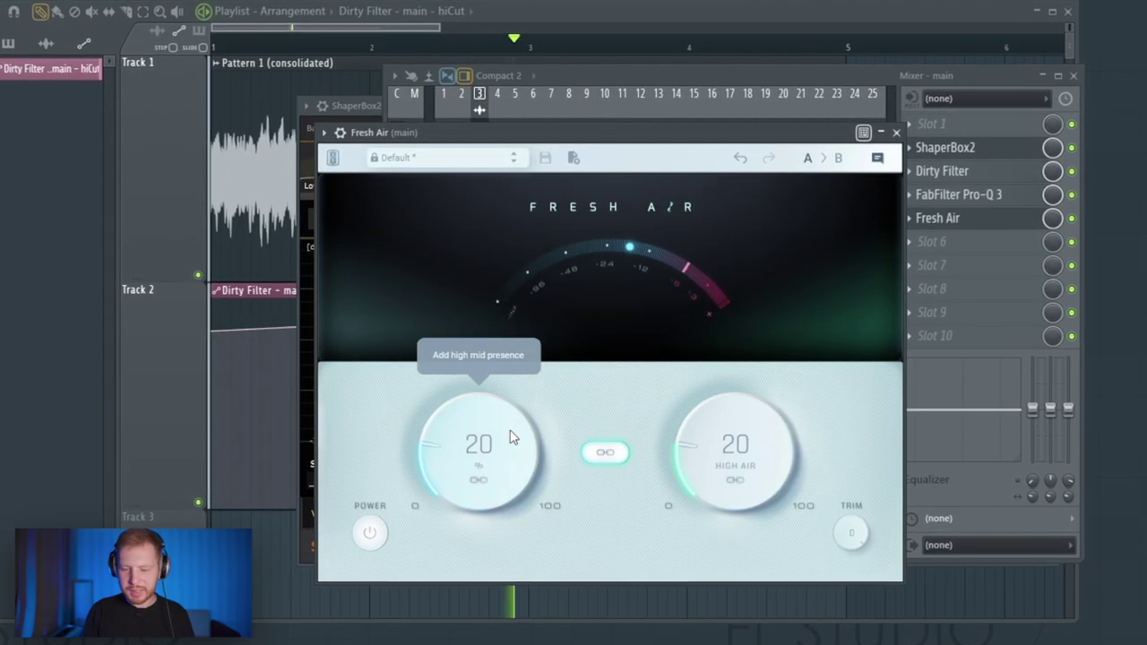
{"action": "left_click", "coordinate": [960, 340]}
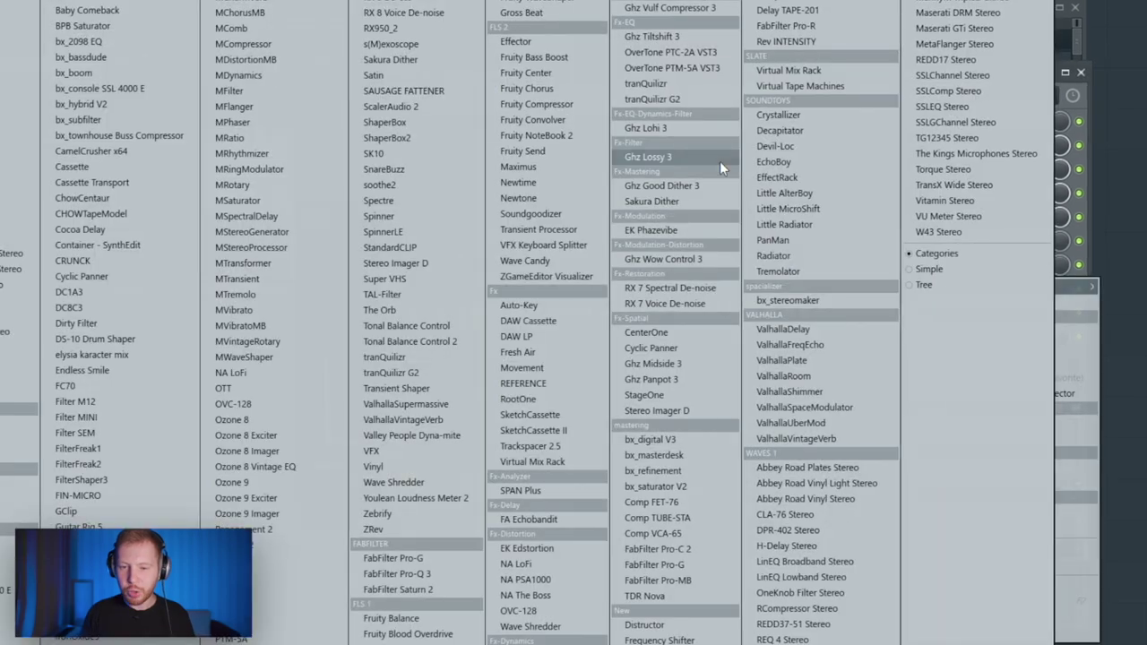
{"action": "left_click", "coordinate": [811, 270]}
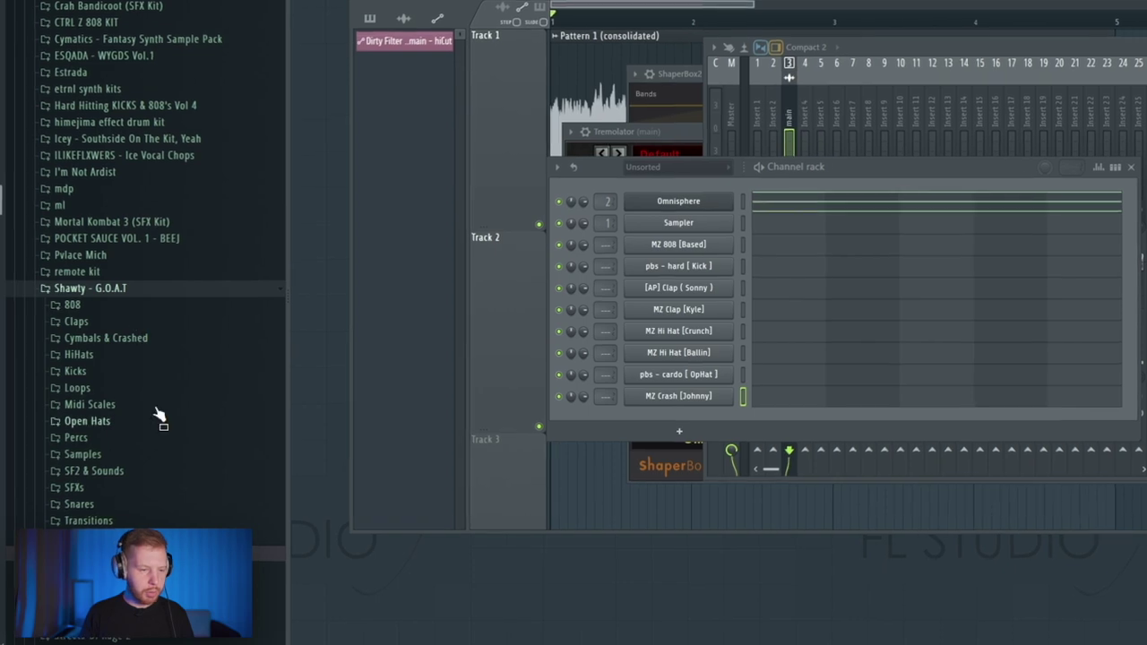
Browse the sample folders inside 0_clean of the sound library.
{"action": "left_click", "coordinate": [97, 296]}
{"action": "scroll", "coordinate": [111, 299], "scroll_direction": "up", "scroll_amount": 3}
{"action": "left_click", "coordinate": [78, 225]}
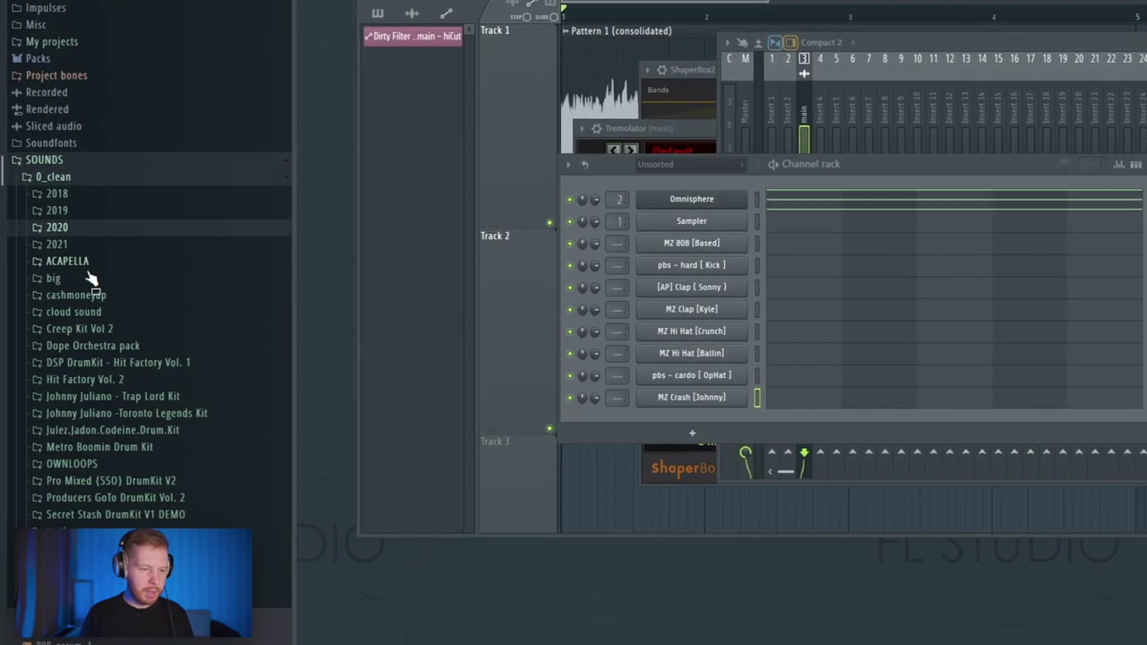
{"action": "left_click", "coordinate": [82, 244]}
{"action": "left_click", "coordinate": [81, 403]}
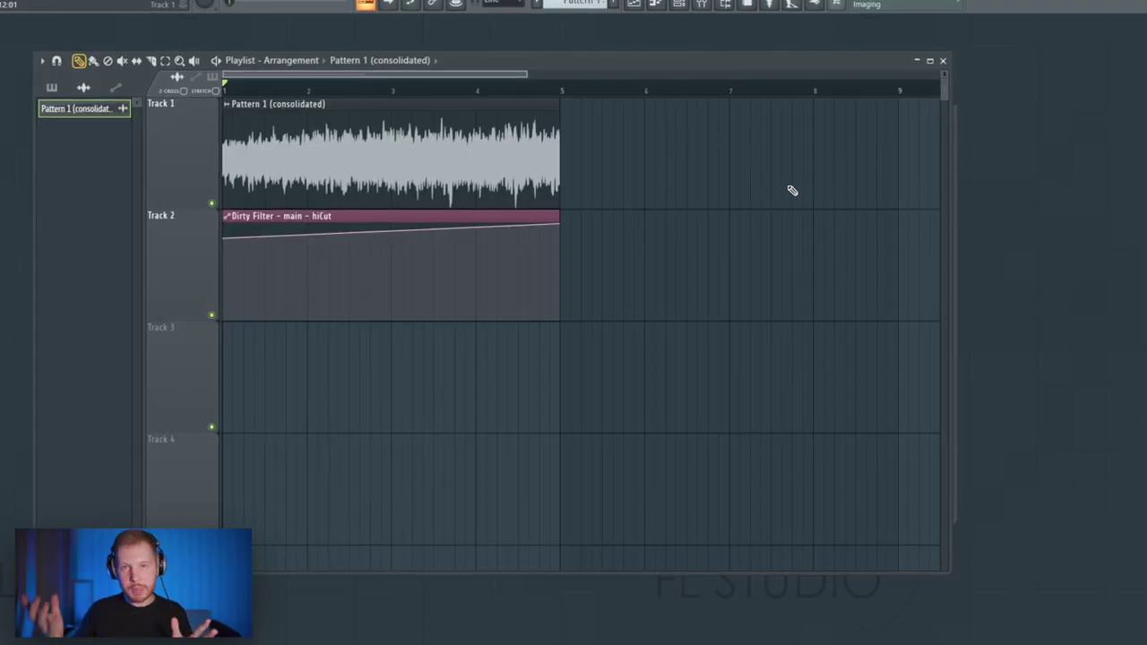
Duplicate the audio clip and its Dirty Filter automation so the copies start at bar 5.
{"action": "key", "text": "ctrl+a"}
{"action": "key", "text": "ctrl+b"}
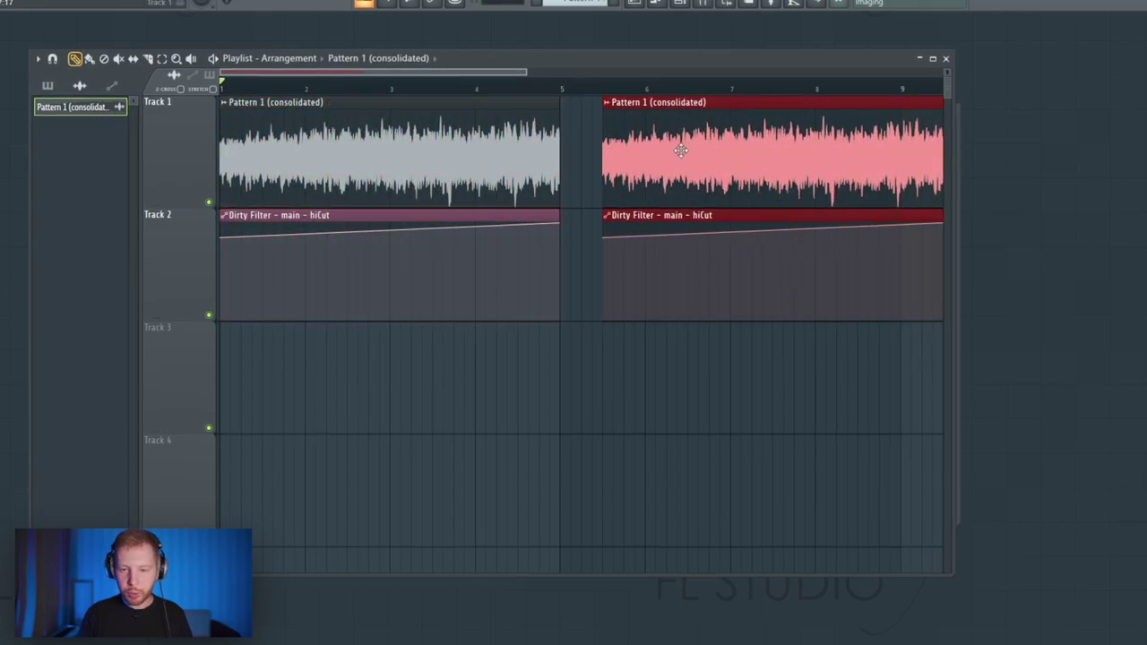
{"action": "left_click_drag", "start_coordinate": [856, 400], "coordinate": [765, 391]}
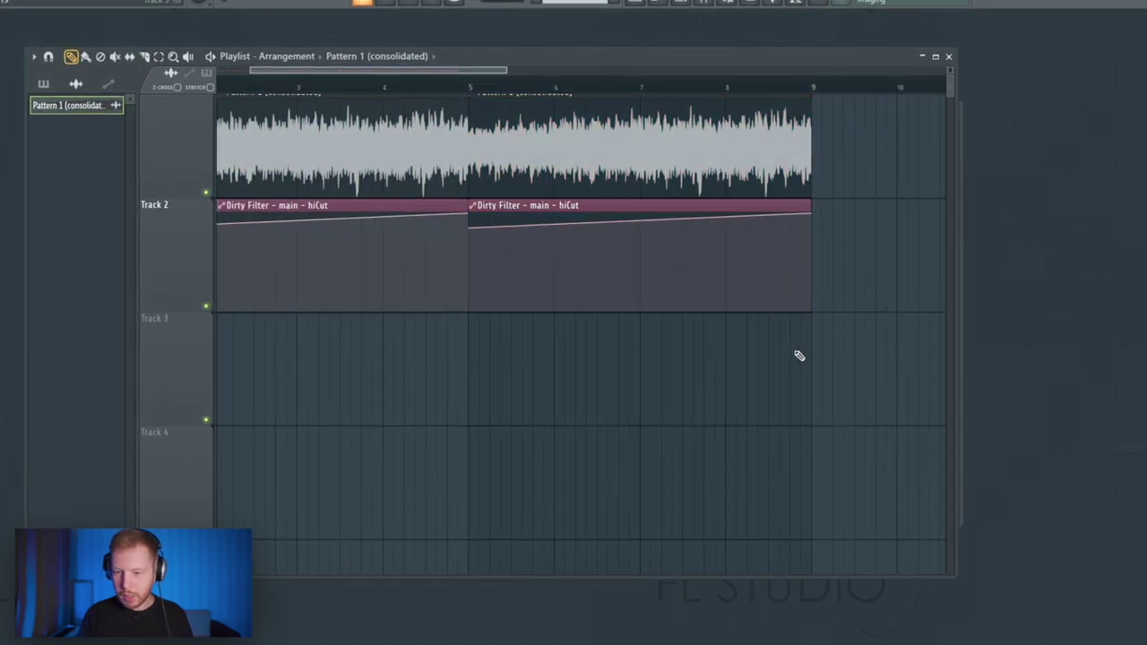
{"action": "scroll", "coordinate": [799, 355], "scroll_direction": "up", "scroll_amount": 2}
Add a note after the D5, F5 and A5 chord in the piano roll and transpose it up to F5 by semitones.
{"action": "double_click", "coordinate": [602, 109]}
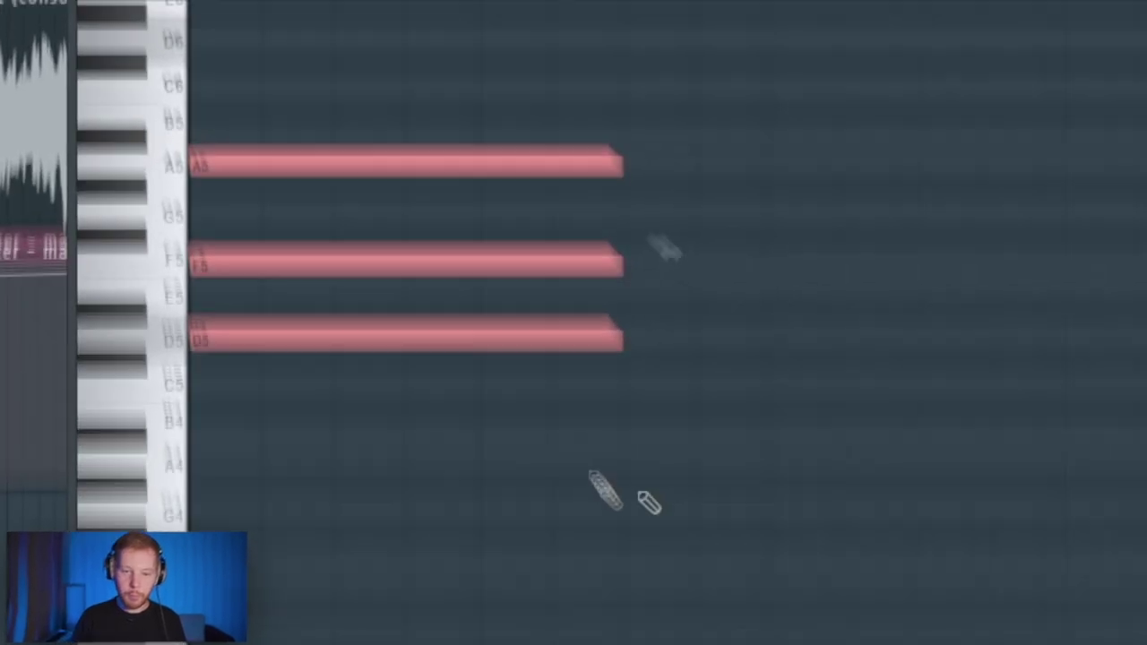
{"action": "left_click", "coordinate": [307, 415]}
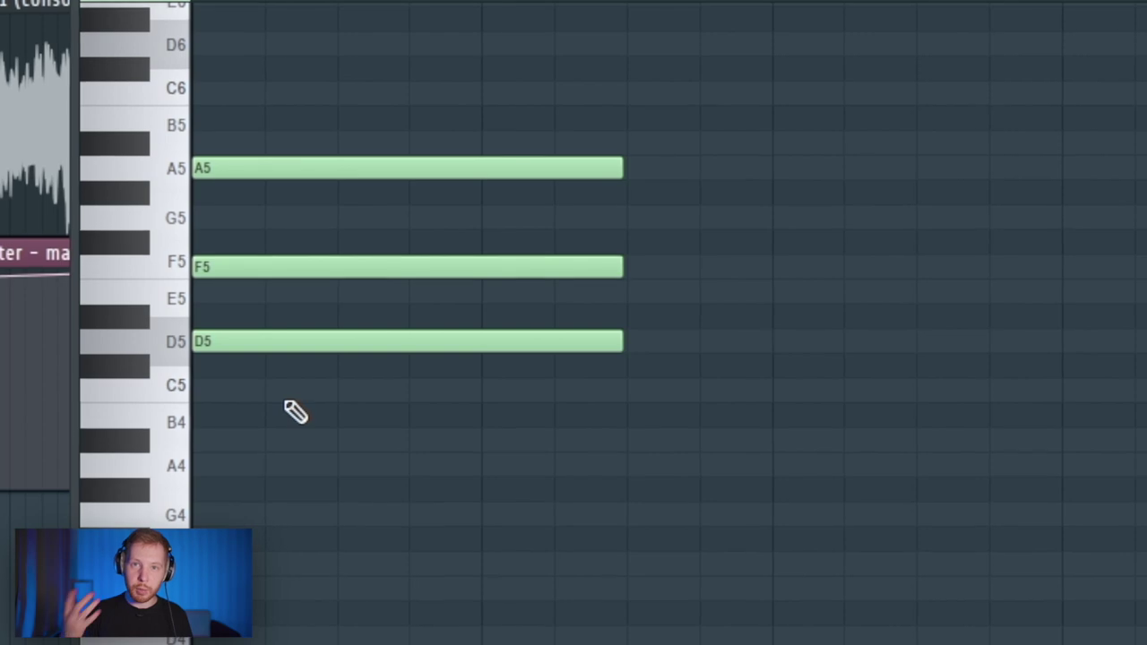
{"action": "left_click", "coordinate": [689, 335]}
{"action": "left_click_drag", "start_coordinate": [723, 303], "coordinate": [714, 389]}
{"action": "key", "text": "shift+Up"}
{"action": "key", "text": "shift+Up"}
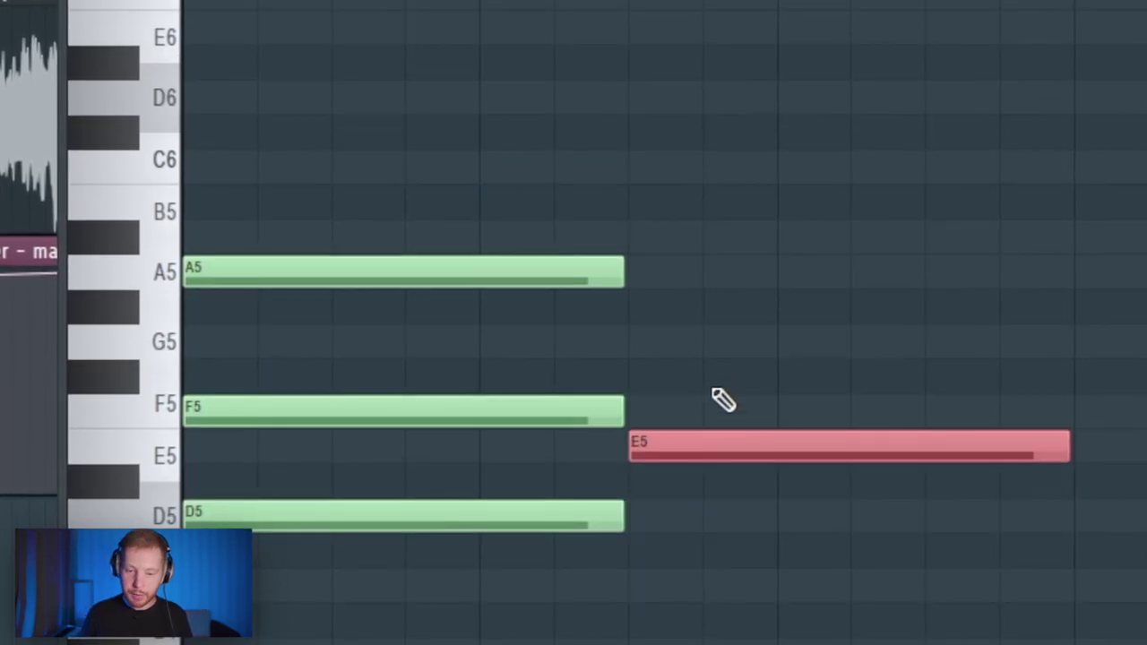
{"action": "key", "text": "shift+Up"}
{"action": "left_click_drag", "start_coordinate": [794, 290], "coordinate": [805, 538]}
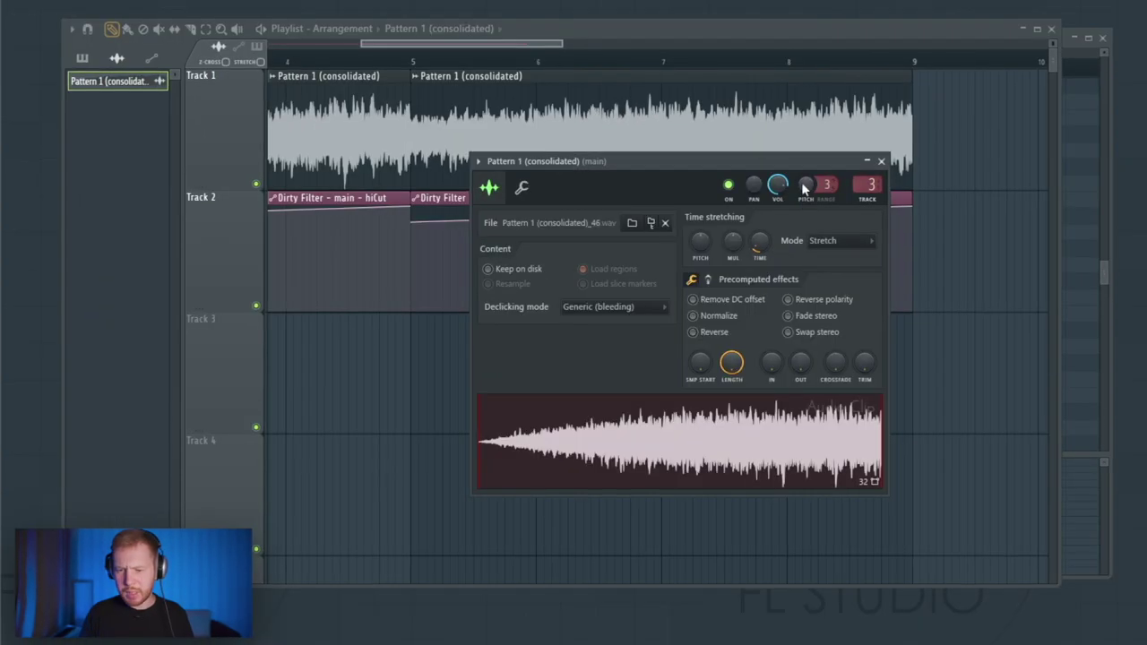
Create an automation clip for the channel pitch of the consolidated audio clip.
{"action": "right_click", "coordinate": [803, 184]}
{"action": "left_click", "coordinate": [866, 297]}
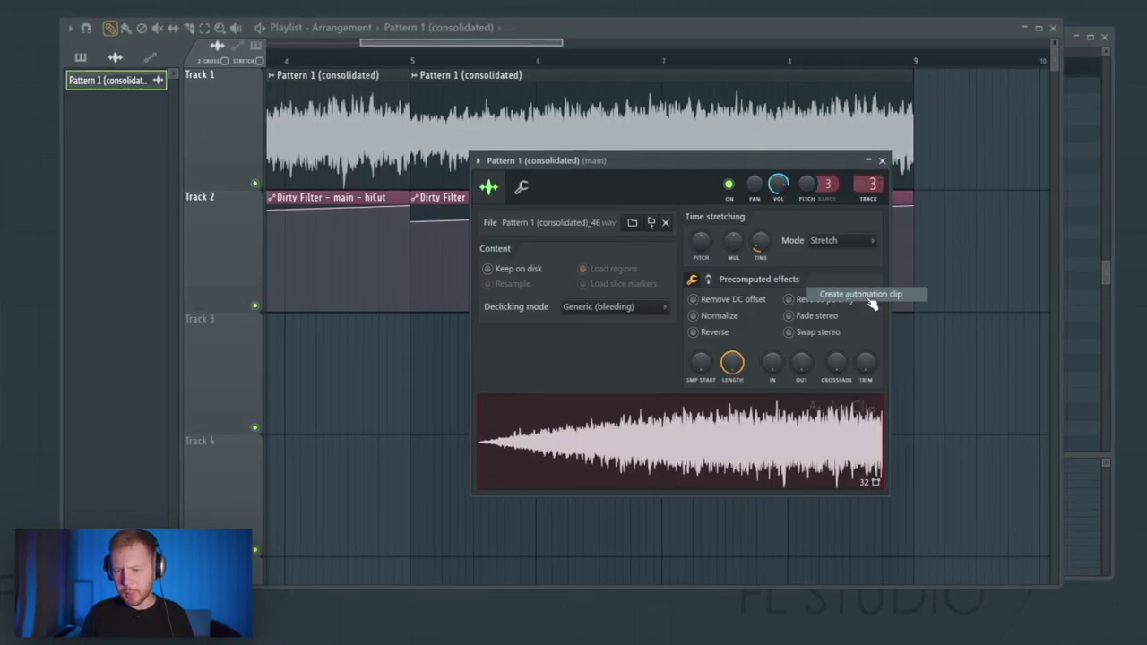
{"action": "left_click", "coordinate": [940, 502]}
Copy the pitch automation's starting value, set the snap to 1/2 step, and paste the 50% value into a new point after bar 8.
{"action": "right_click", "coordinate": [271, 382]}
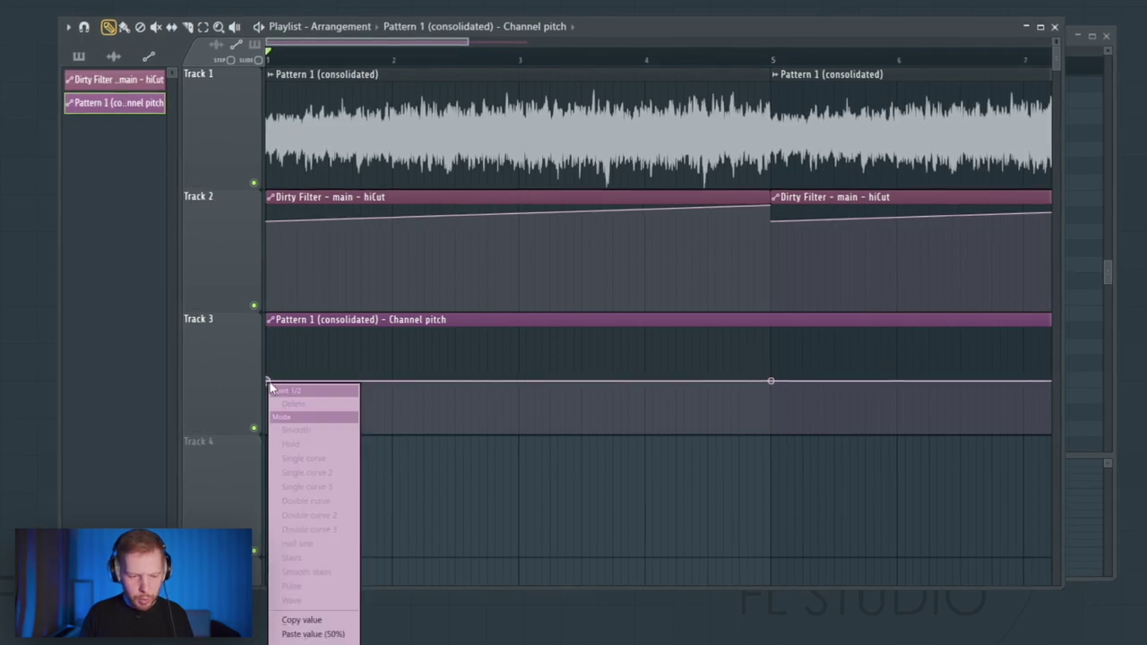
{"action": "left_click", "coordinate": [302, 624]}
{"action": "scroll", "coordinate": [294, 507], "scroll_direction": "right", "scroll_amount": 4}
{"action": "scroll", "coordinate": [821, 498], "scroll_direction": "up", "scroll_amount": 3}
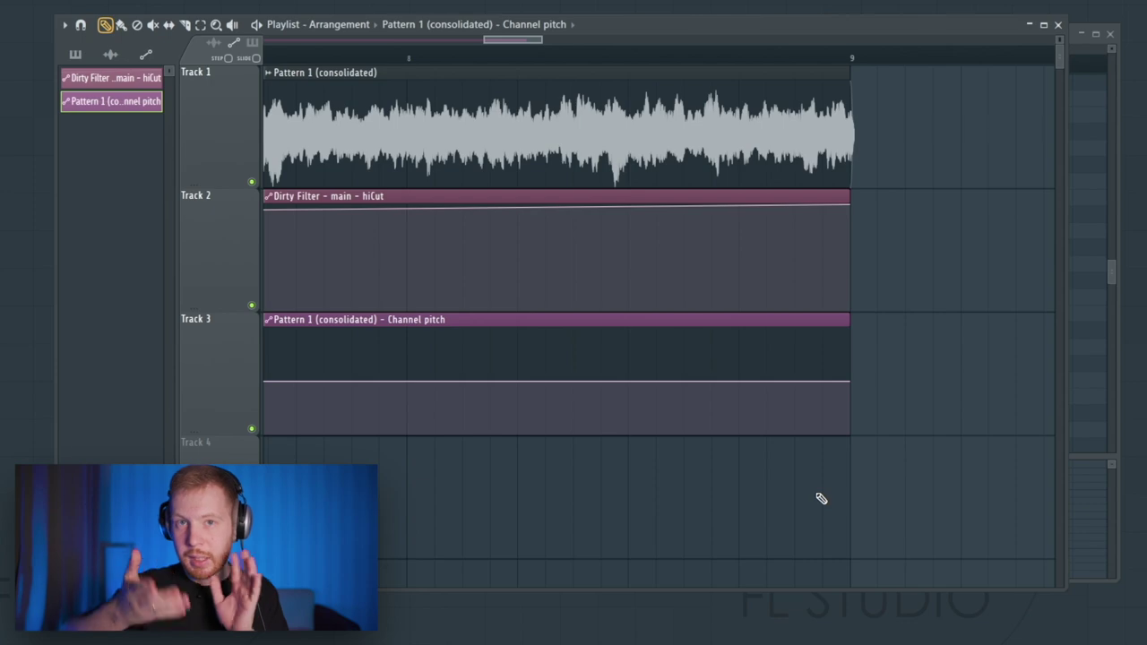
{"action": "scroll", "coordinate": [725, 410], "scroll_direction": "left", "scroll_amount": 2}
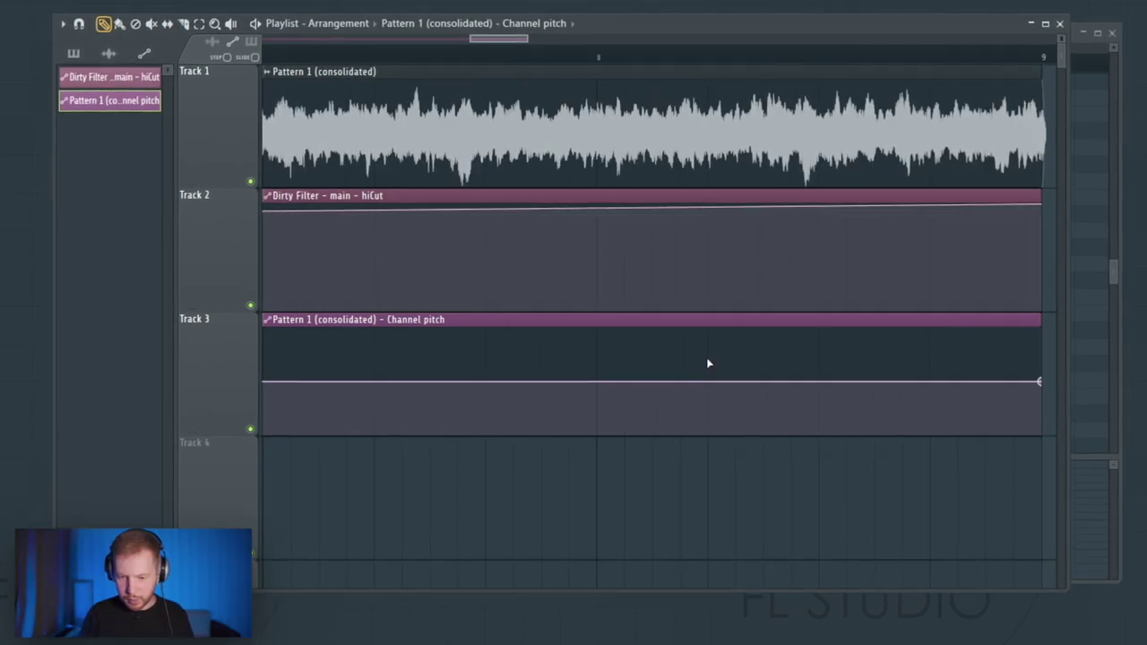
{"action": "scroll", "coordinate": [708, 363], "scroll_direction": "up", "scroll_amount": 2}
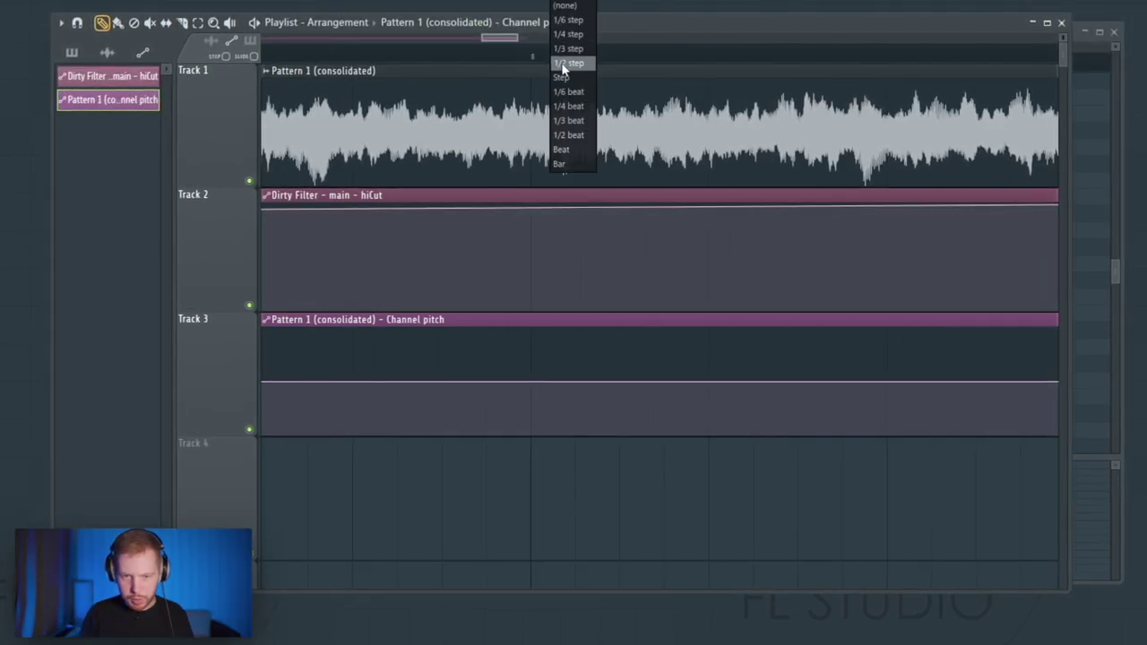
{"action": "right_click", "coordinate": [688, 383]}
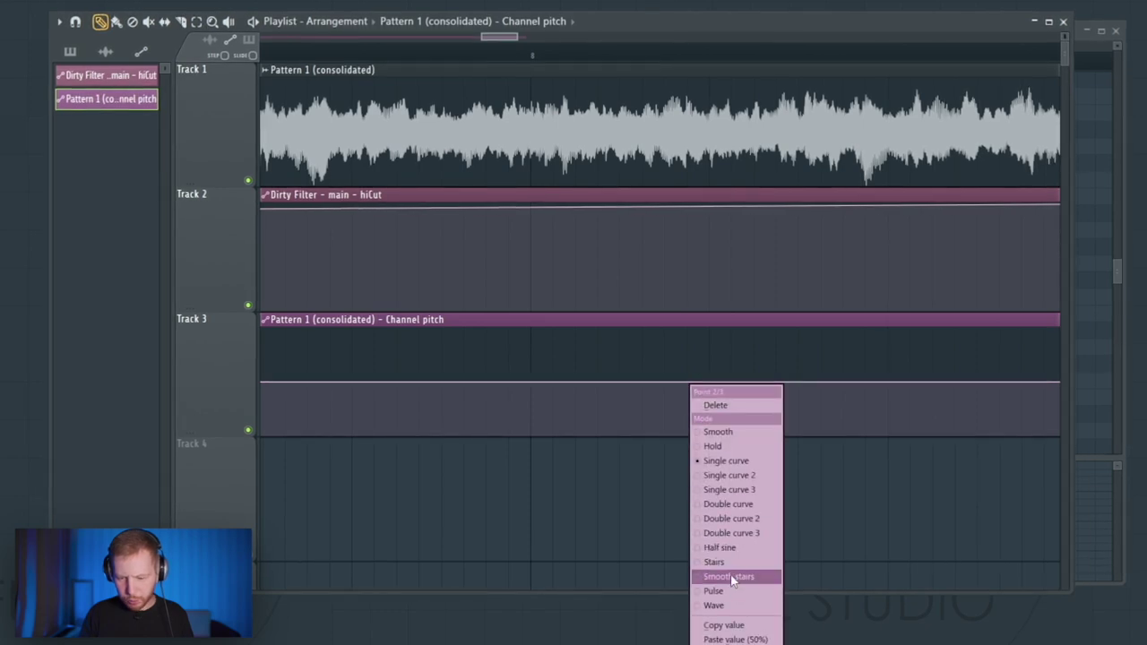
{"action": "left_click", "coordinate": [737, 641]}
Shape the pitch automation between bars 8 and 9 with a curved rise to maximum and a curved drop to 32%, and audition it.
{"action": "left_click_drag", "start_coordinate": [733, 358], "coordinate": [732, 330]}
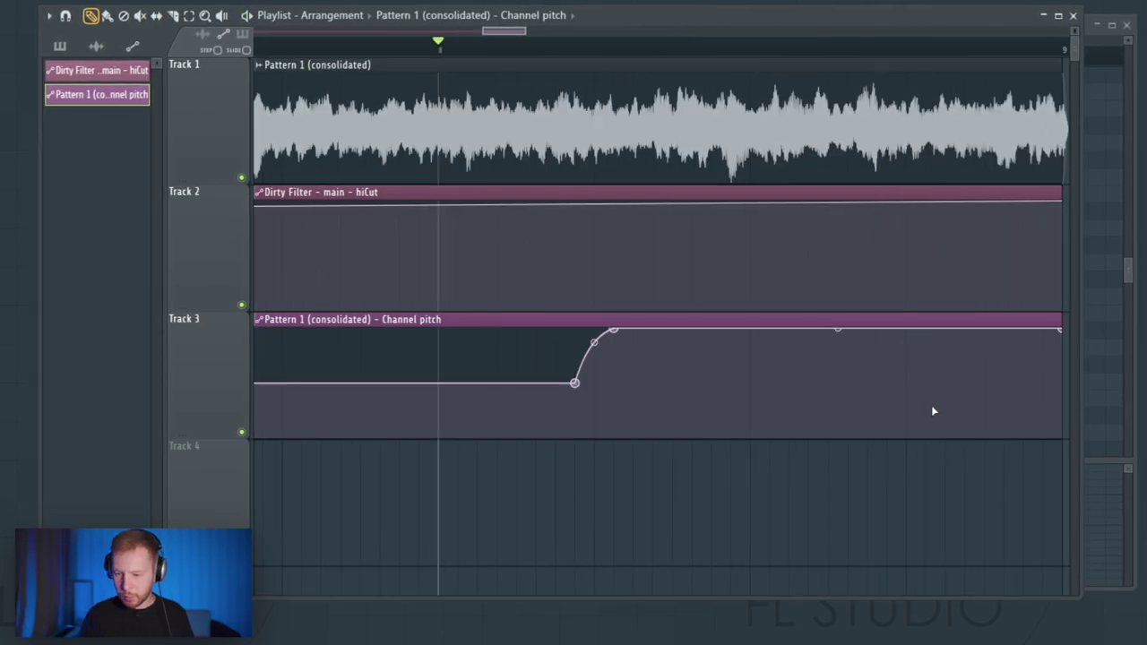
{"action": "scroll", "coordinate": [932, 410], "scroll_direction": "up", "scroll_amount": 2}
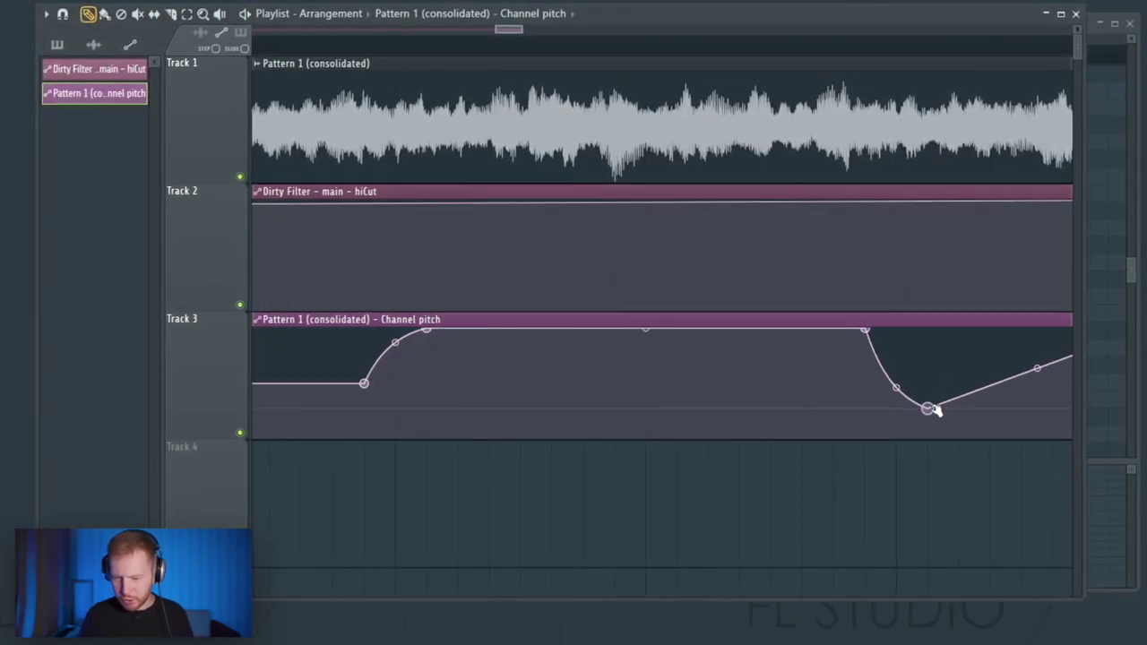
{"action": "left_click_drag", "start_coordinate": [932, 409], "coordinate": [931, 401]}
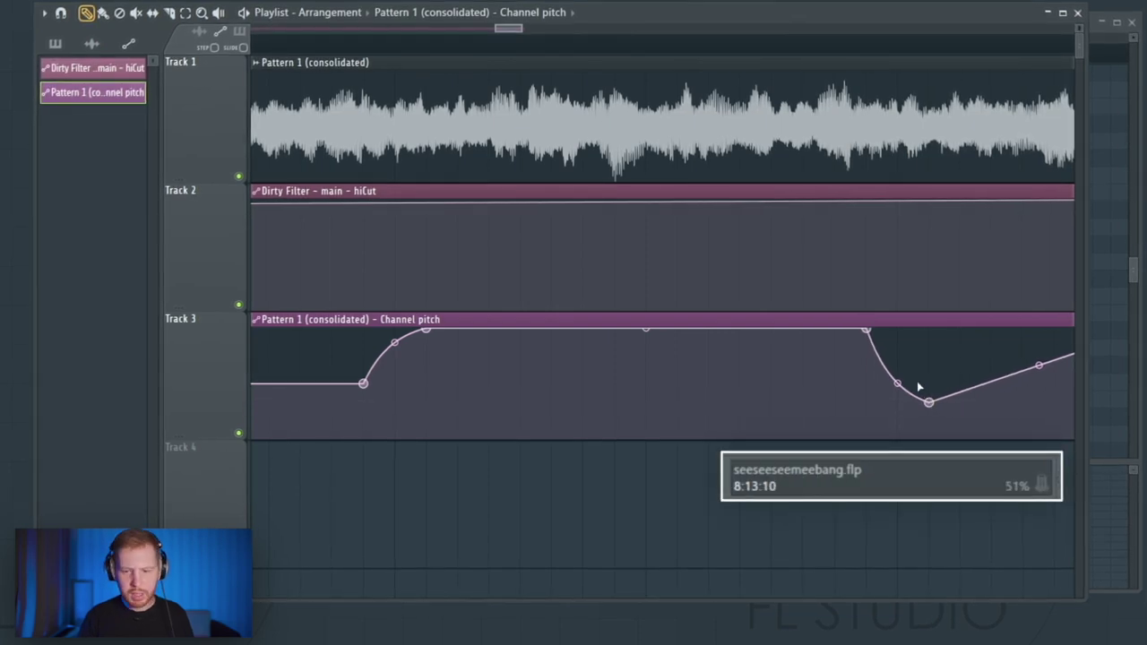
{"action": "scroll", "coordinate": [918, 386], "scroll_direction": "down", "scroll_amount": 2}
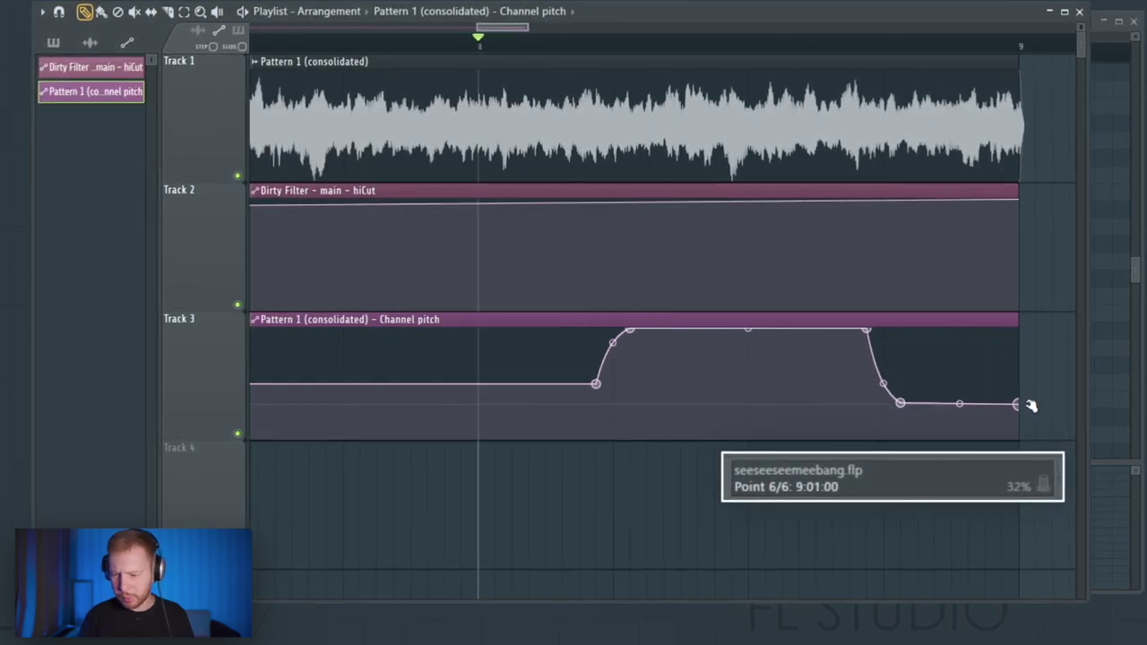
{"action": "key", "text": "space"}
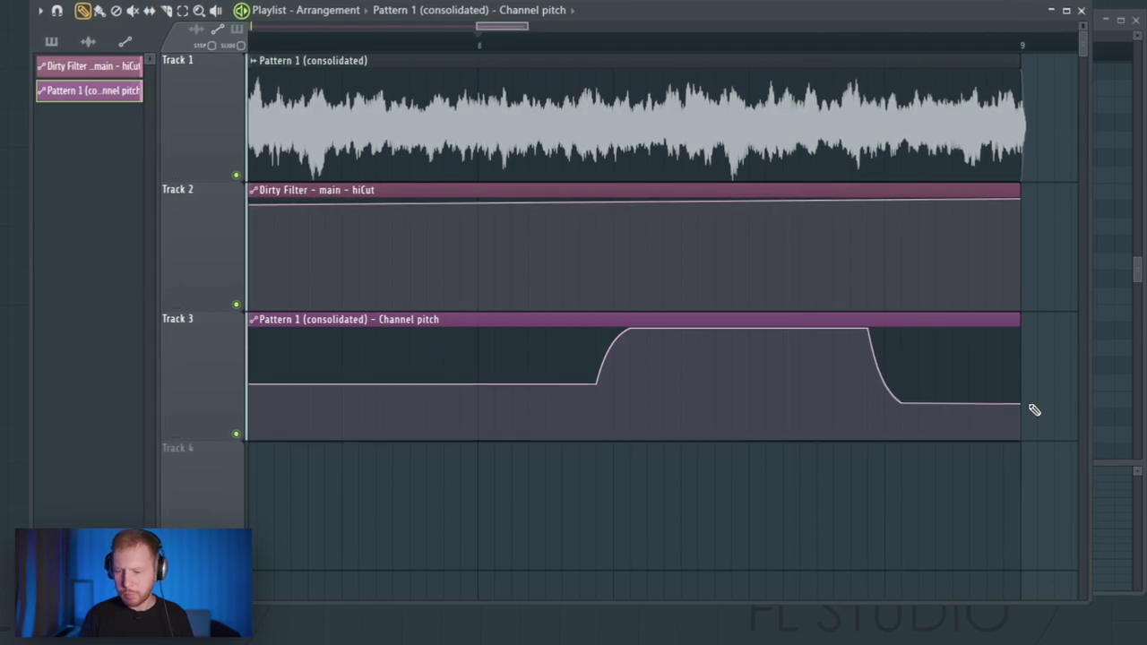
{"action": "scroll", "coordinate": [887, 515], "scroll_direction": "down", "scroll_amount": 3}
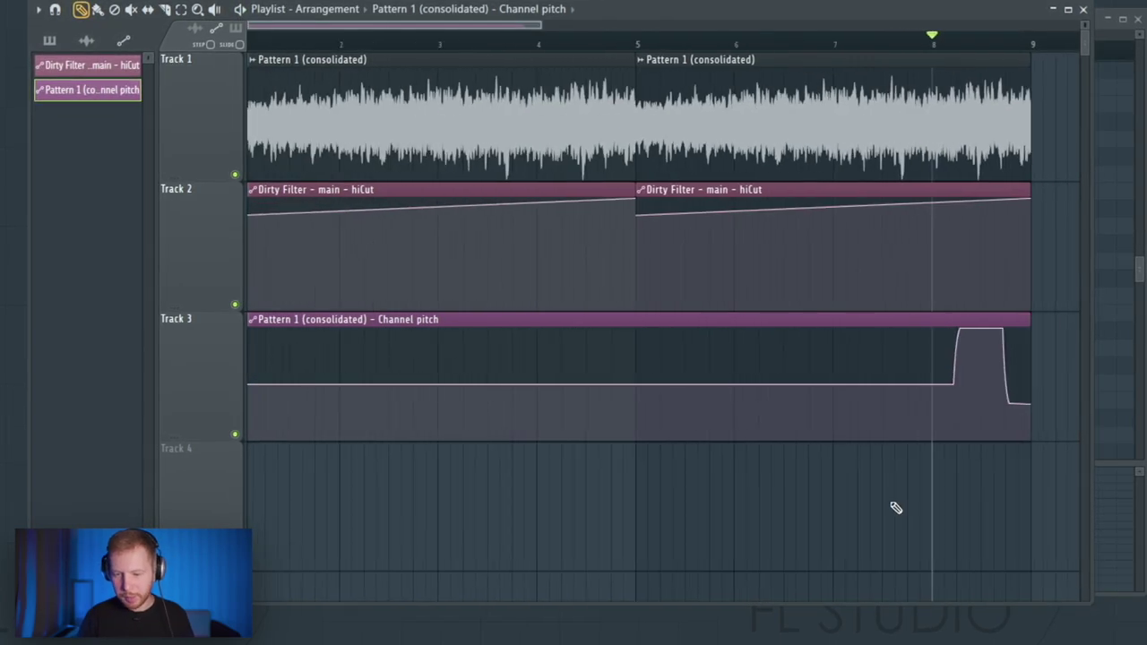
Place Pattern 3 at bar 1 of Track 4 and open the [AP] Clap ( Sonny ) channel settings in the channel rack.
{"action": "left_click", "coordinate": [318, 493]}
{"action": "key", "text": "F6"}
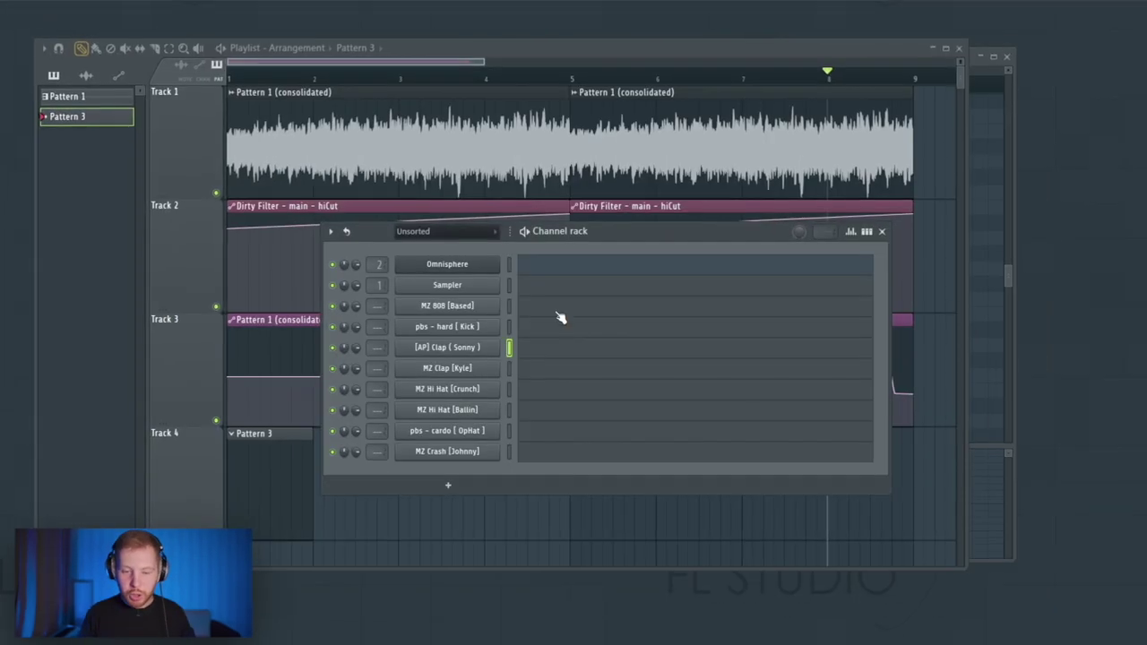
{"action": "left_click", "coordinate": [480, 348]}
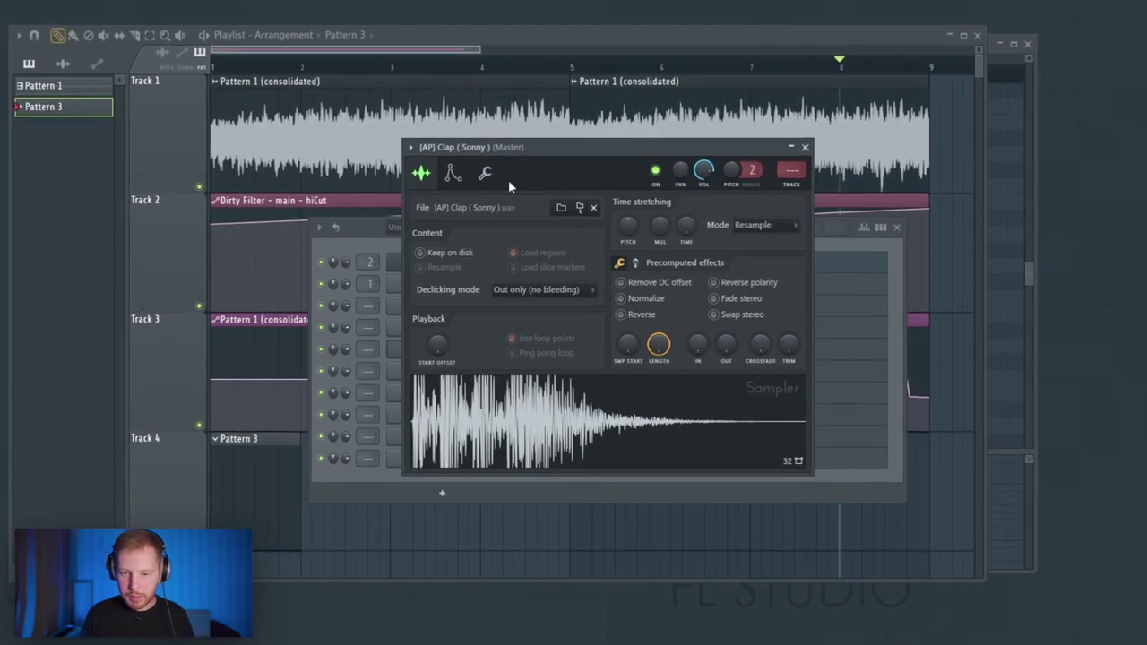
Raise the volume LFO amount of [AP] Clap ( Sonny ) and adjust its LFO speed.
{"action": "left_click", "coordinate": [455, 175]}
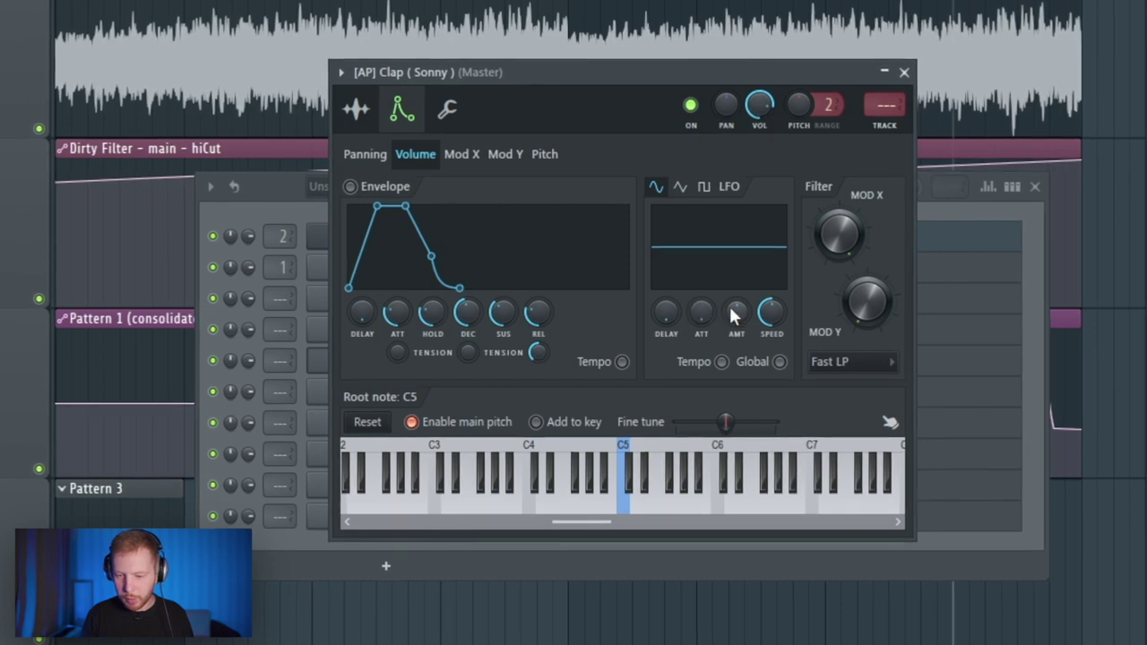
{"action": "left_click_drag", "start_coordinate": [733, 314], "coordinate": [733, 278]}
{"action": "mouse_move", "coordinate": [771, 312]}
{"action": "left_mouse_down"}
{"action": "mouse_move", "coordinate": [778, 340]}
{"action": "mouse_move", "coordinate": [778, 315]}
{"action": "left_mouse_up"}
{"action": "scroll", "coordinate": [775, 312], "scroll_direction": "down", "scroll_amount": 3}
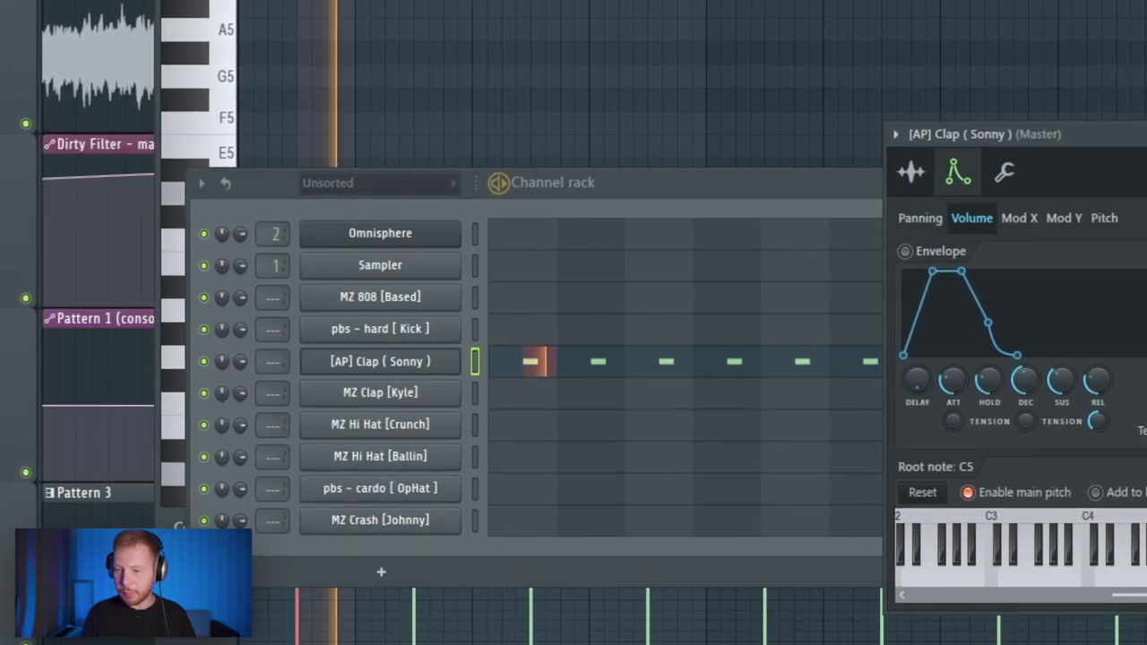
{"action": "left_click_drag", "start_coordinate": [1142, 145], "coordinate": [1057, 163]}
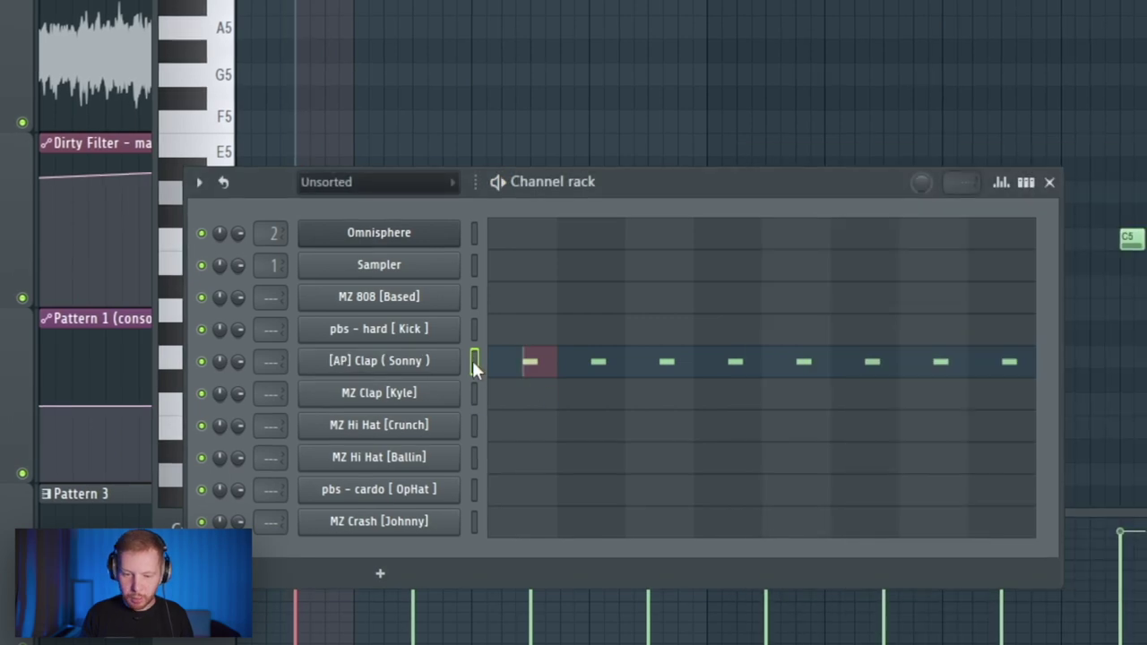
Paste the Sonny clap's notes into MZ Clap [Kyle] and open that channel's sampler settings.
{"action": "left_click", "coordinate": [475, 397]}
{"action": "key", "text": "ctrl+v"}
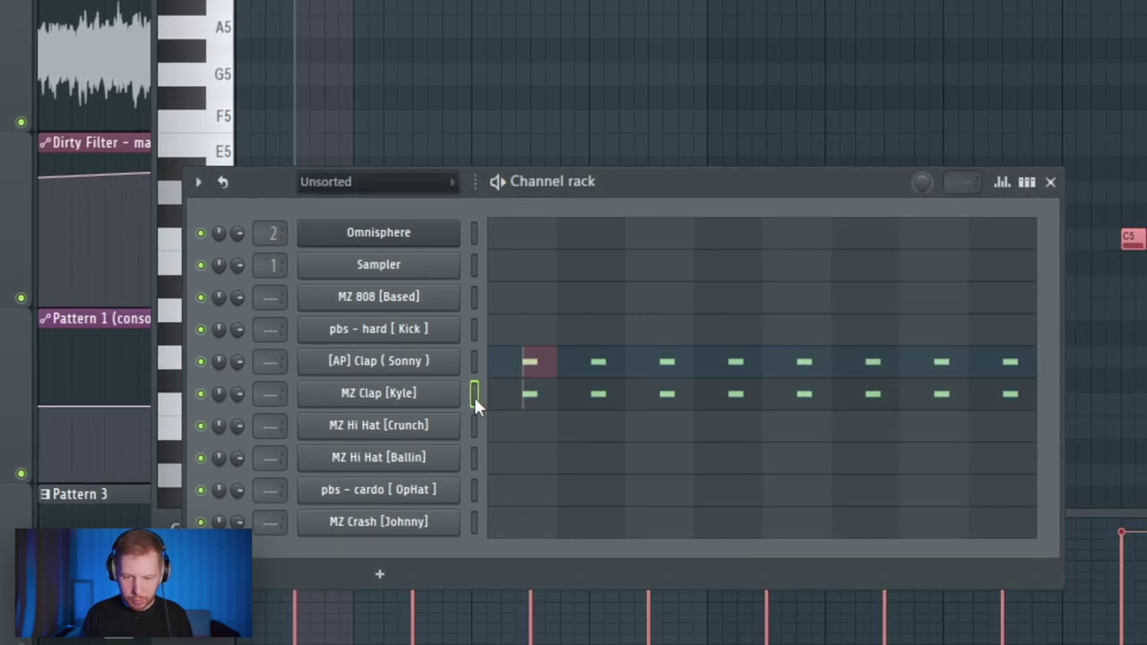
{"action": "left_click", "coordinate": [425, 399]}
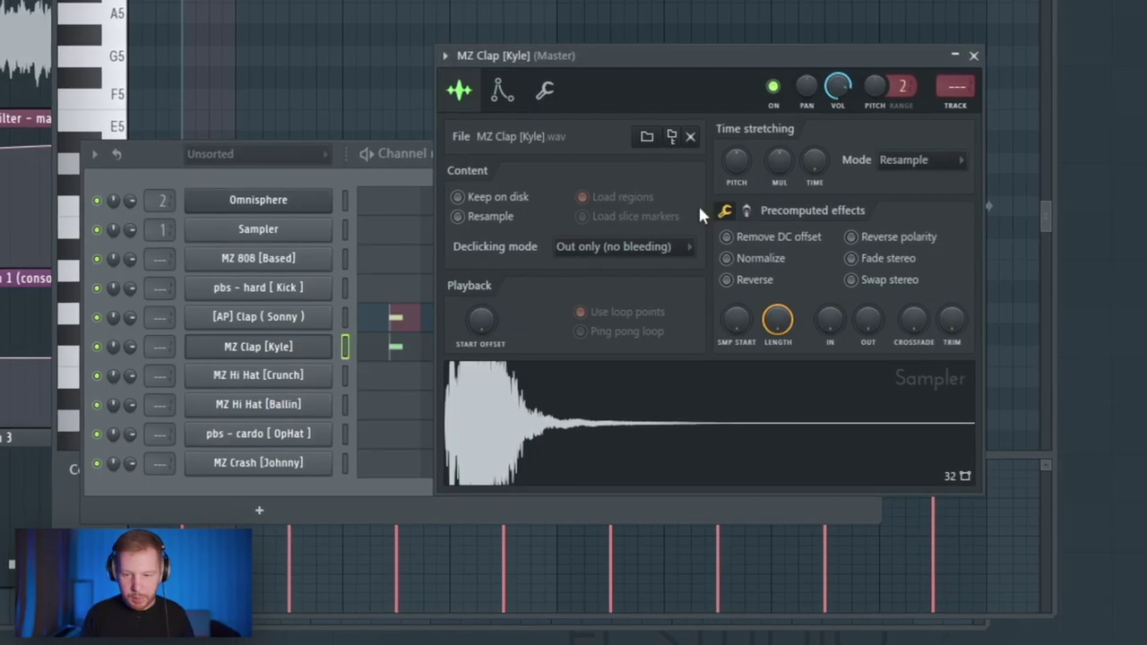
Shorten the MZ Clap [Kyle] sample length and add a fade-out to its end.
{"action": "left_click_drag", "start_coordinate": [744, 51], "coordinate": [523, 46]}
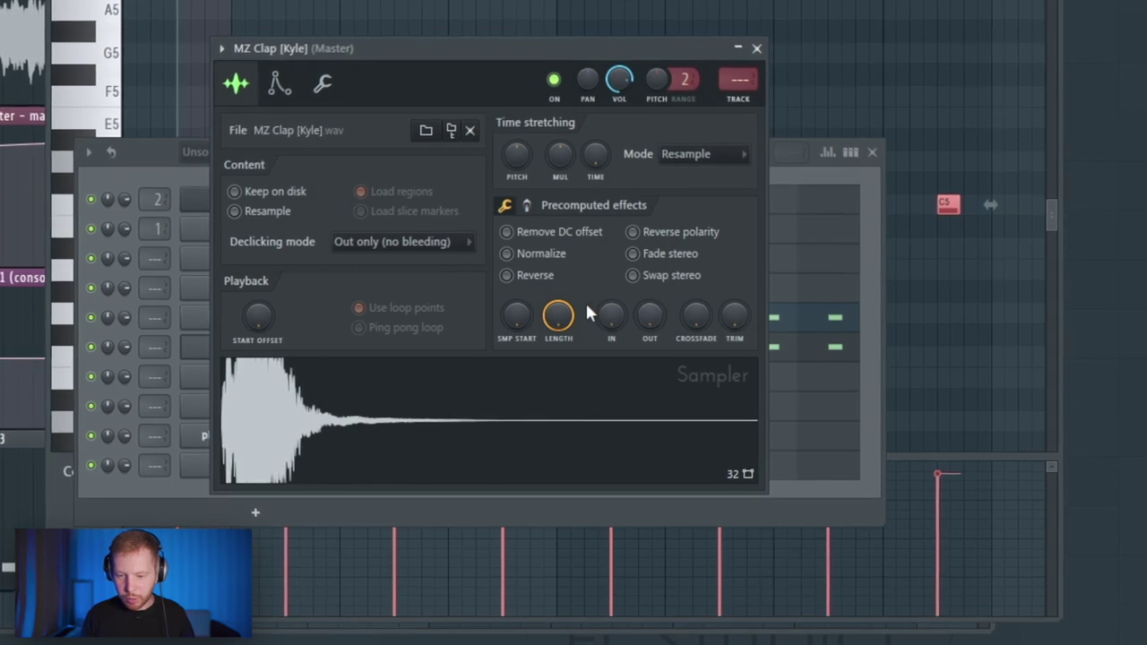
{"action": "left_click_drag", "start_coordinate": [566, 319], "coordinate": [567, 385]}
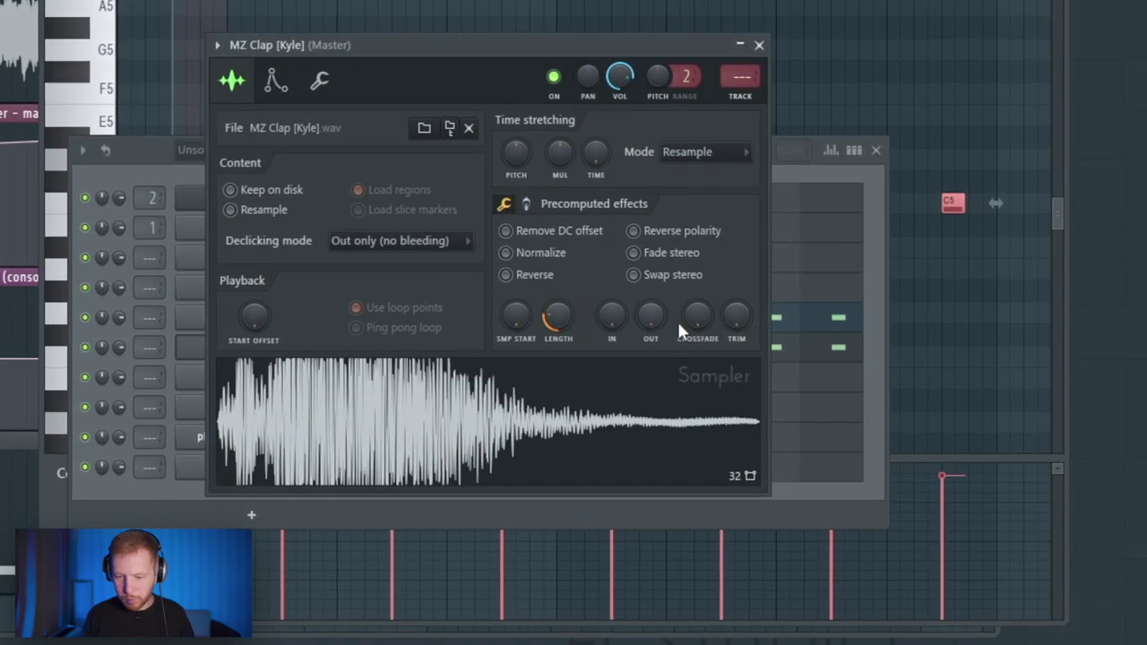
{"action": "left_click_drag", "start_coordinate": [660, 318], "coordinate": [659, 283]}
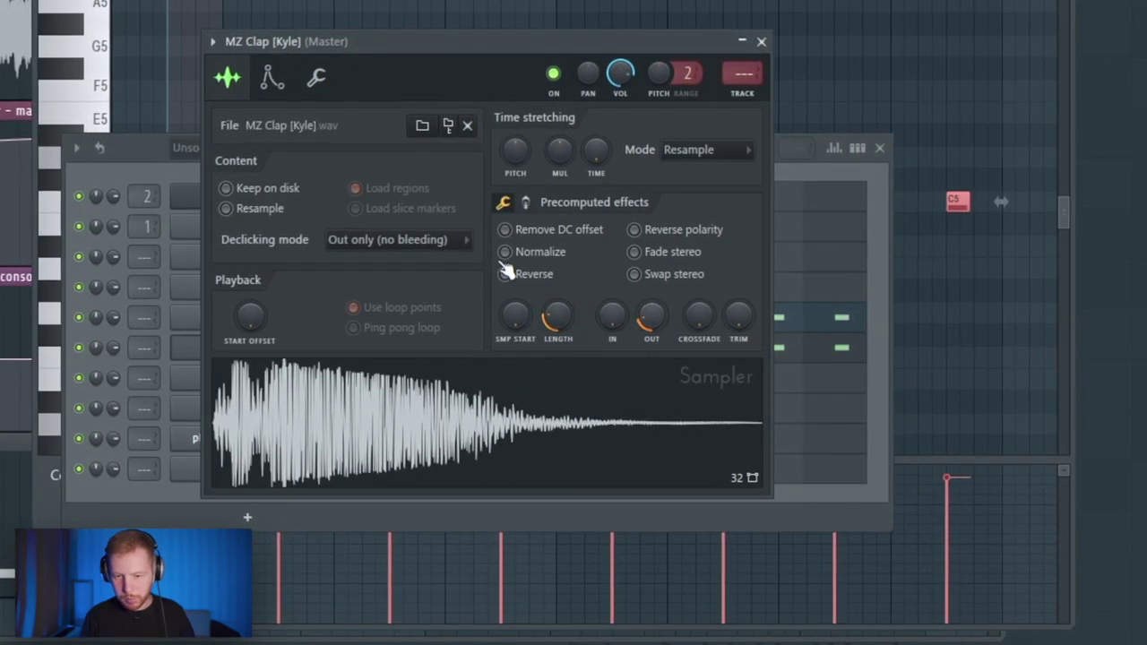
Give MZ Clap [Kyle] a volume LFO with a raised amount and the speed knob fully down, and audition it with the first clap.
{"action": "left_click", "coordinate": [280, 82]}
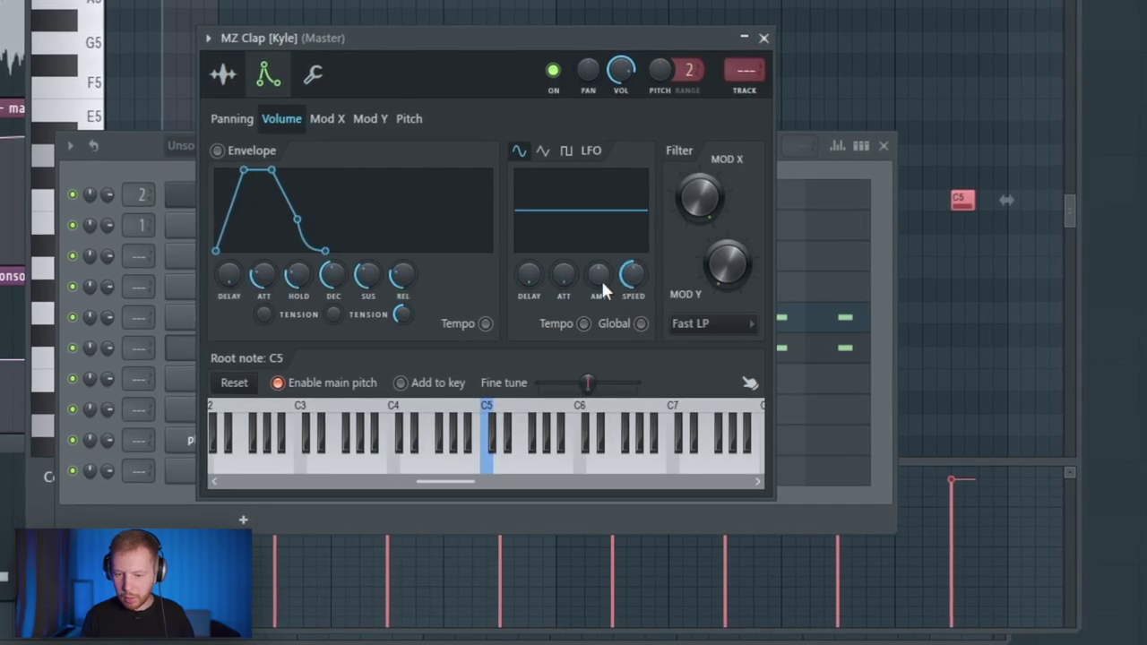
{"action": "left_click_drag", "start_coordinate": [598, 276], "coordinate": [633, 310]}
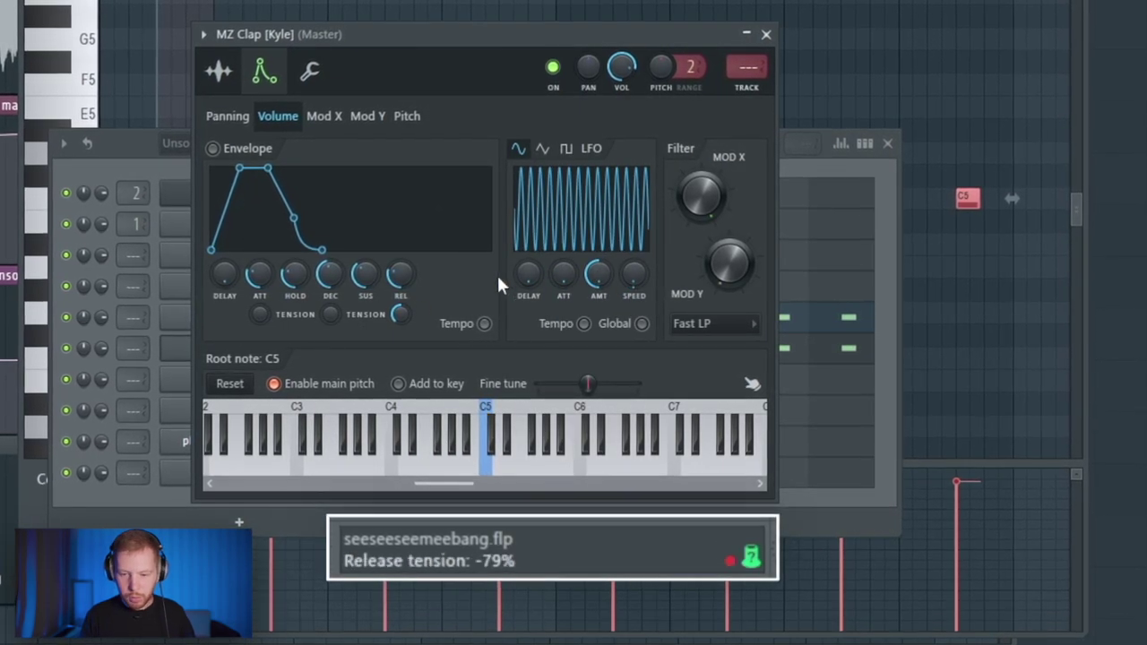
{"action": "left_click", "coordinate": [890, 261]}
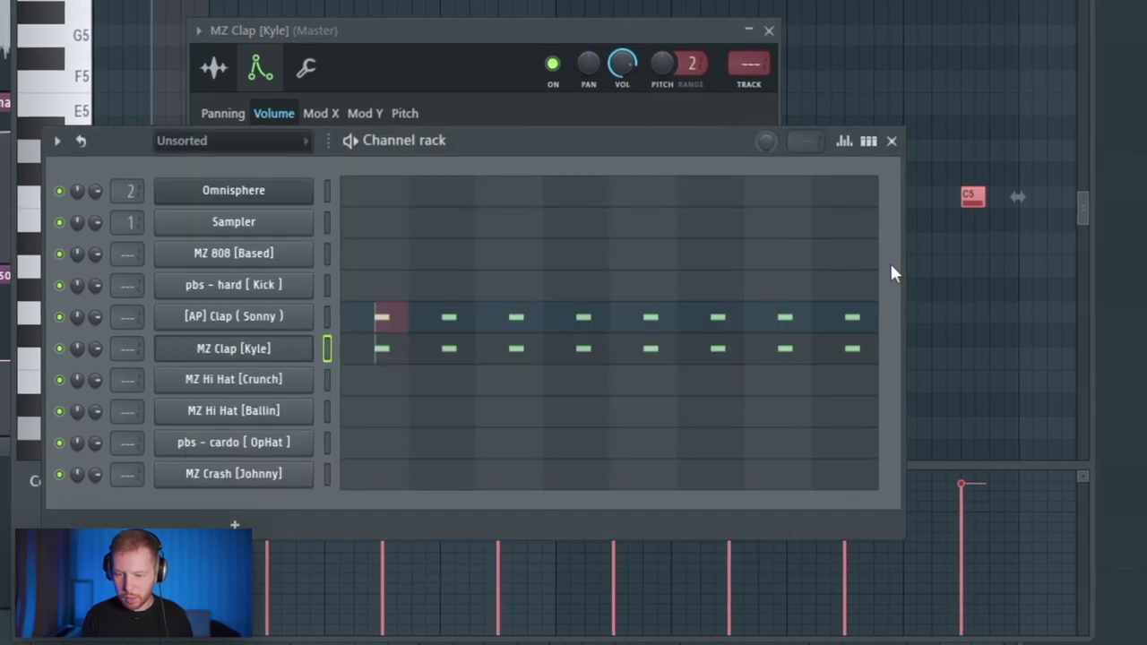
{"action": "key", "text": "space"}
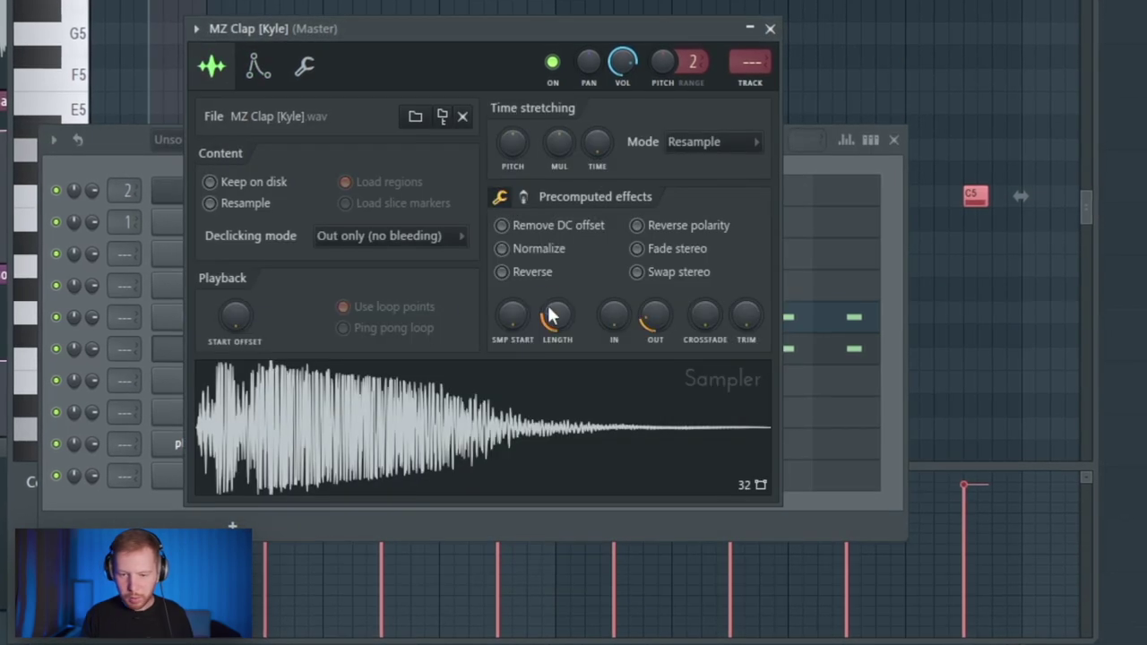
Adjust the EQ and boost of the MZ Clap [Kyle] sample in its precomputed effects.
{"action": "left_click", "coordinate": [525, 196]}
{"action": "left_click_drag", "start_coordinate": [557, 233], "coordinate": [577, 363]}
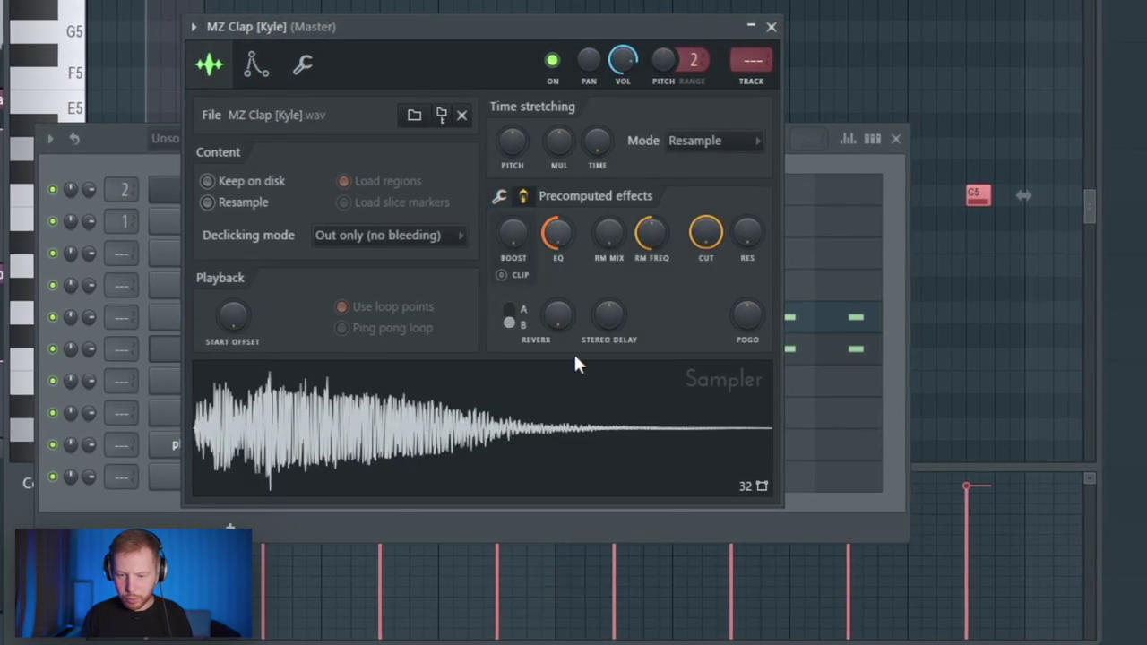
{"action": "mouse_move", "coordinate": [523, 241]}
{"action": "left_mouse_down"}
{"action": "mouse_move", "coordinate": [522, 215]}
{"action": "mouse_move", "coordinate": [523, 233]}
{"action": "left_mouse_up"}
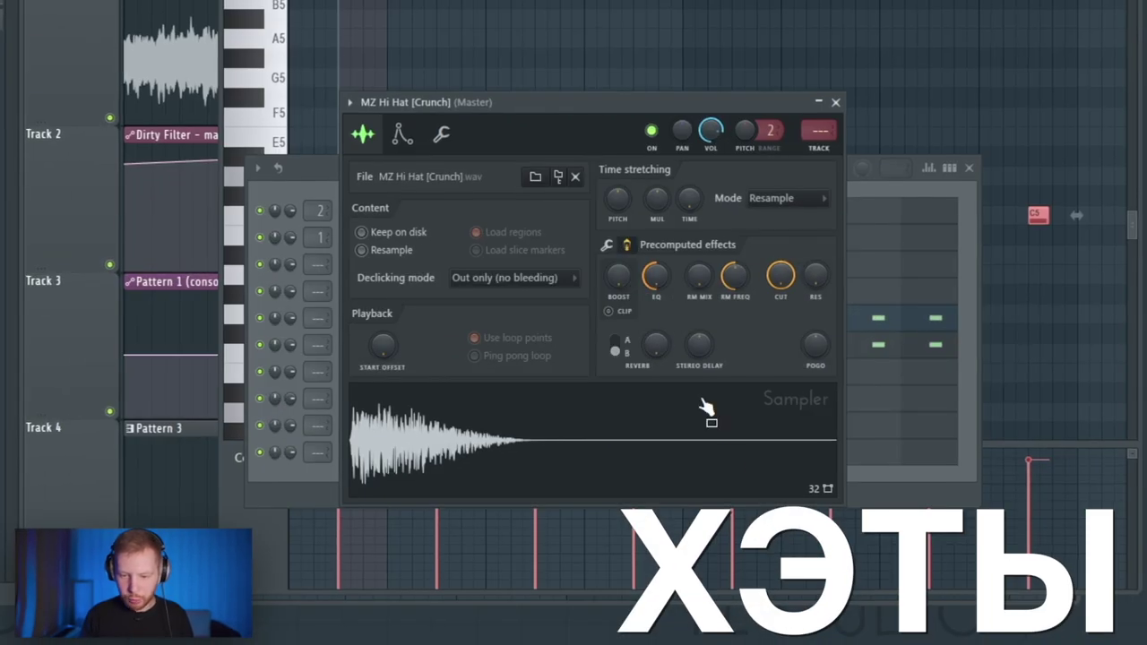
Add a slight boost with clipping to MZ Hi Hat [Crunch] and place a C5 note in the first beat of bar 2 of its pattern.
{"action": "left_click_drag", "start_coordinate": [619, 275], "coordinate": [619, 269]}
{"action": "left_click", "coordinate": [610, 312]}
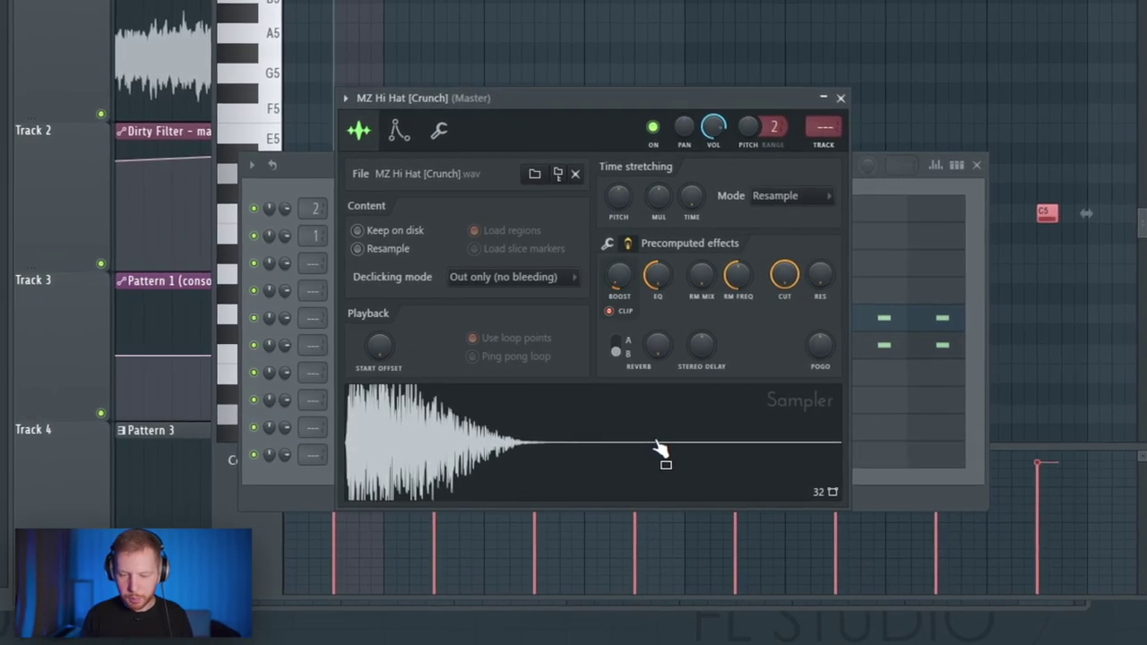
{"action": "left_click", "coordinate": [438, 129]}
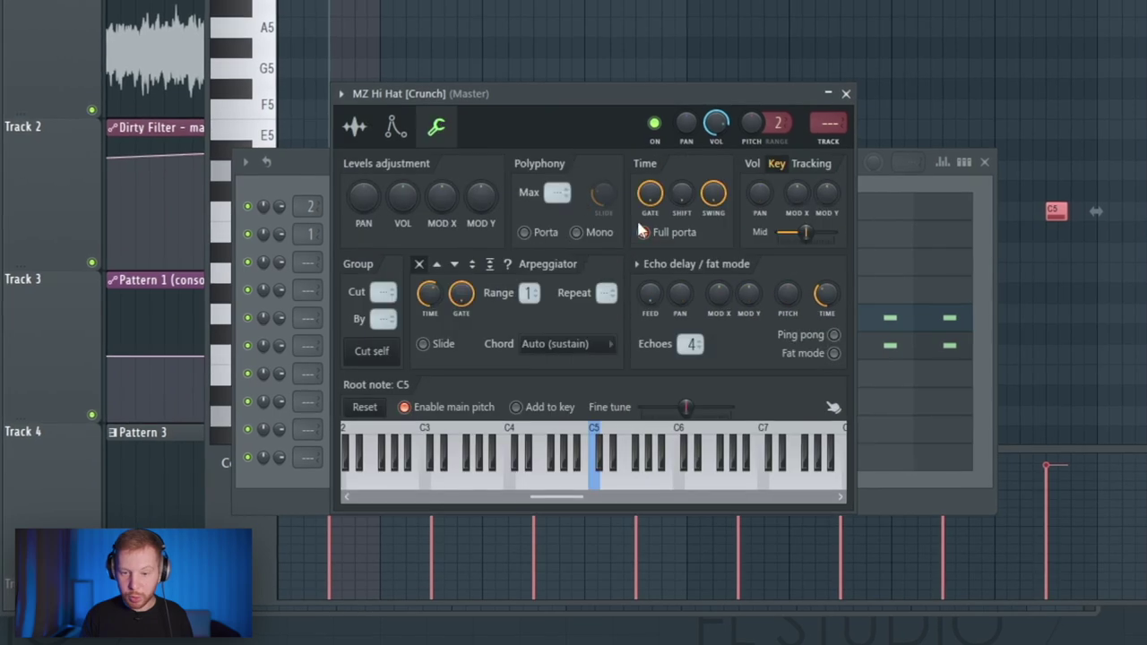
{"action": "left_click", "coordinate": [847, 92]}
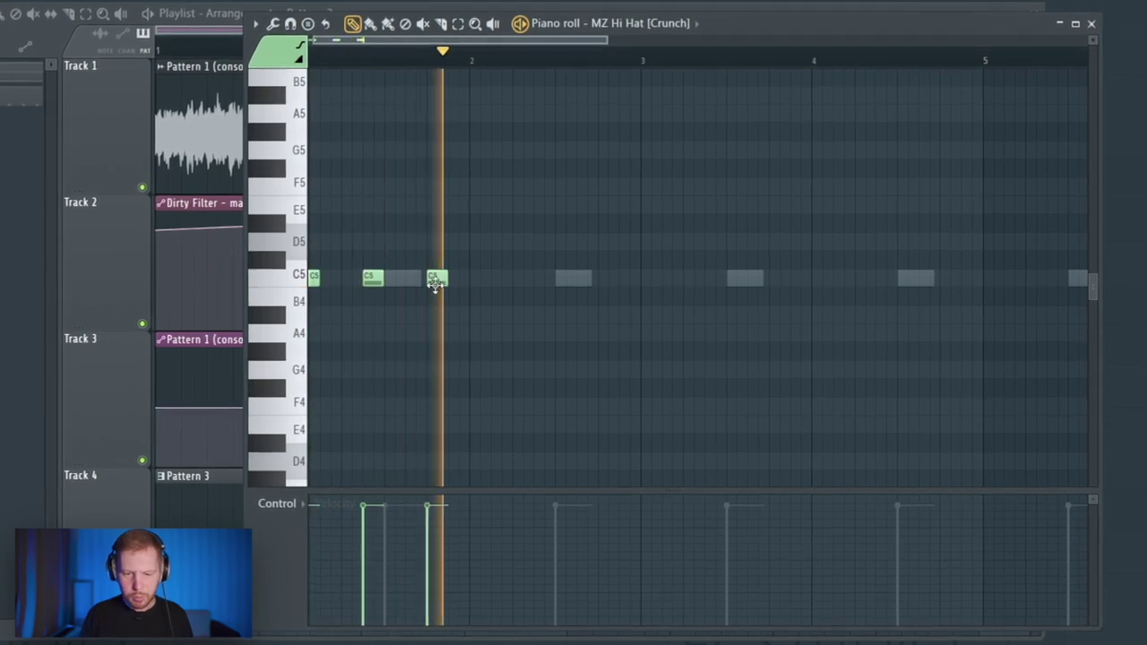
{"action": "left_click", "coordinate": [507, 285]}
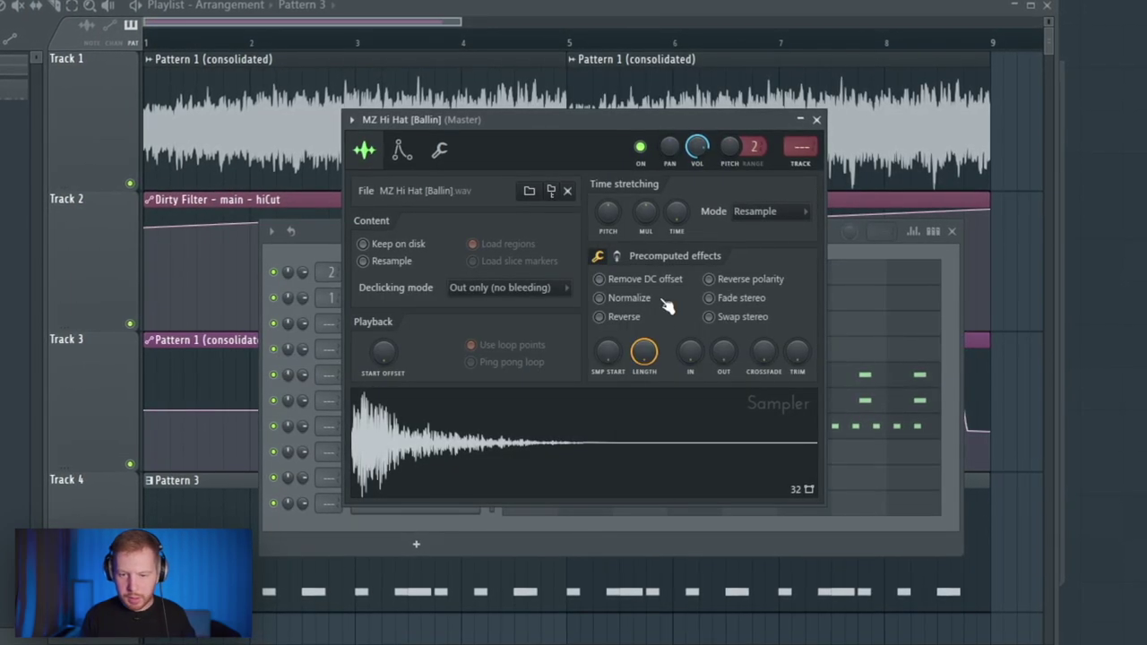
Add a slight boost to the MZ Hi Hat [Ballin] sample in its precomputed effects and close its settings.
{"action": "left_click", "coordinate": [626, 260]}
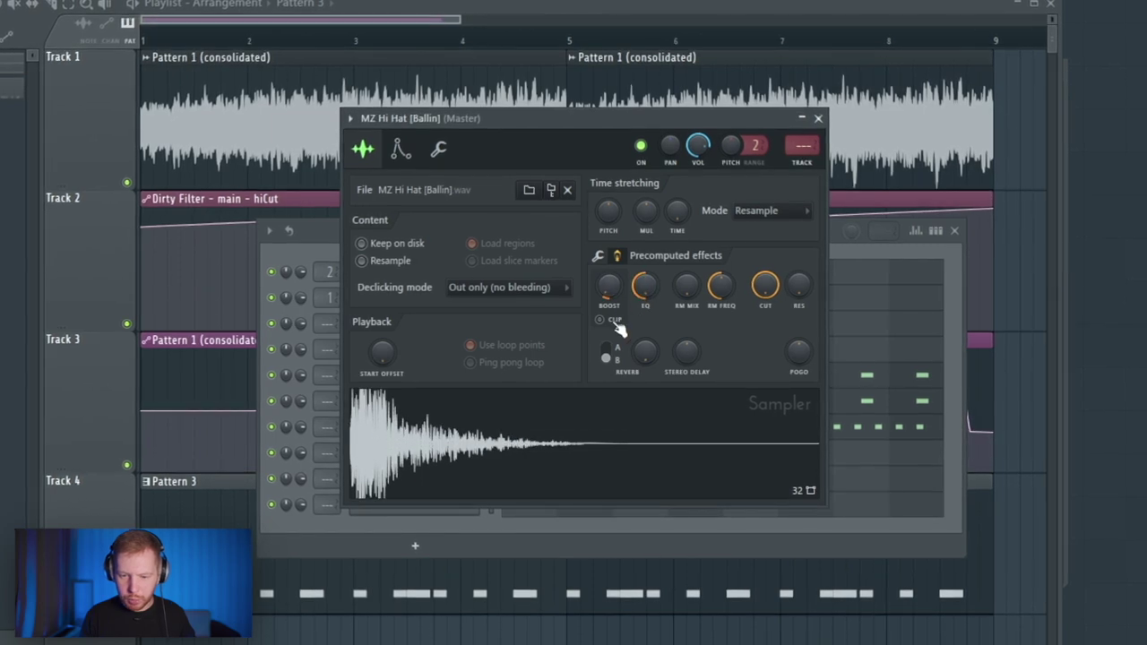
{"action": "left_click", "coordinate": [401, 148]}
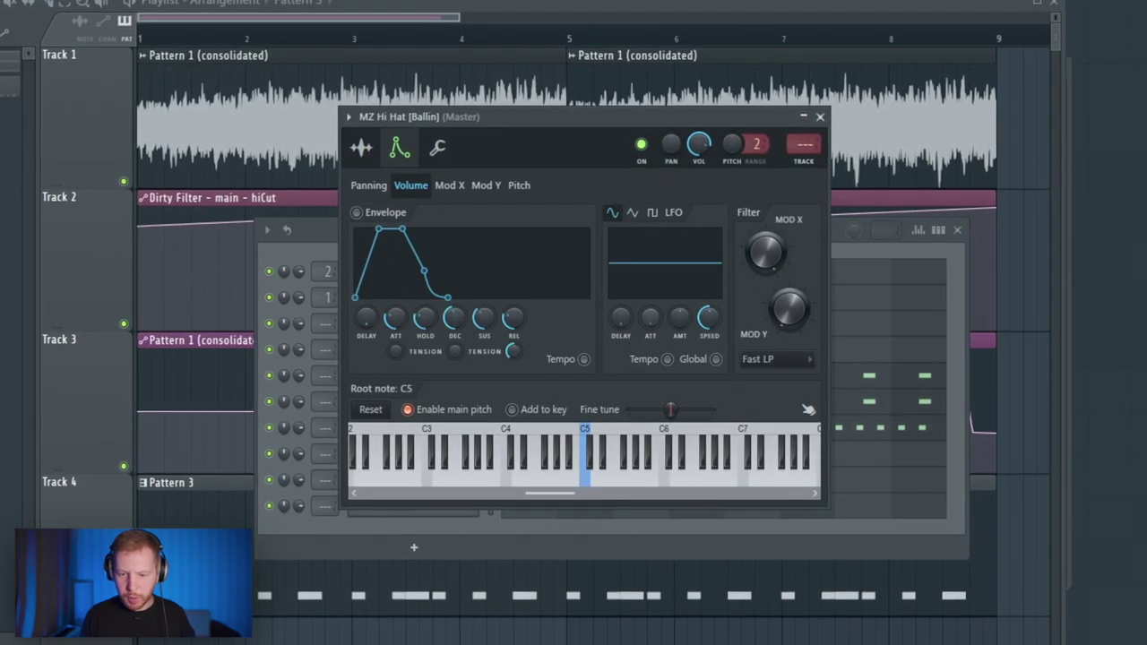
{"action": "left_click", "coordinate": [822, 117]}
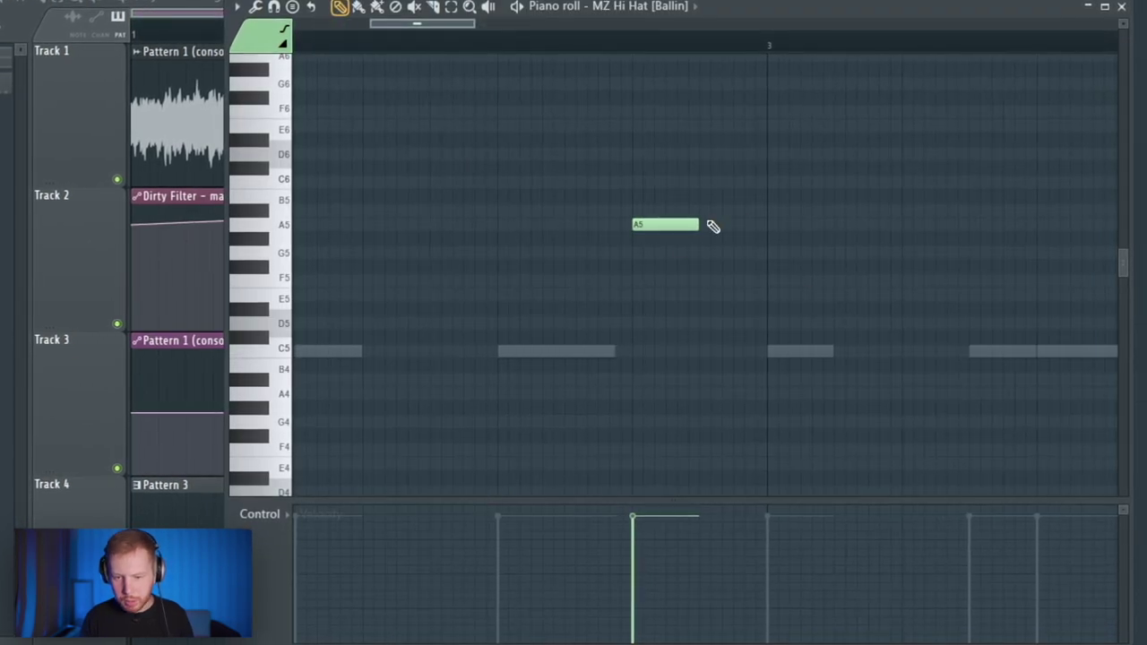
Turn the MZ Hi Hat [Ballin] A5 note before bar 3 into a short roll descending from A5 to D5.
{"action": "key", "text": "ctrl+a"}
{"action": "left_click_drag", "start_coordinate": [699, 224], "coordinate": [691, 267]}
{"action": "left_click_drag", "start_coordinate": [711, 224], "coordinate": [712, 280]}
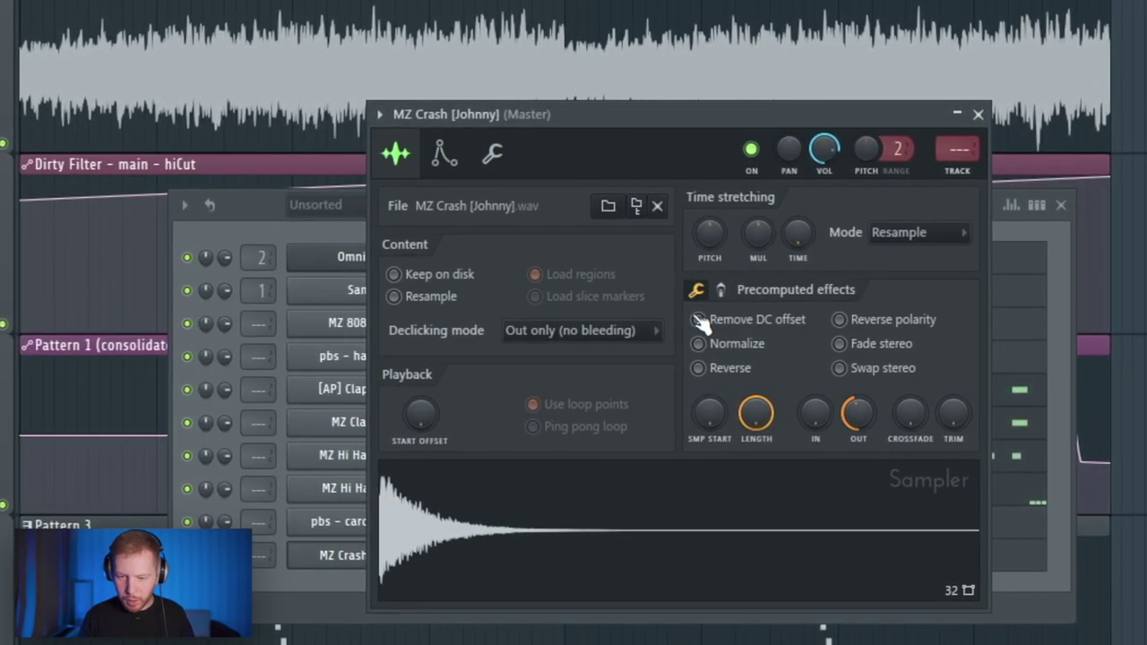
Add a slight boost to the MZ Crash [Johnny] sample in its precomputed effects.
{"action": "left_click", "coordinate": [723, 290]}
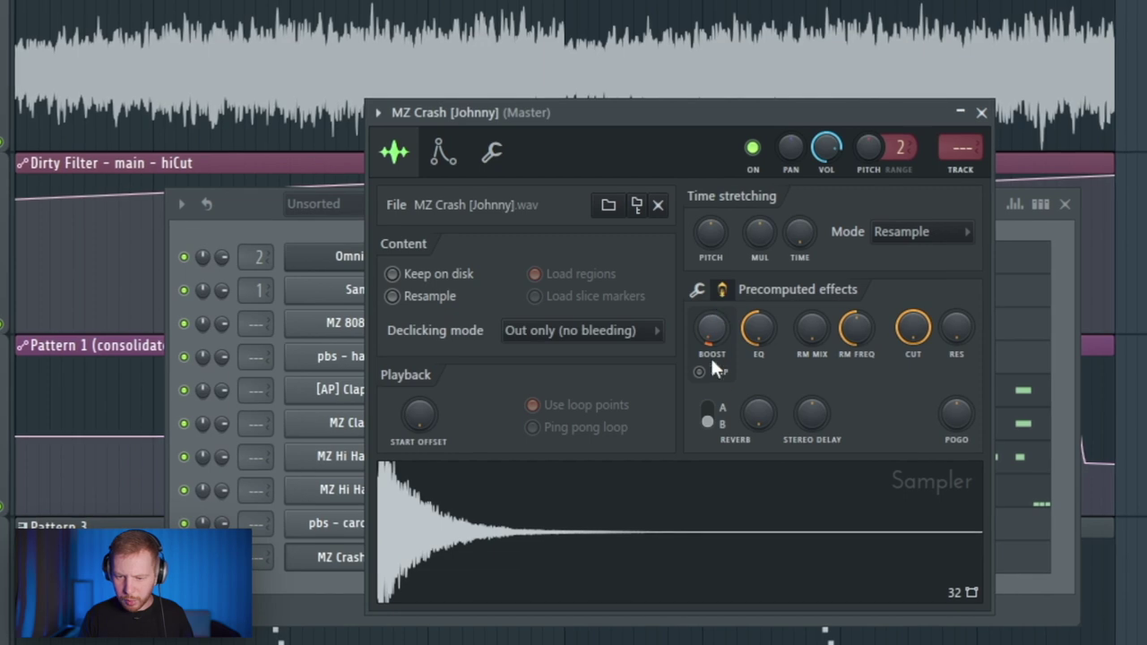
{"action": "left_click", "coordinate": [699, 290]}
{"action": "left_click", "coordinate": [722, 289]}
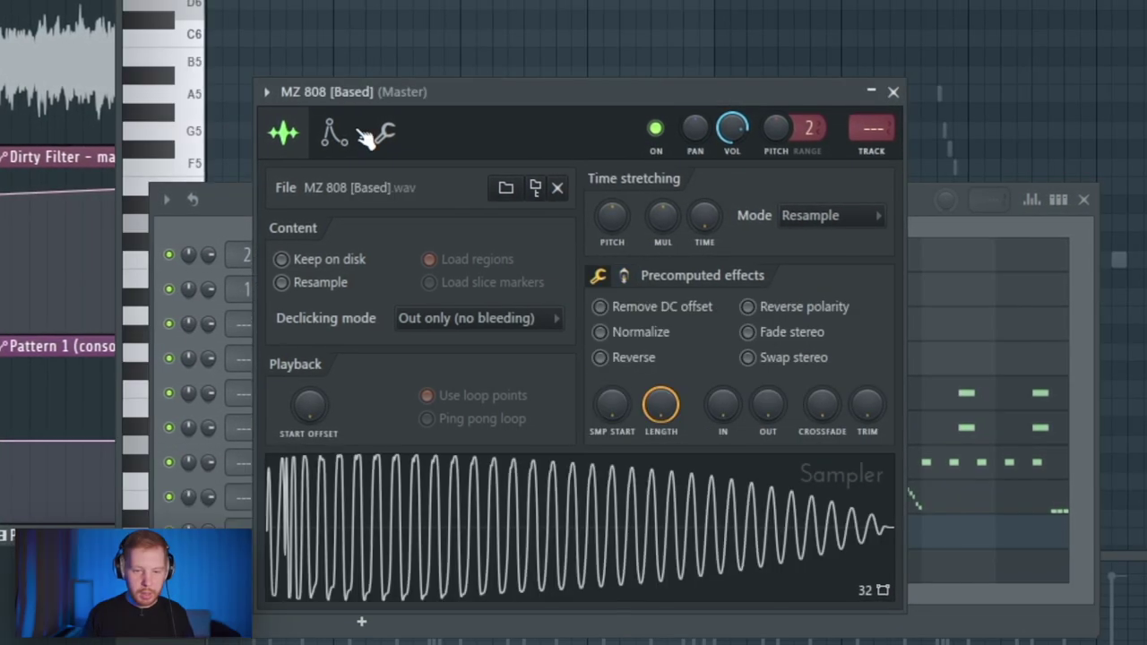
Adjust the precomputed EQ of MZ 808 [Based] and shape its volume envelope with full hold and no attack, decay, sustain or release.
{"action": "left_click_drag", "start_coordinate": [505, 108], "coordinate": [593, 93]}
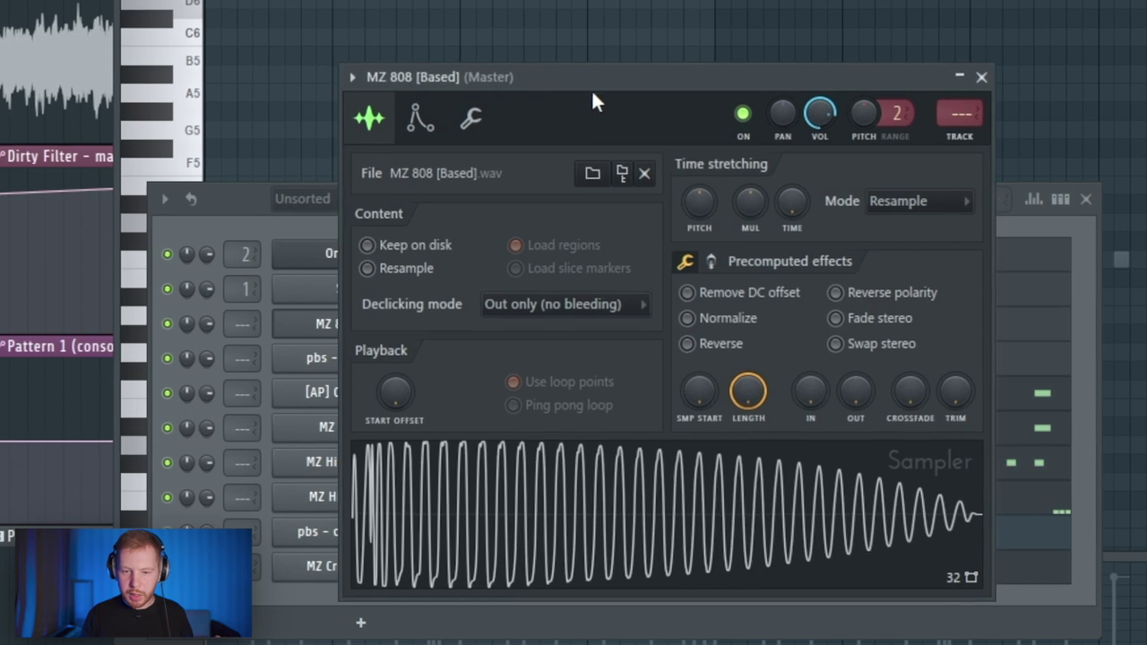
{"action": "left_click", "coordinate": [712, 261]}
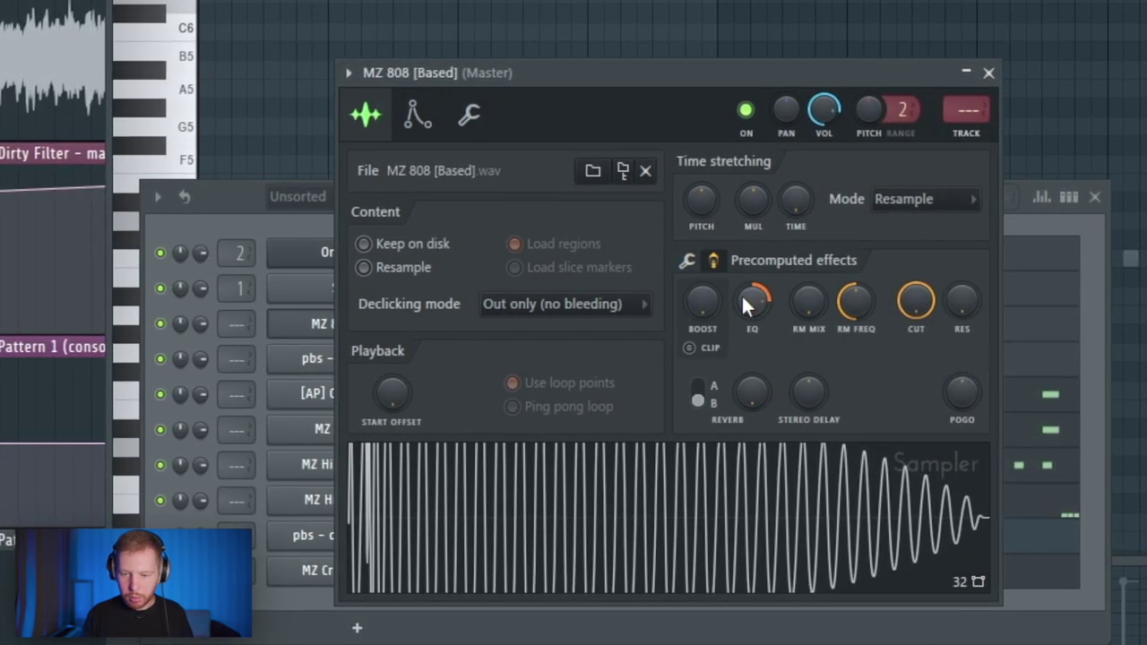
{"action": "left_click", "coordinate": [417, 114]}
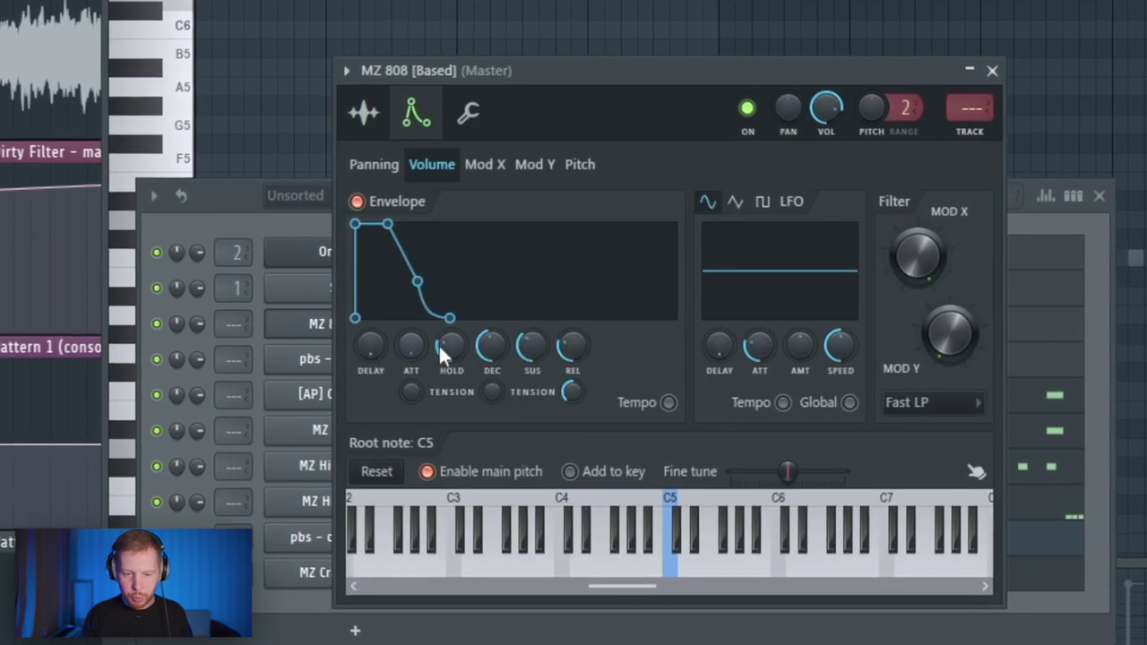
{"action": "left_click_drag", "start_coordinate": [485, 345], "coordinate": [485, 394]}
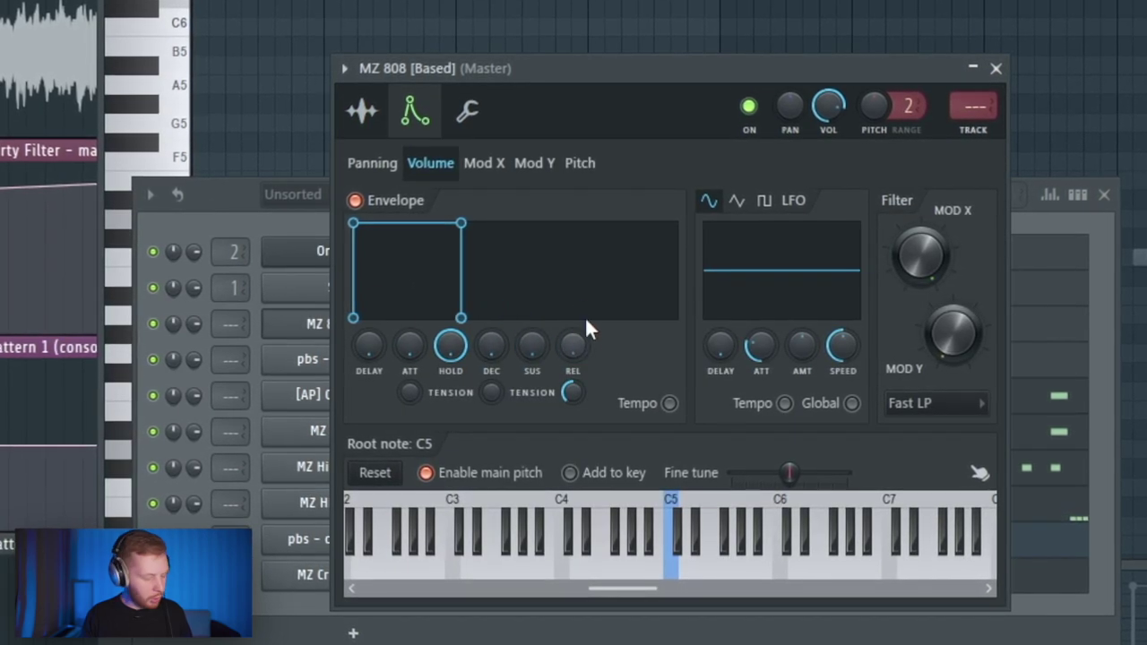
{"action": "left_click", "coordinate": [1095, 329]}
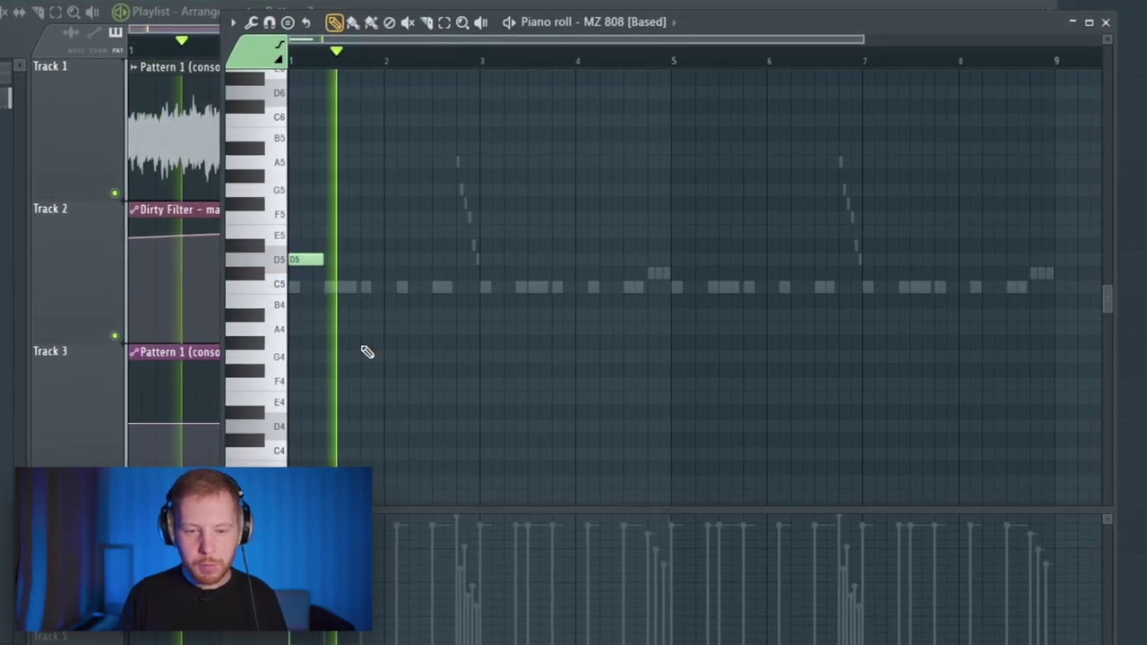
Add D5 notes to the MZ 808 [Based] line in bar 2 and at the start of bar 3.
{"action": "scroll", "coordinate": [367, 352], "scroll_direction": "up", "scroll_amount": 3}
{"action": "left_click", "coordinate": [450, 260]}
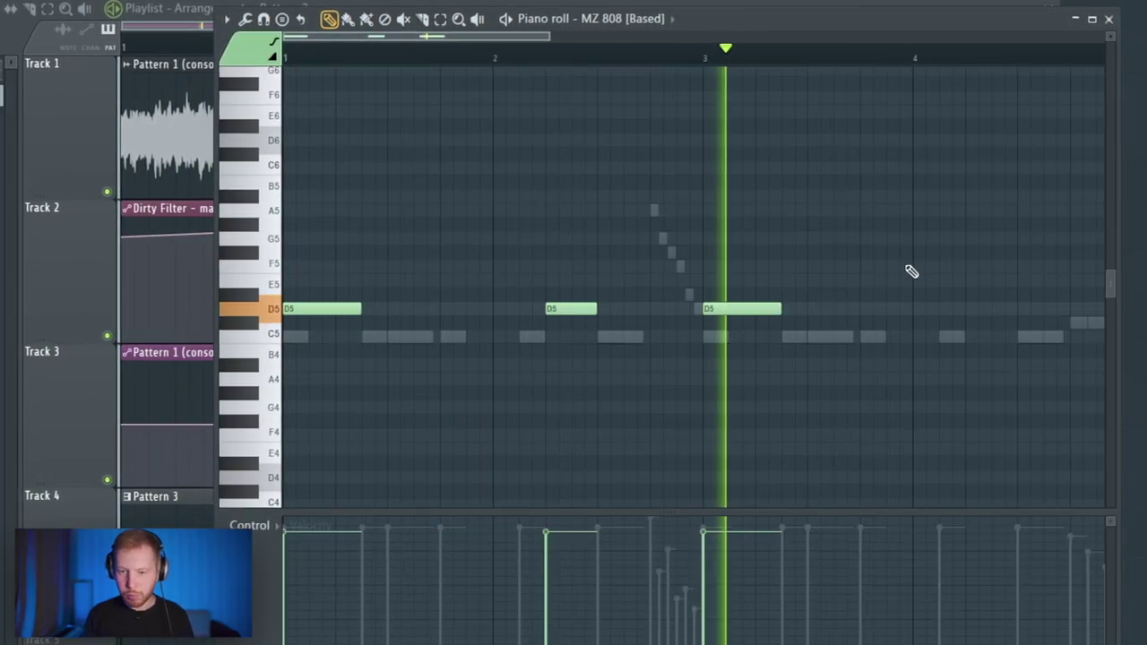
{"action": "left_click_drag", "start_coordinate": [911, 271], "coordinate": [622, 295]}
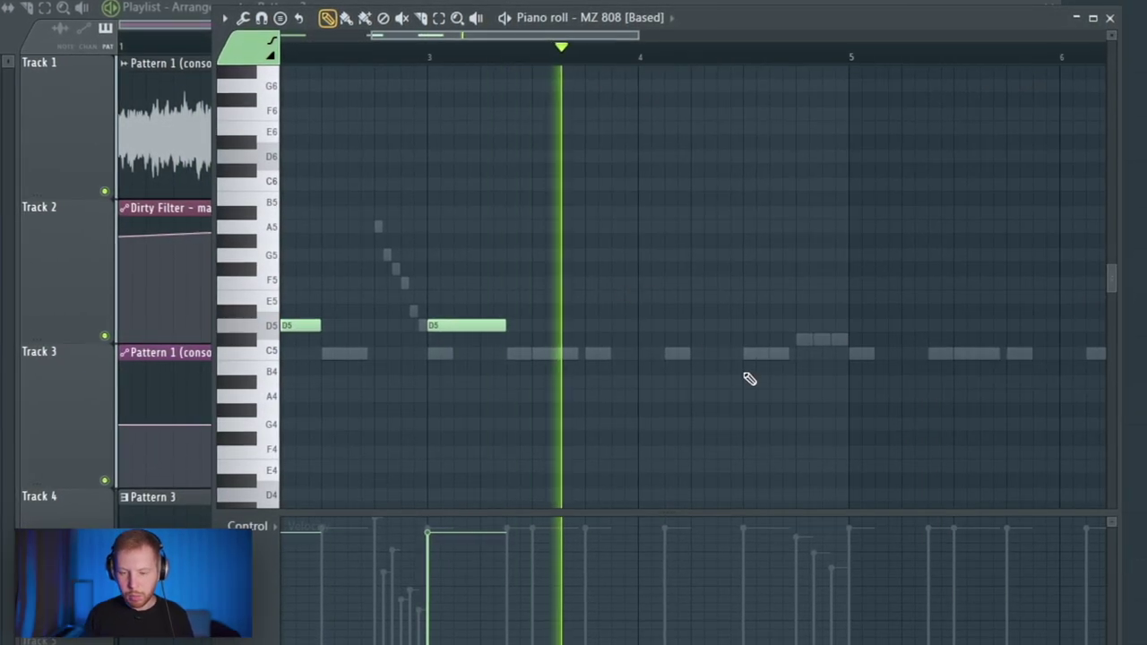
{"action": "key", "text": "space"}
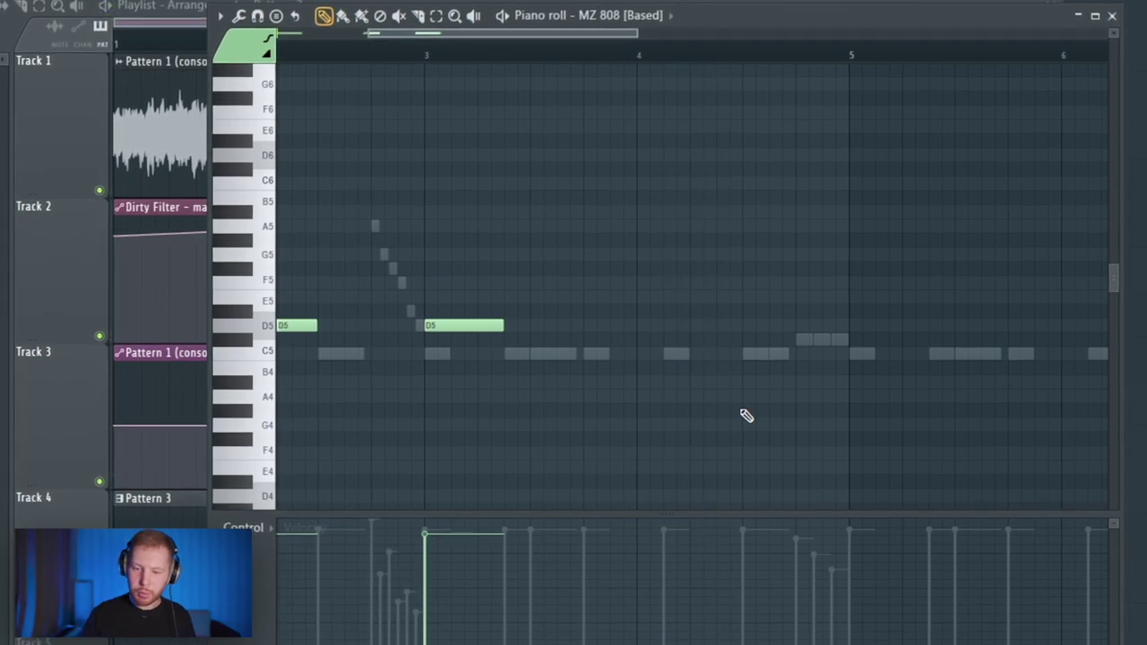
Add two short and two longer F5 notes to the 808 in bar 4 and repeat the phrase across bars 5 to 8.
{"action": "left_click_drag", "start_coordinate": [650, 285], "coordinate": [646, 287]}
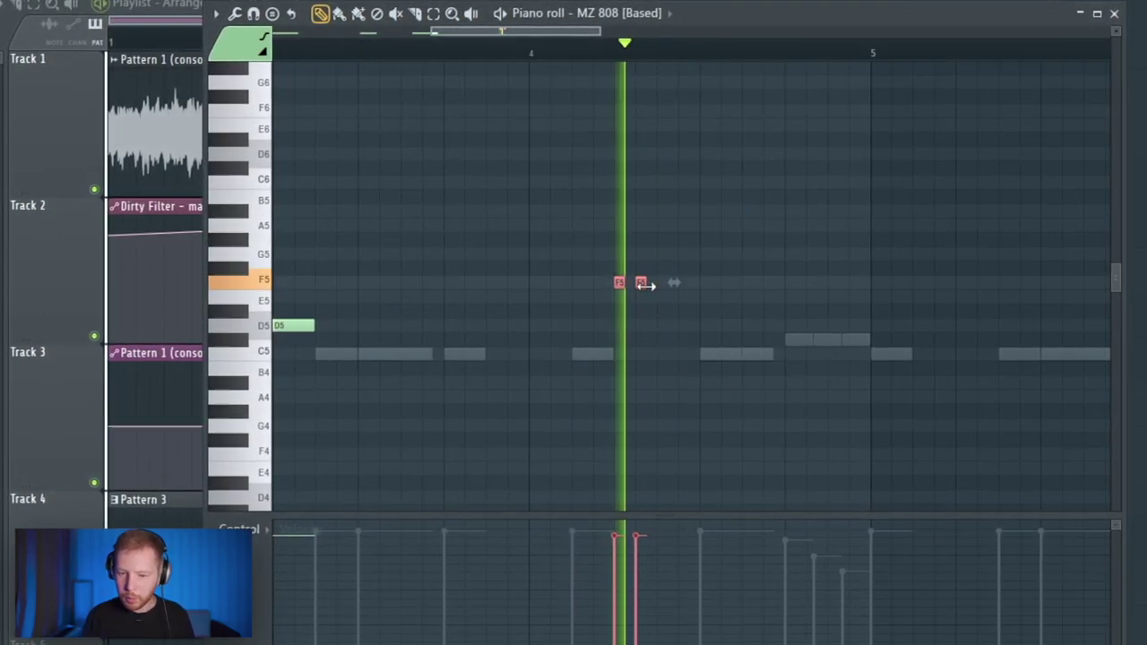
{"action": "key", "text": "space"}
{"action": "key", "text": "space"}
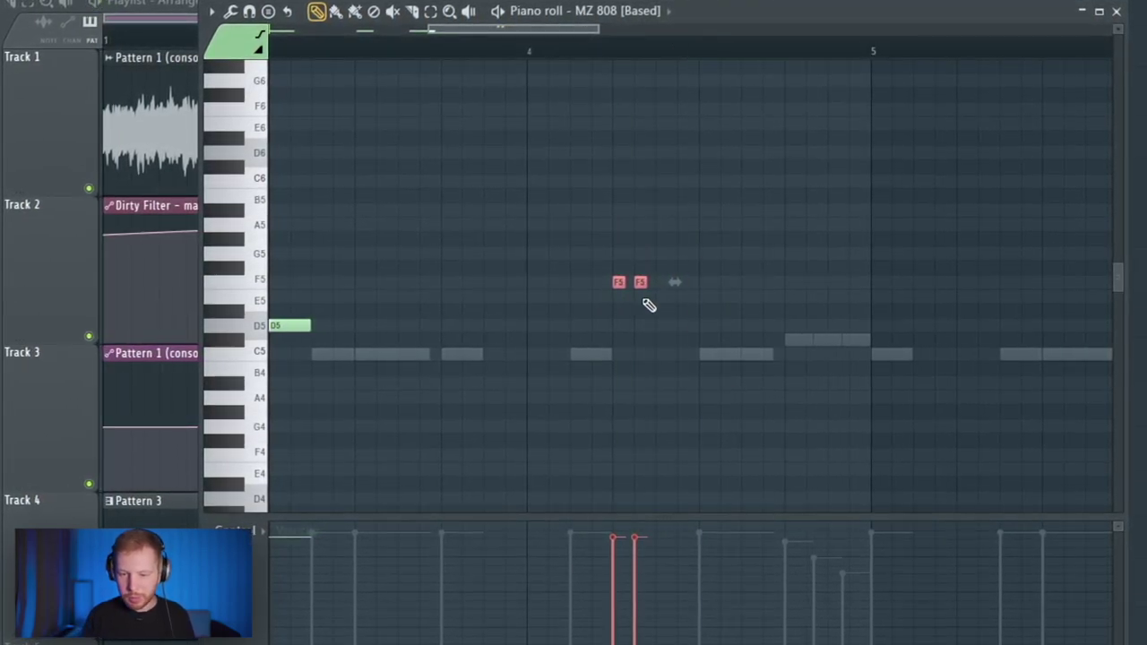
{"action": "left_click", "coordinate": [701, 287]}
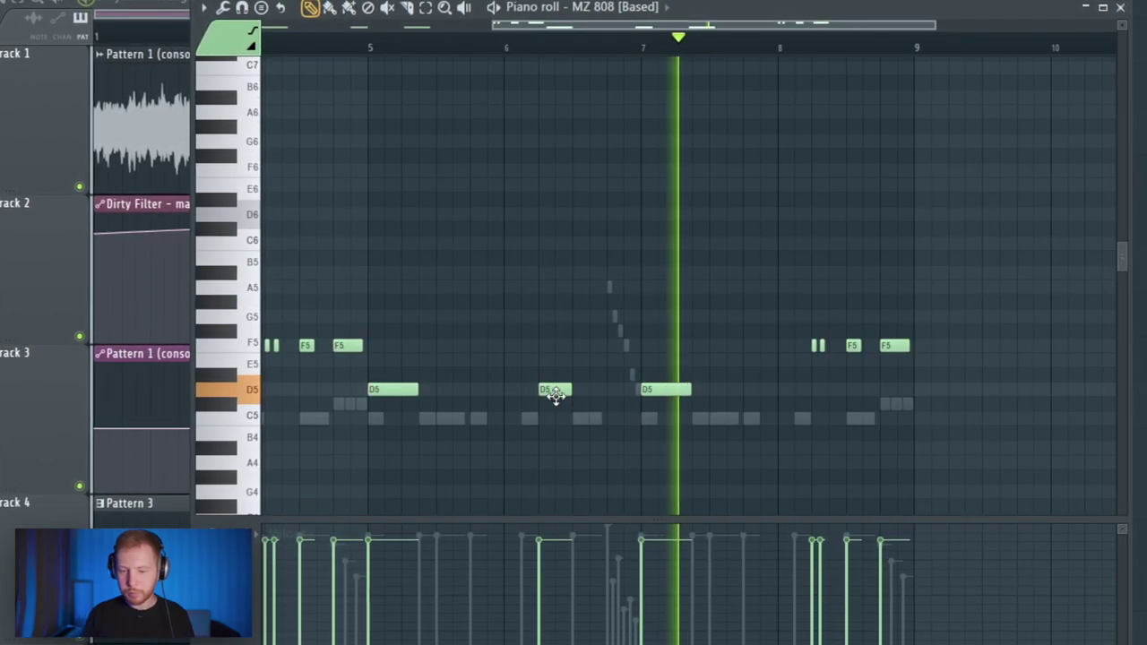
Rework the end of the 808 line with a D5 note just before bar 8 and two F5 notes within bar 8.
{"action": "left_click", "coordinate": [760, 394]}
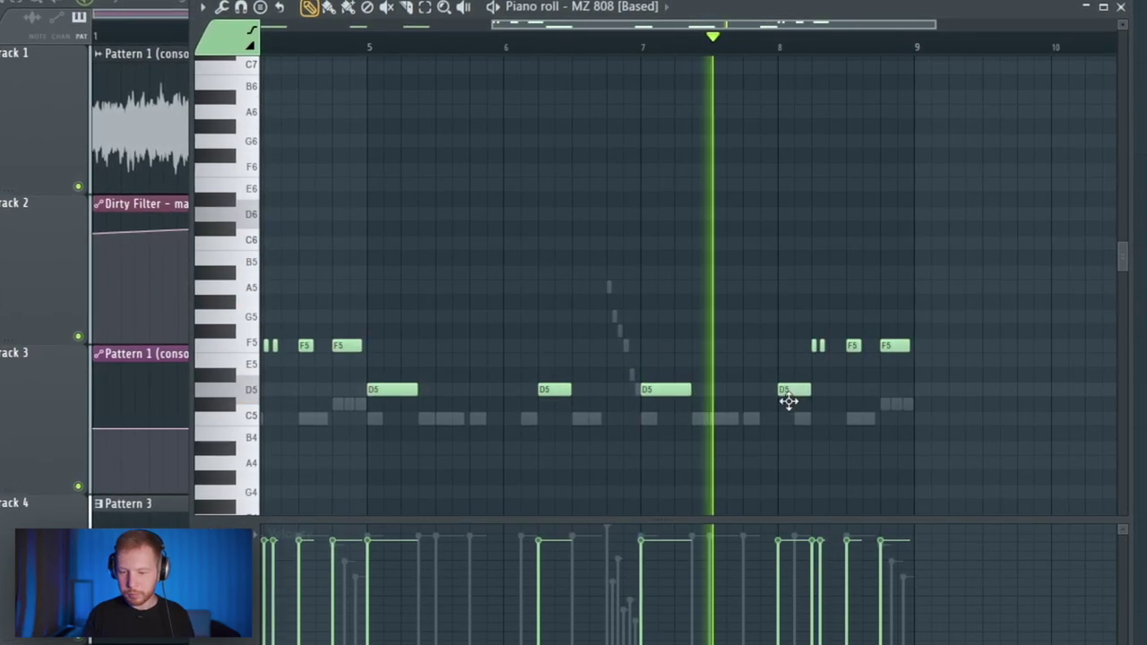
{"action": "key", "text": "space"}
{"action": "scroll", "coordinate": [771, 408], "scroll_direction": "right", "scroll_amount": 3}
{"action": "scroll", "coordinate": [645, 233], "scroll_direction": "up", "scroll_amount": 3}
{"action": "left_click_drag", "start_coordinate": [640, 332], "coordinate": [536, 406]}
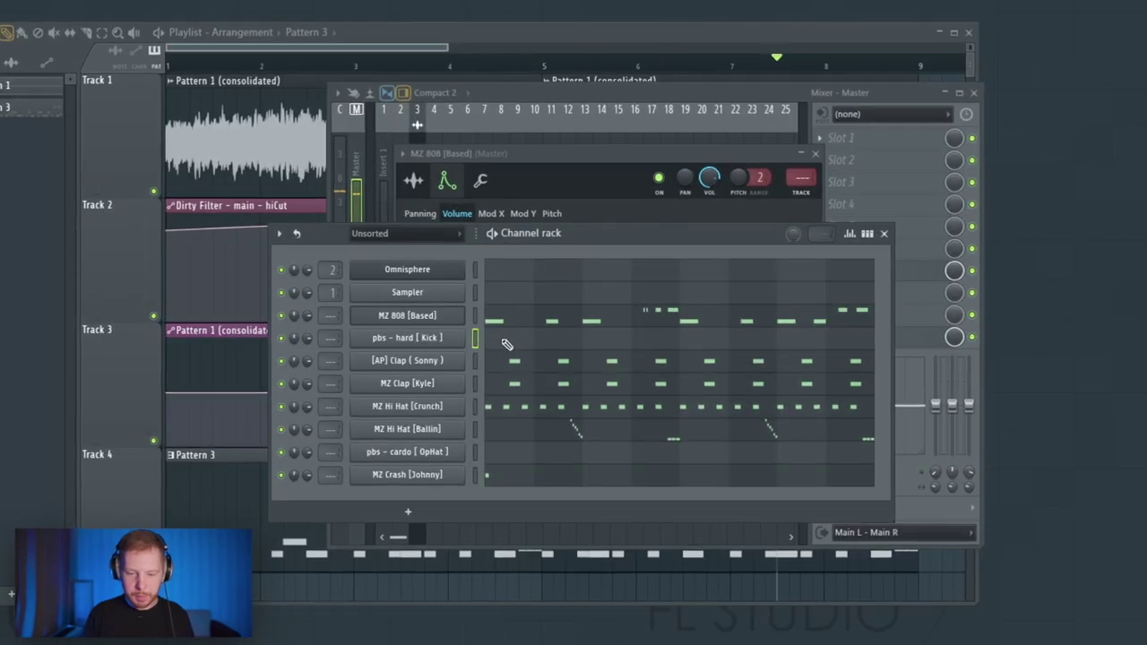
Program C5 notes for pbs - hard [ Kick ] across the eight bars, following the main 808 hits.
{"action": "left_click", "coordinate": [506, 345]}
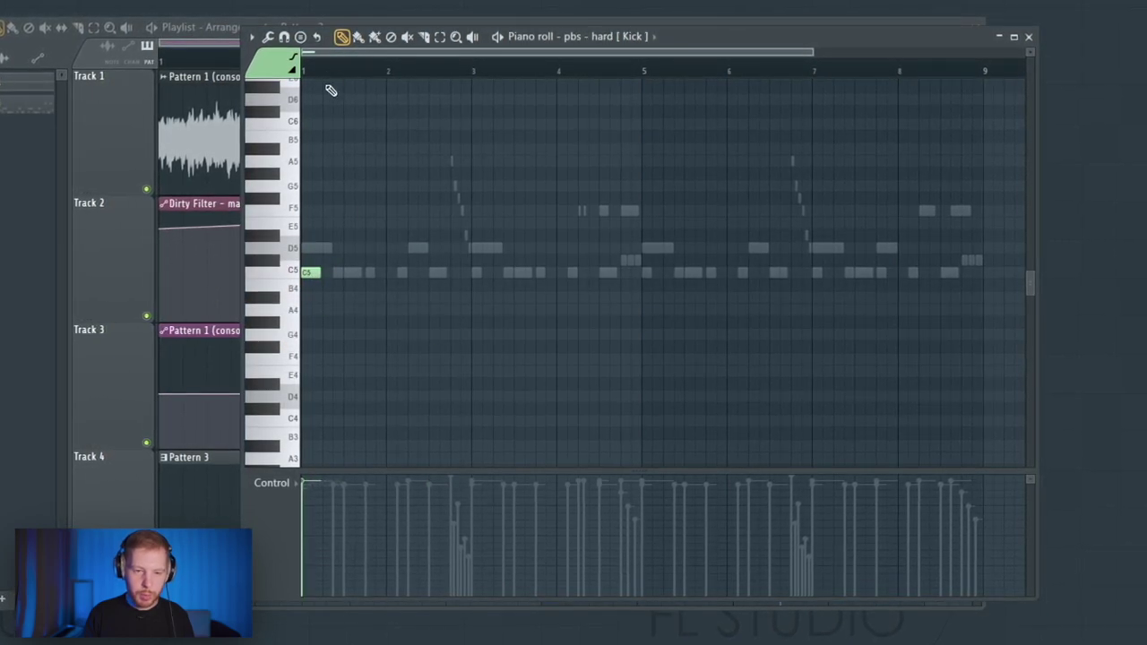
{"action": "left_click", "coordinate": [476, 272]}
{"action": "left_click", "coordinate": [606, 272]}
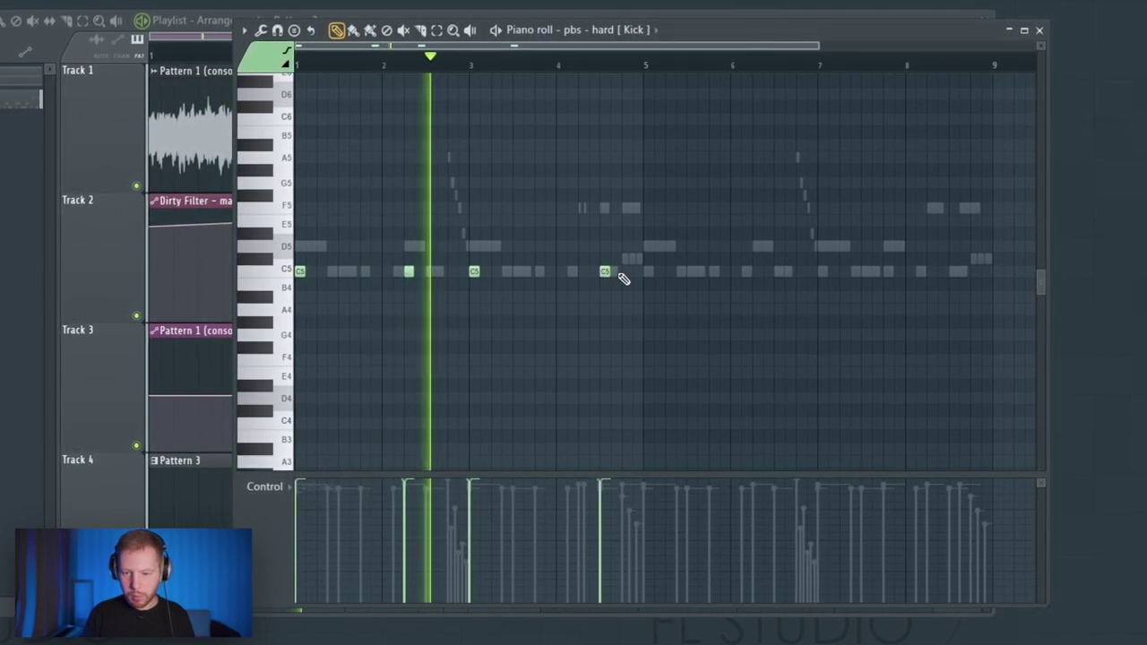
{"action": "left_click", "coordinate": [626, 271]}
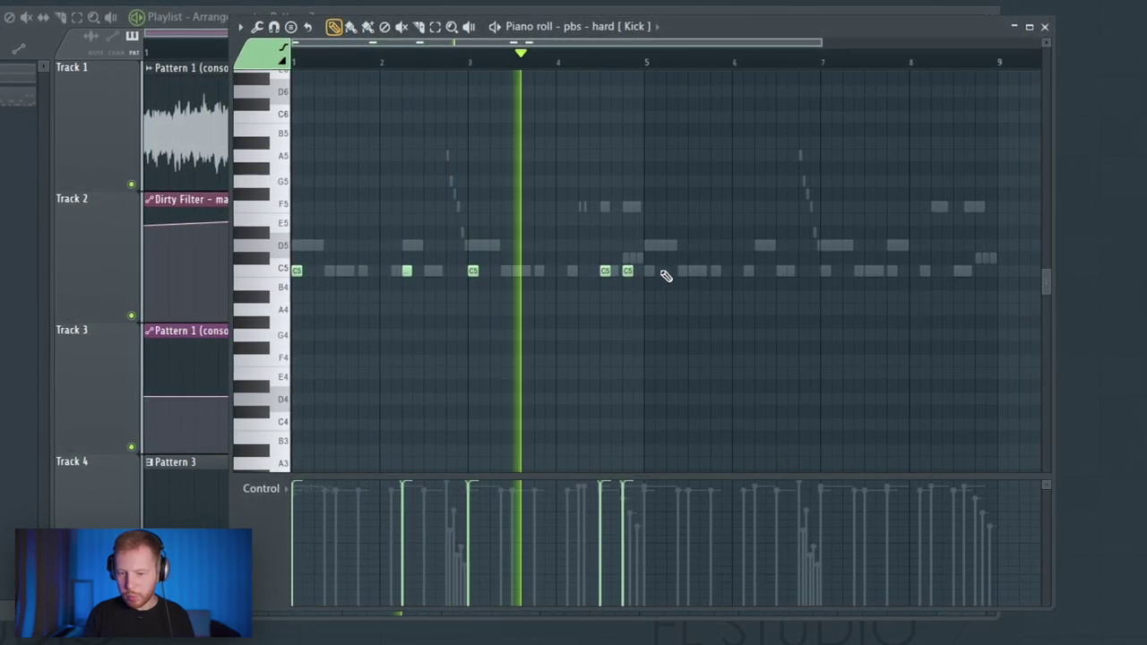
{"action": "left_click", "coordinate": [661, 272]}
{"action": "left_click", "coordinate": [760, 271]}
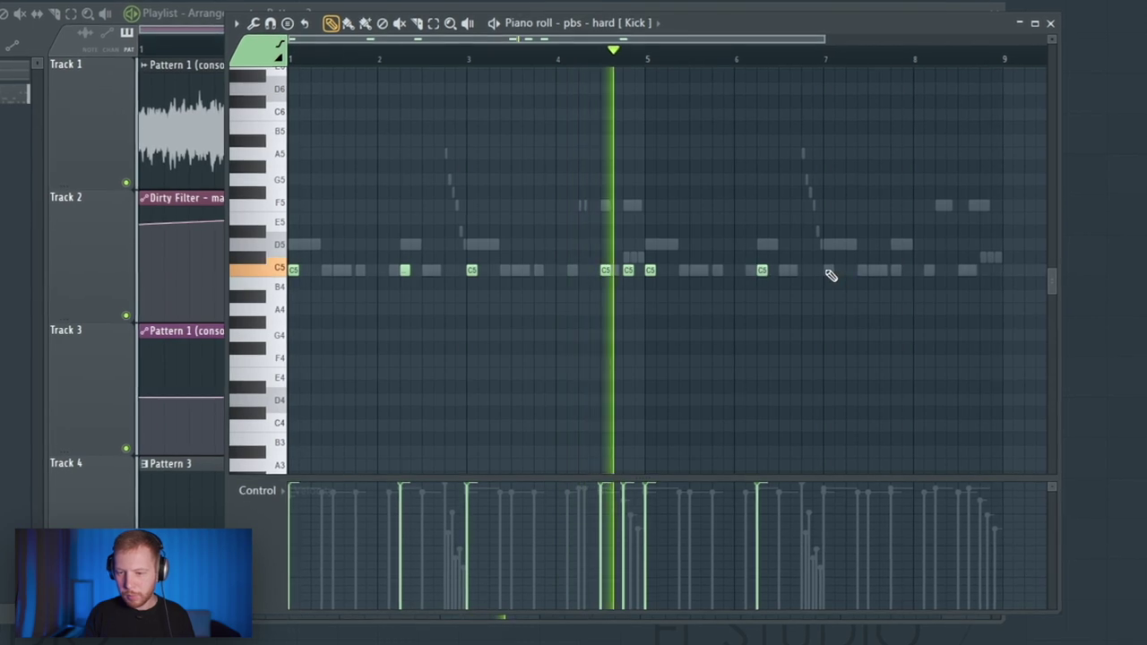
{"action": "left_click", "coordinate": [830, 271]}
{"action": "left_click", "coordinate": [672, 273]}
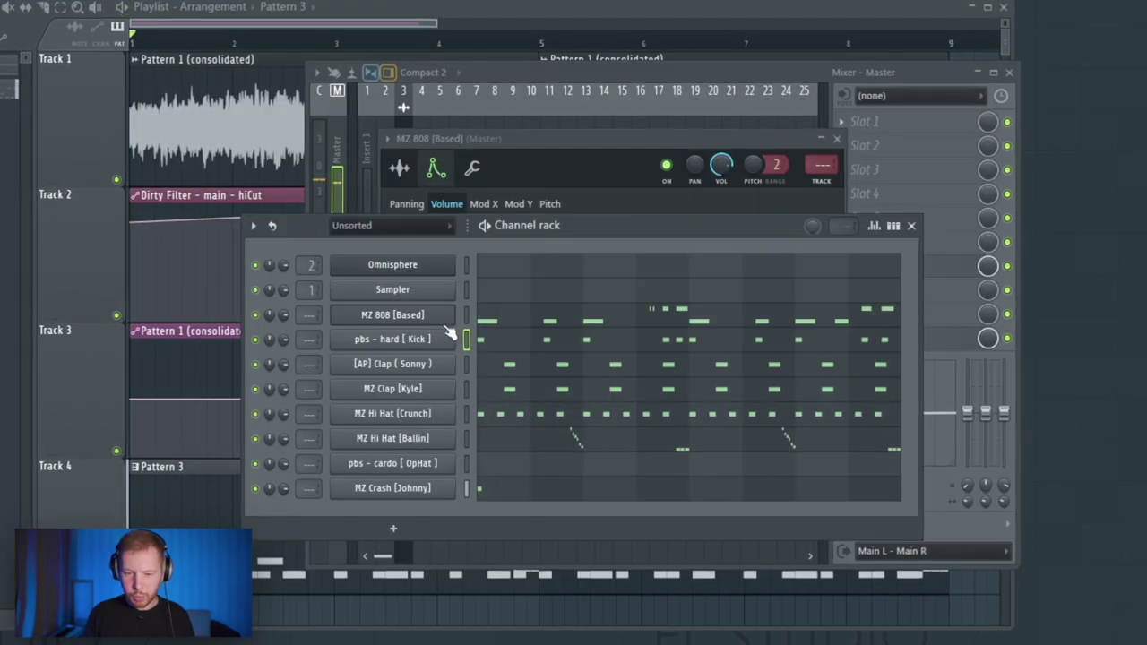
{"action": "left_click", "coordinate": [448, 331]}
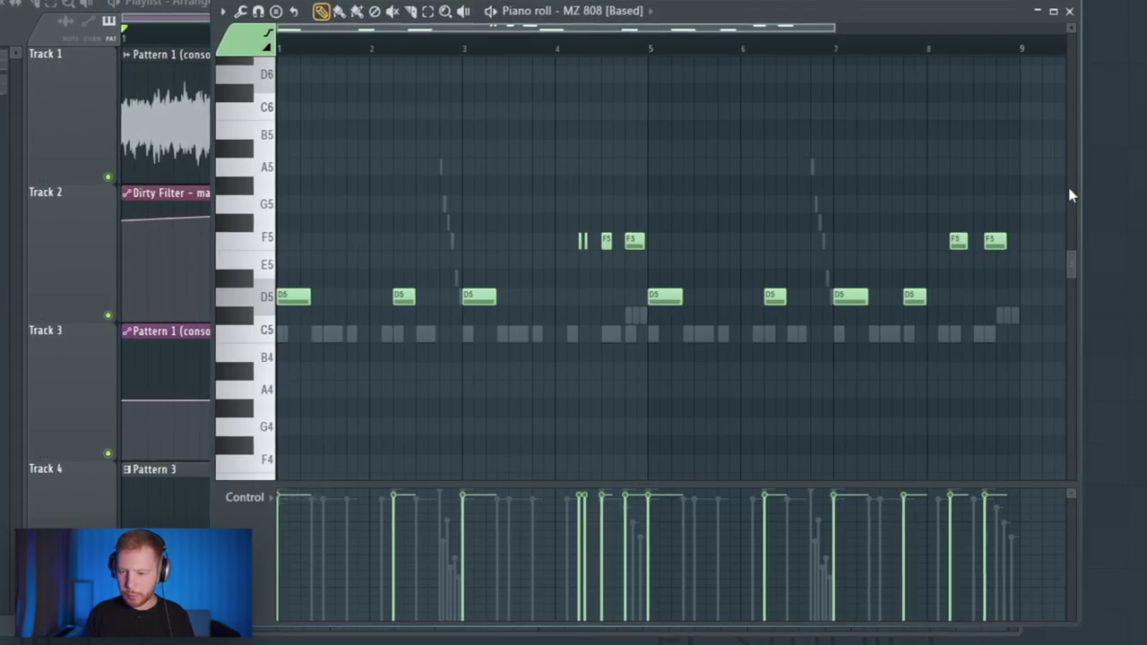
{"action": "scroll", "coordinate": [564, 299], "scroll_direction": "down", "scroll_amount": 4}
{"action": "scroll", "coordinate": [564, 299], "scroll_direction": "up", "scroll_amount": 5}
{"action": "key", "text": "ctrl+a"}
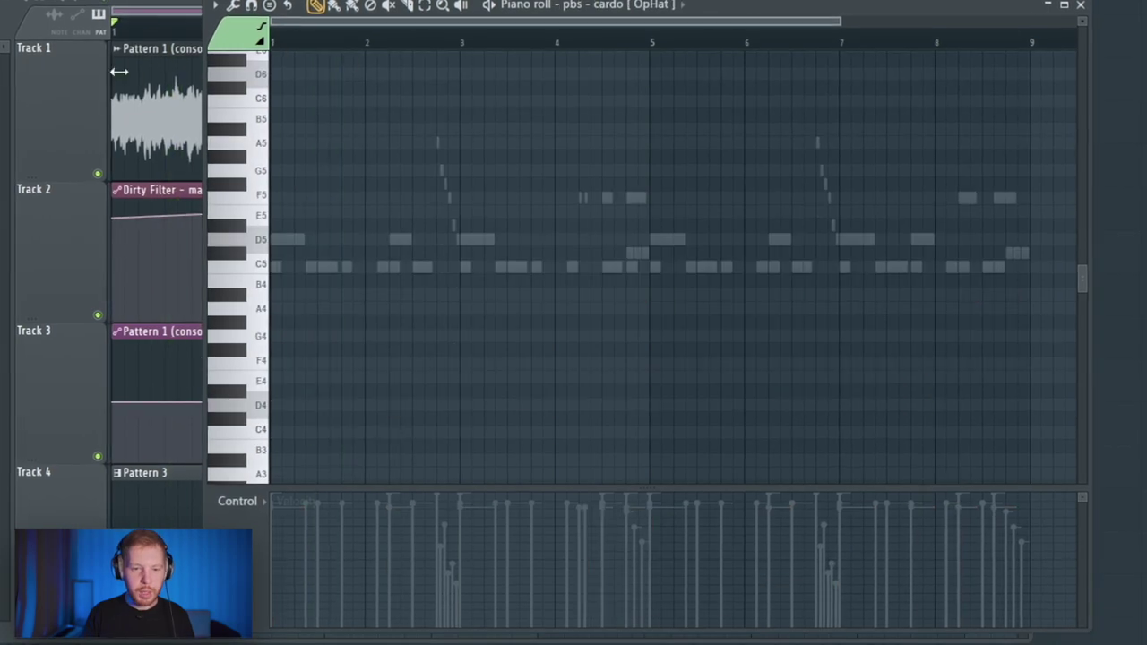
Slightly boost the pbs - cardo [ OpHat ] sample and shape its volume envelope with full hold, no decay or sustain and a short release.
{"action": "key", "text": "F6"}
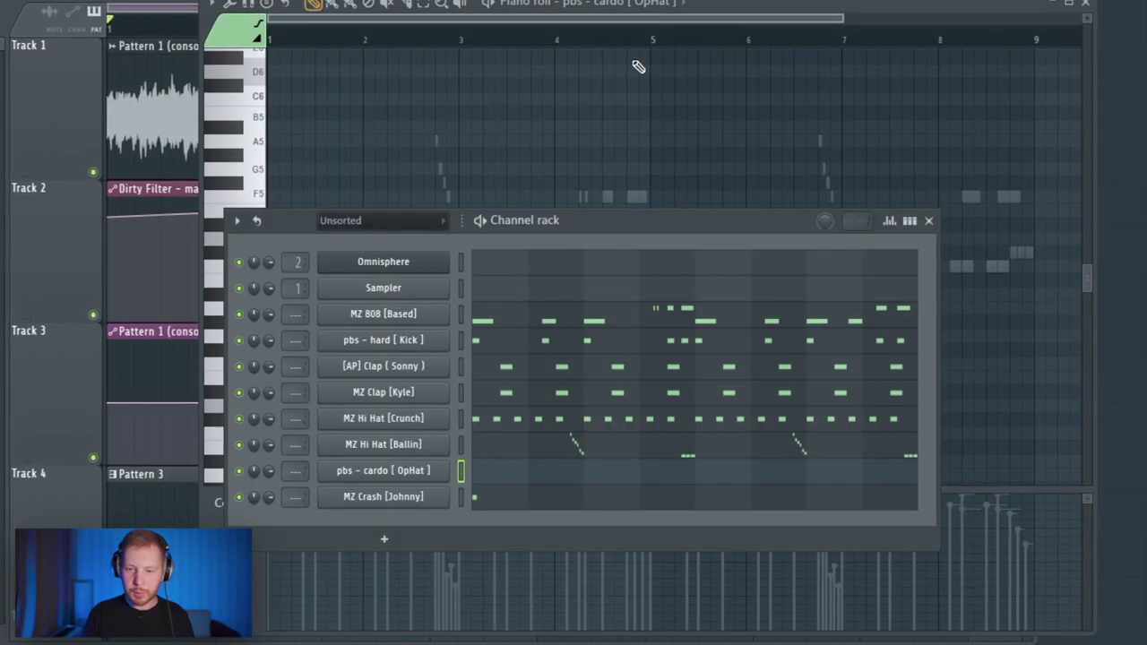
{"action": "left_click", "coordinate": [417, 476]}
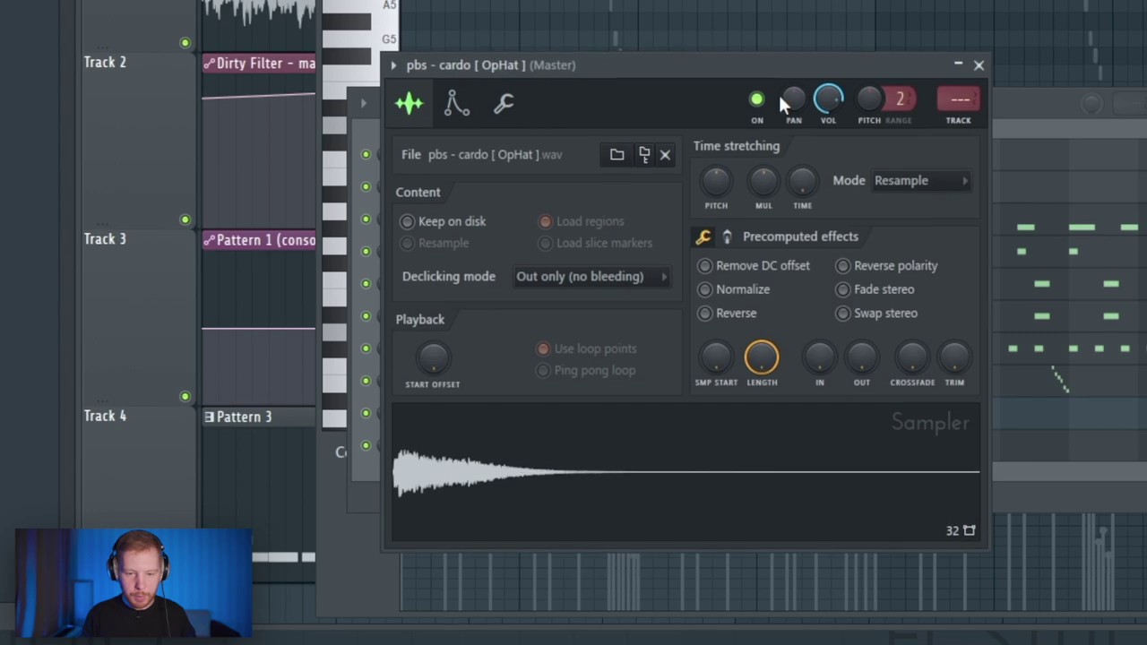
{"action": "left_click", "coordinate": [727, 236]}
{"action": "left_click_drag", "start_coordinate": [721, 275], "coordinate": [723, 265]}
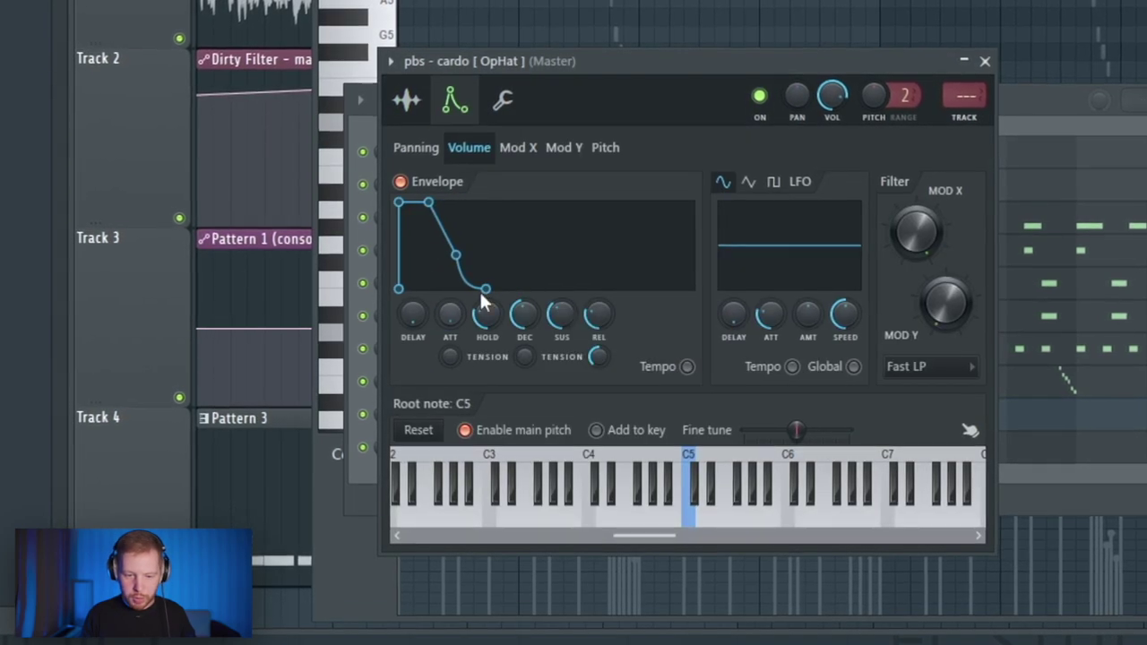
{"action": "left_click_drag", "start_coordinate": [481, 296], "coordinate": [484, 251]}
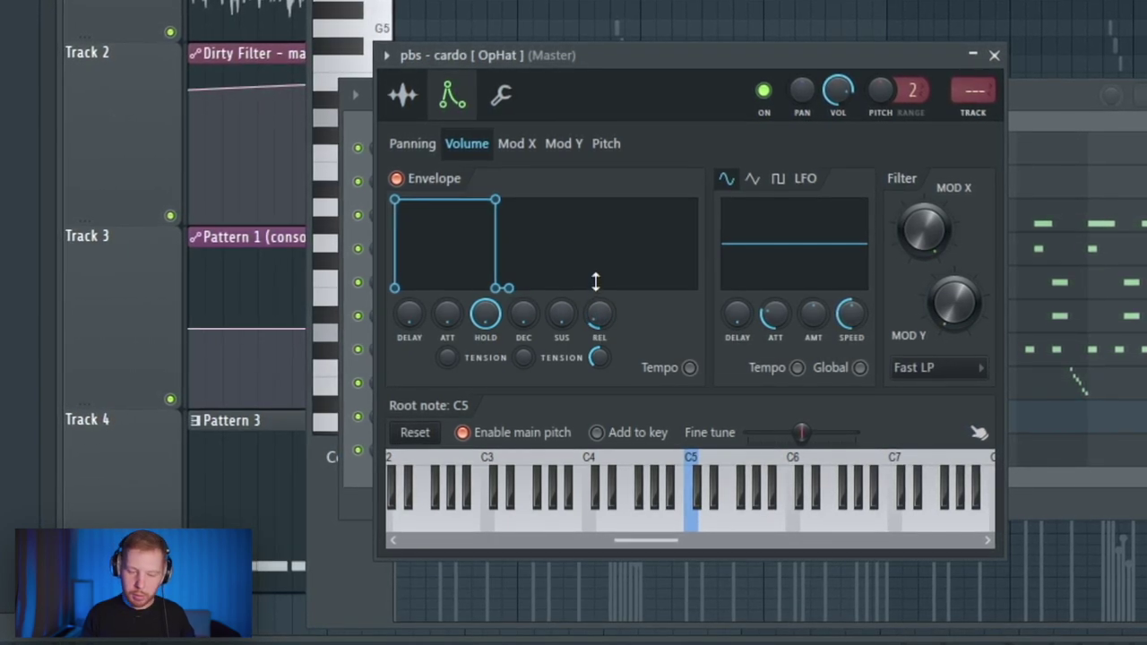
Set the open hat's volume LFO to no attack, 100% amount and a speed setting near its minimum.
{"action": "scroll", "coordinate": [783, 307], "scroll_direction": "down", "scroll_amount": 4}
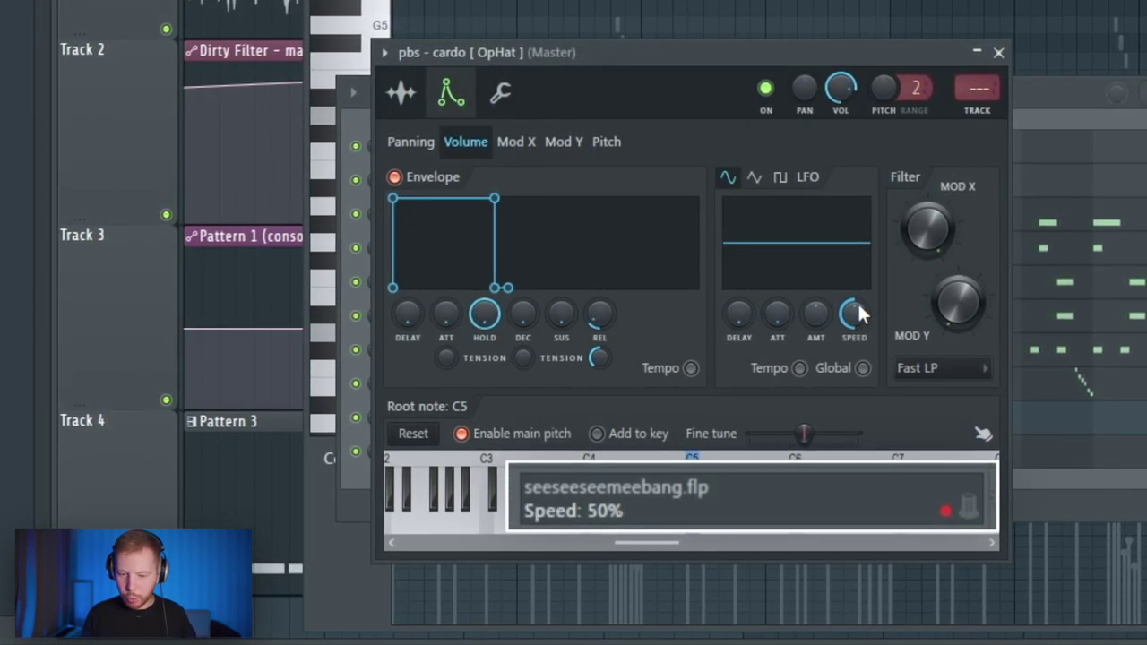
{"action": "scroll", "coordinate": [817, 312], "scroll_direction": "up", "scroll_amount": 10}
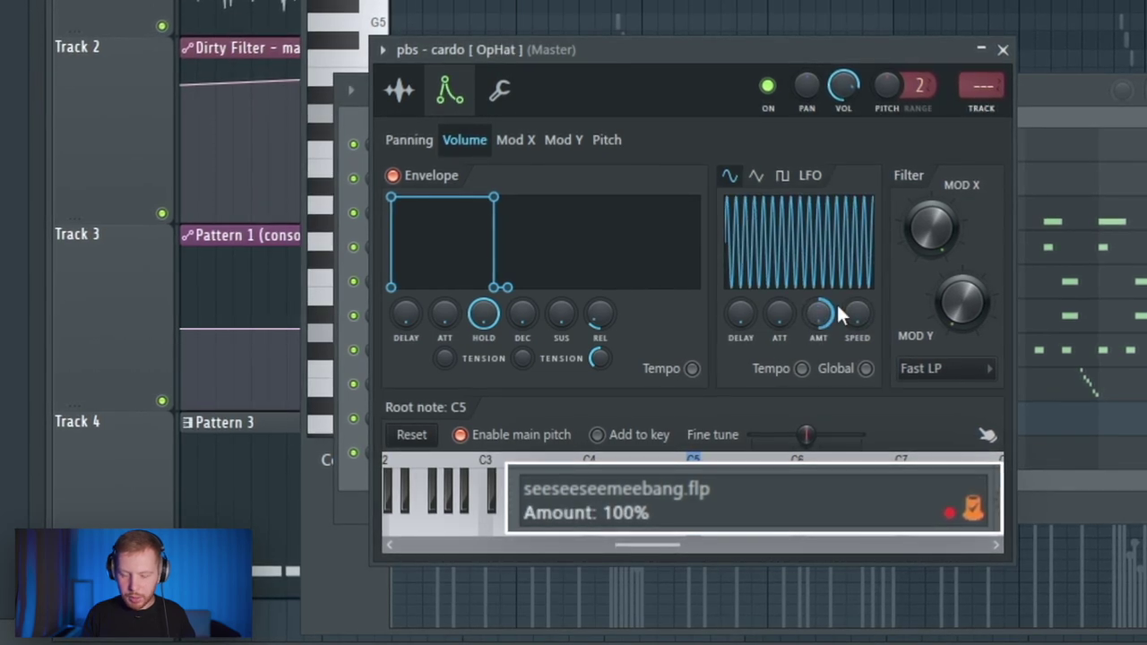
{"action": "left_click_drag", "start_coordinate": [859, 313], "coordinate": [859, 309]}
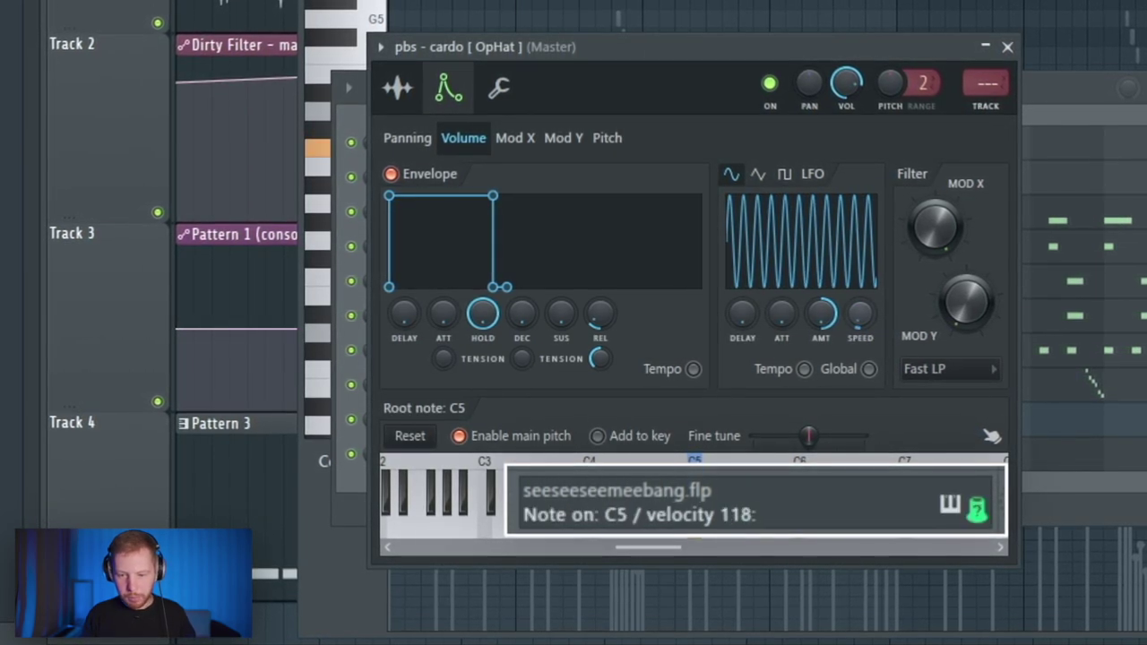
{"action": "key", "text": "F6"}
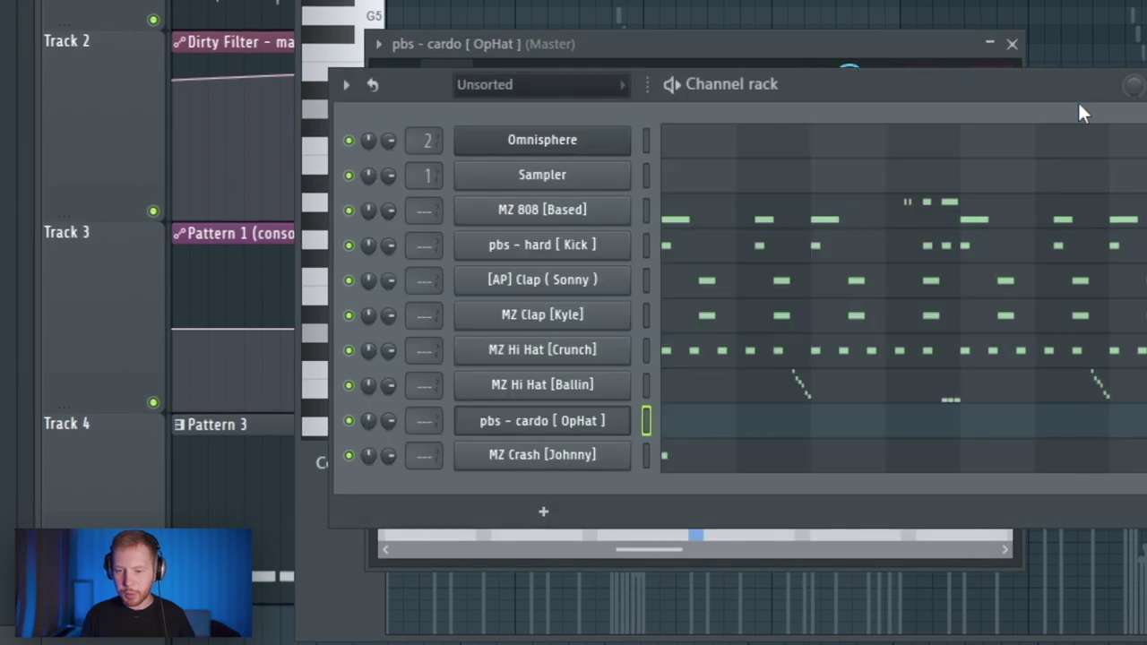
Place C5 notes for pbs - cardo [ OpHat ] under the 808 hits in bars 2 and 4.
{"action": "left_click", "coordinate": [743, 434]}
{"action": "left_click", "coordinate": [688, 424]}
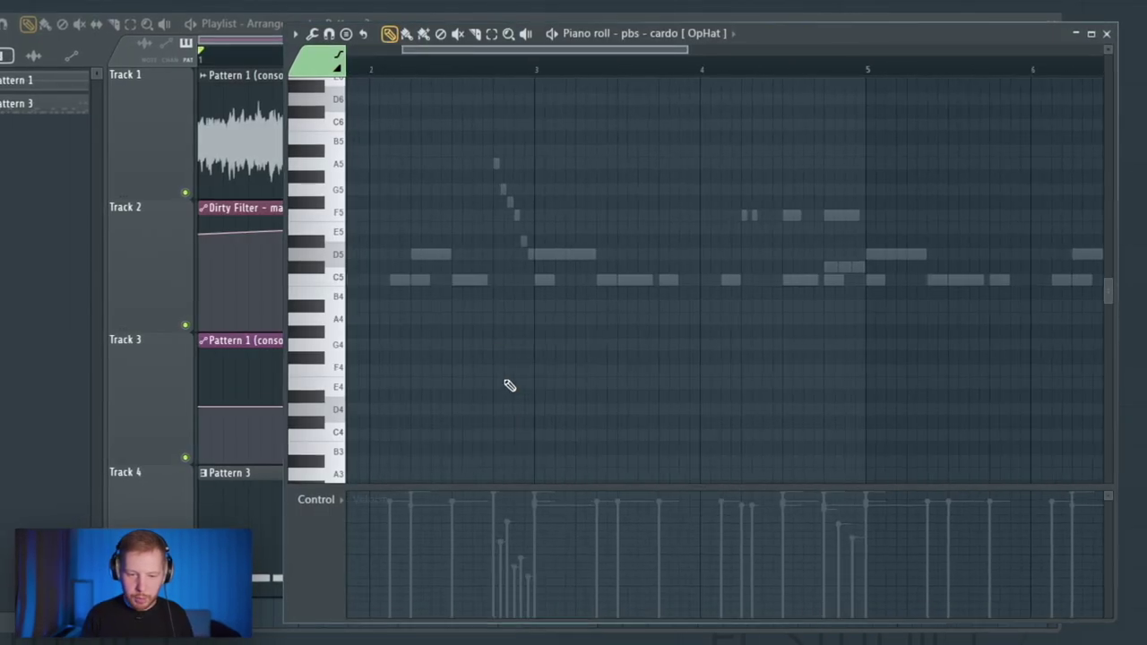
{"action": "scroll", "coordinate": [576, 342], "scroll_direction": "up", "scroll_amount": 1}
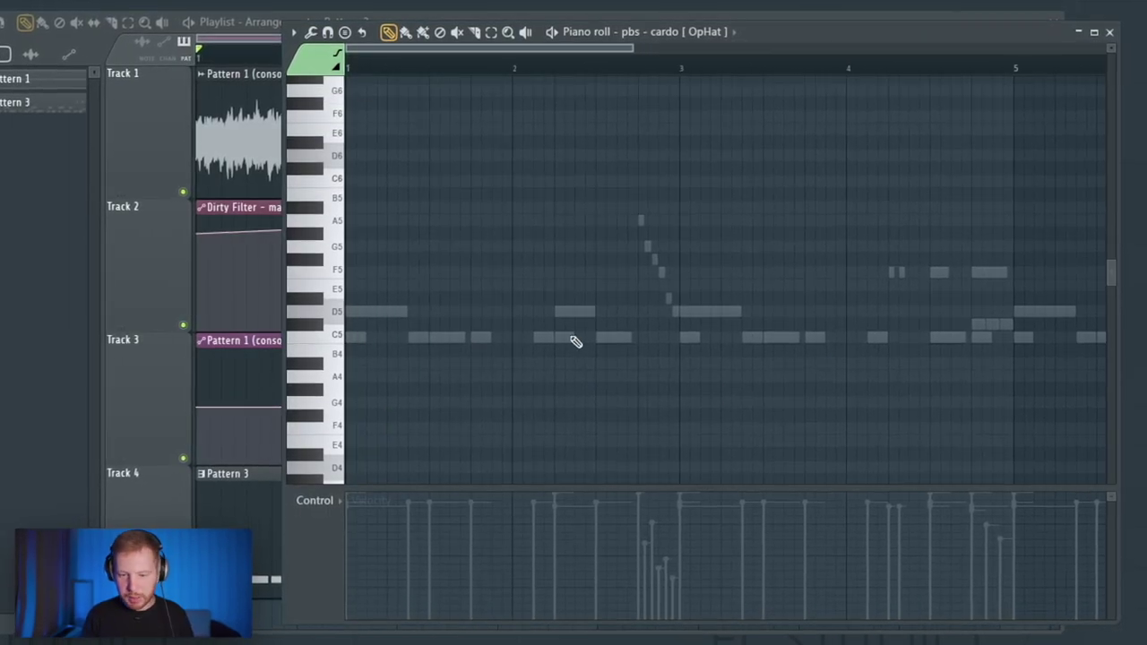
{"action": "left_click", "coordinate": [514, 63]}
{"action": "key", "text": "space"}
{"action": "key", "text": "ctrl+a"}
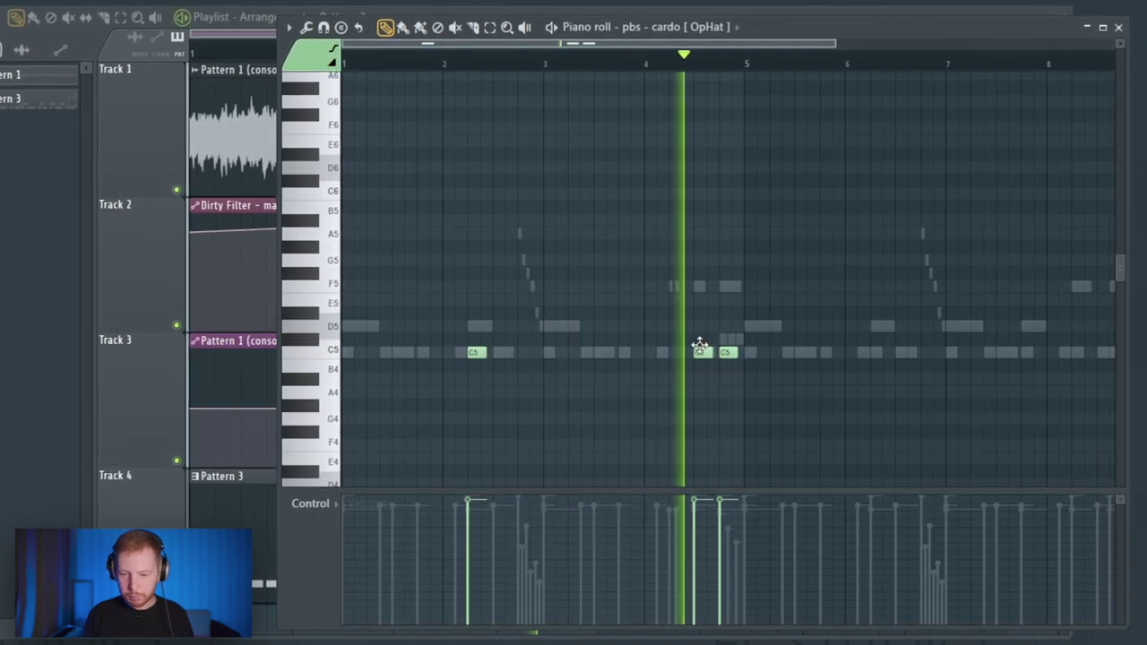
Shorten the first of the two C5 open hat notes in bar 4.
{"action": "left_click_drag", "start_coordinate": [775, 329], "coordinate": [645, 423]}
{"action": "left_click_drag", "start_coordinate": [690, 360], "coordinate": [655, 364]}
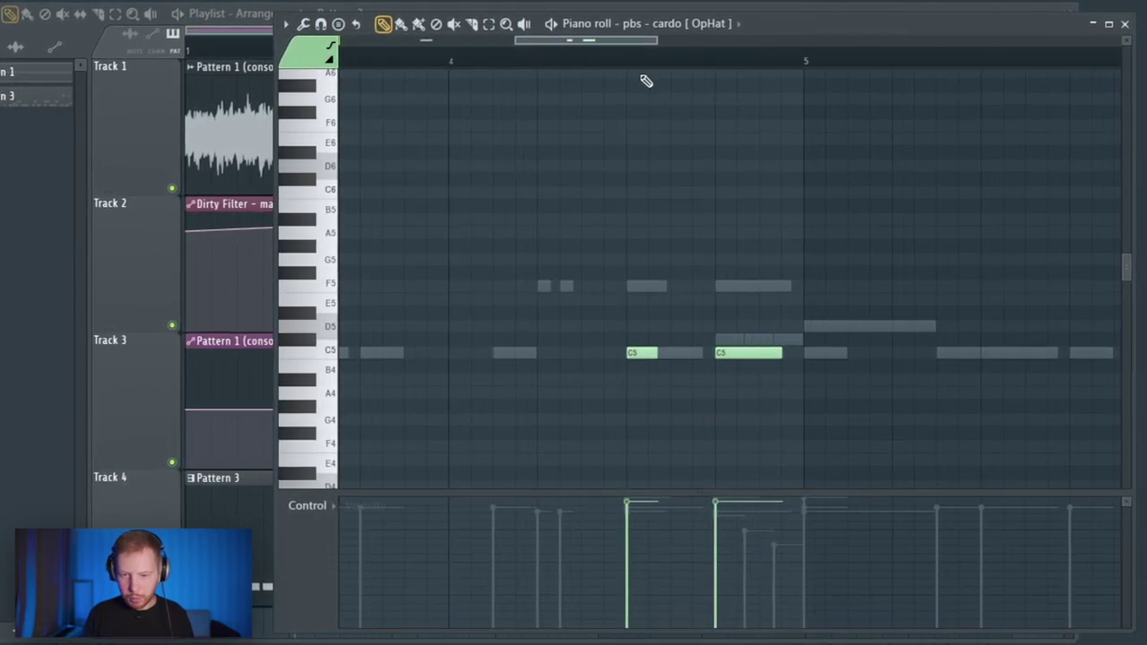
{"action": "key", "text": "space"}
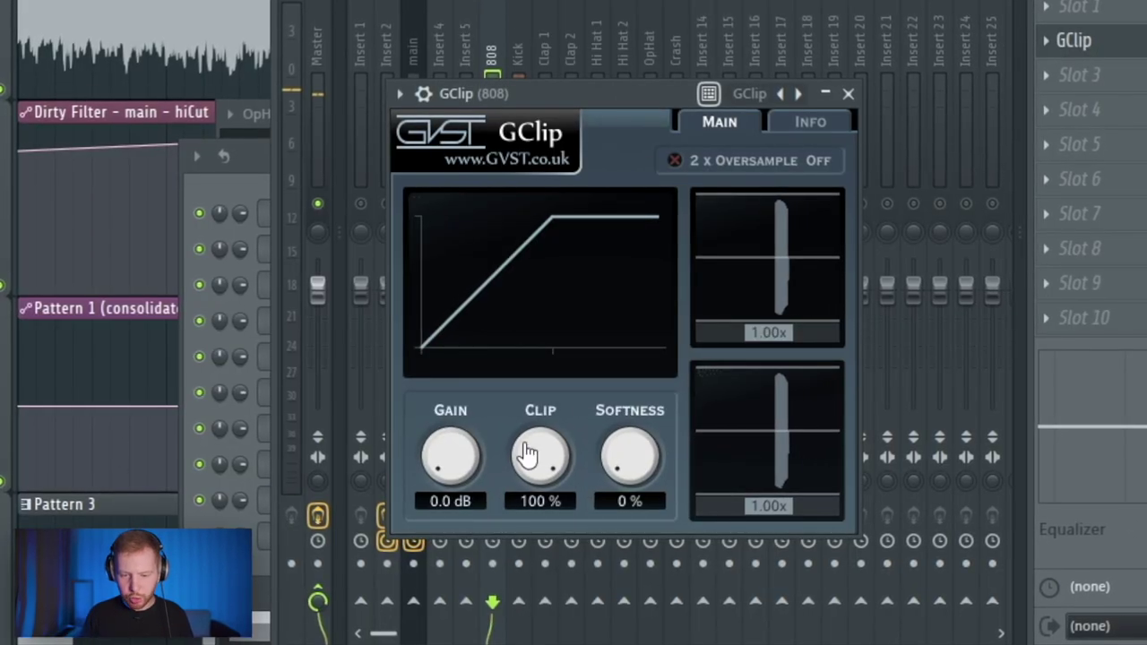
Set GClip on the 808 mixer track to 1.9 dB gain, 86% clip and 10% softness.
{"action": "left_click_drag", "start_coordinate": [527, 455], "coordinate": [524, 479]}
{"action": "left_click_drag", "start_coordinate": [657, 469], "coordinate": [657, 450]}
{"action": "left_click_drag", "start_coordinate": [455, 480], "coordinate": [451, 456]}
{"action": "left_click_drag", "start_coordinate": [616, 90], "coordinate": [717, 90]}
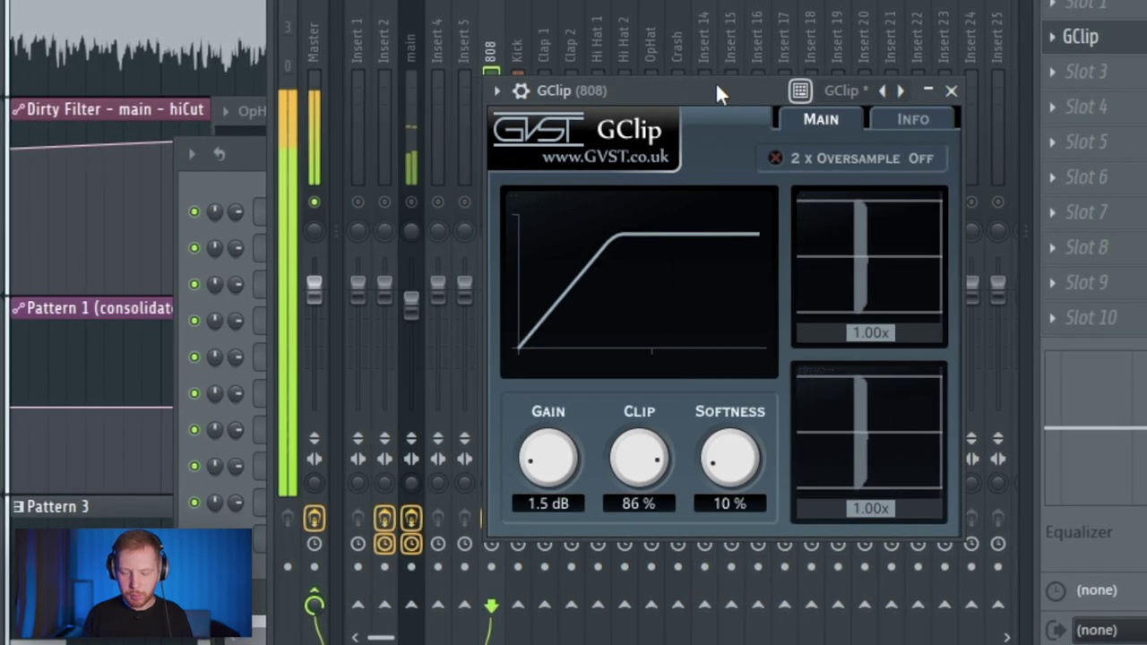
{"action": "left_click_drag", "start_coordinate": [558, 452], "coordinate": [560, 444]}
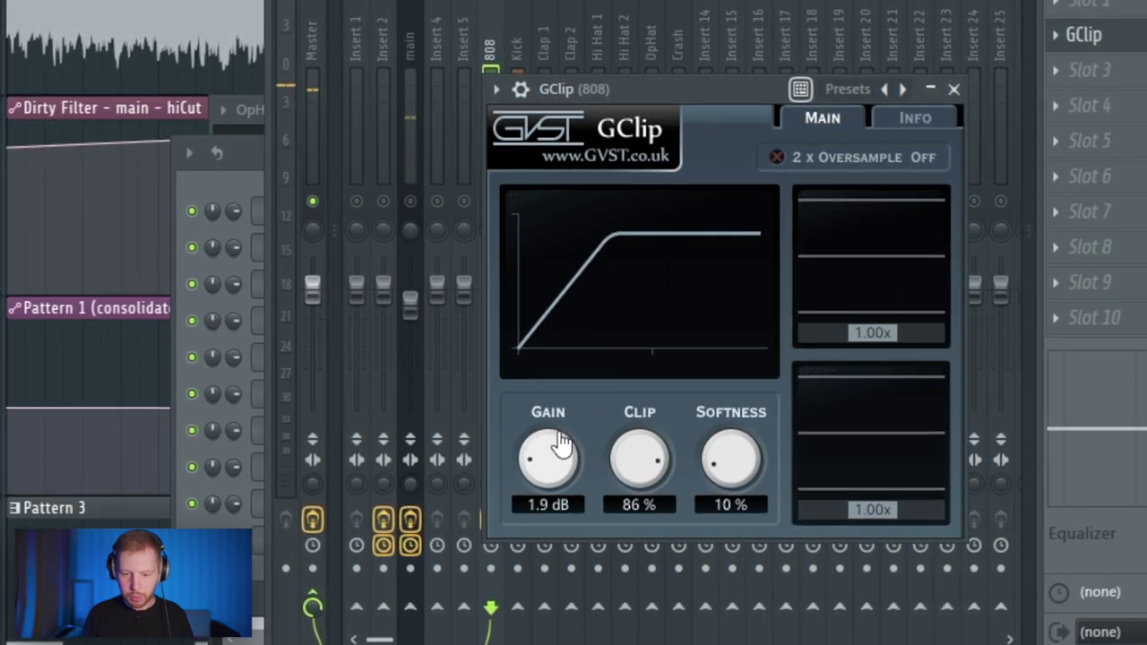
{"action": "left_click_drag", "start_coordinate": [747, 86], "coordinate": [767, 86]}
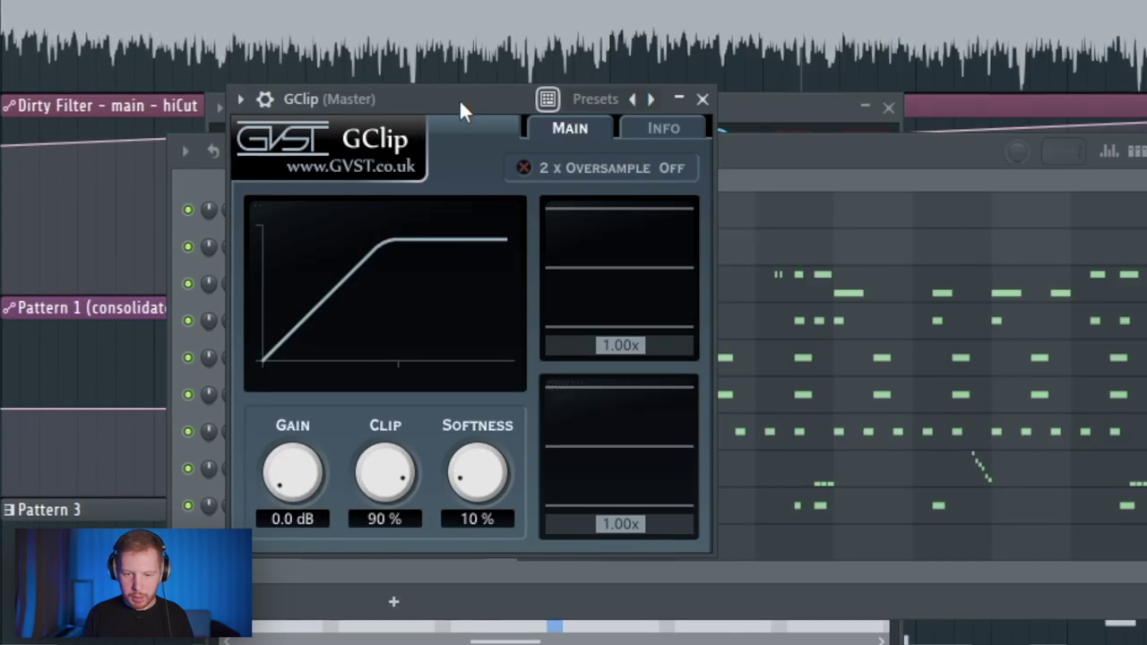
Raise the gain of GClip on the Master track to 0.5 dB and fine-tune its clip level.
{"action": "left_click_drag", "start_coordinate": [460, 105], "coordinate": [728, 99]}
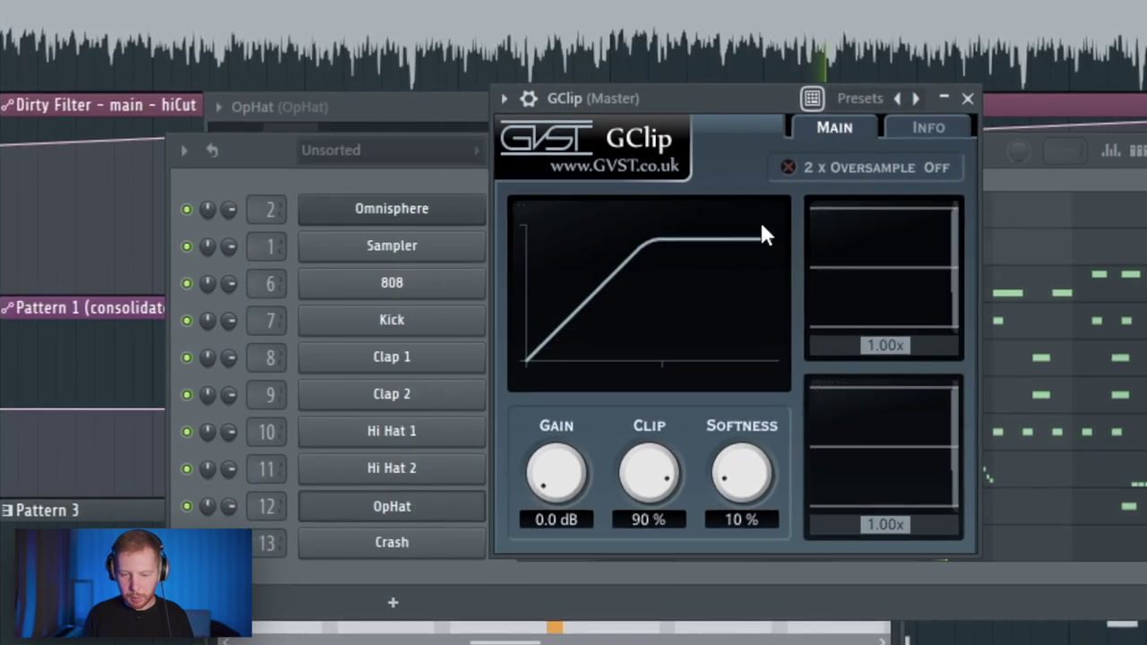
{"action": "left_click_drag", "start_coordinate": [568, 511], "coordinate": [565, 484]}
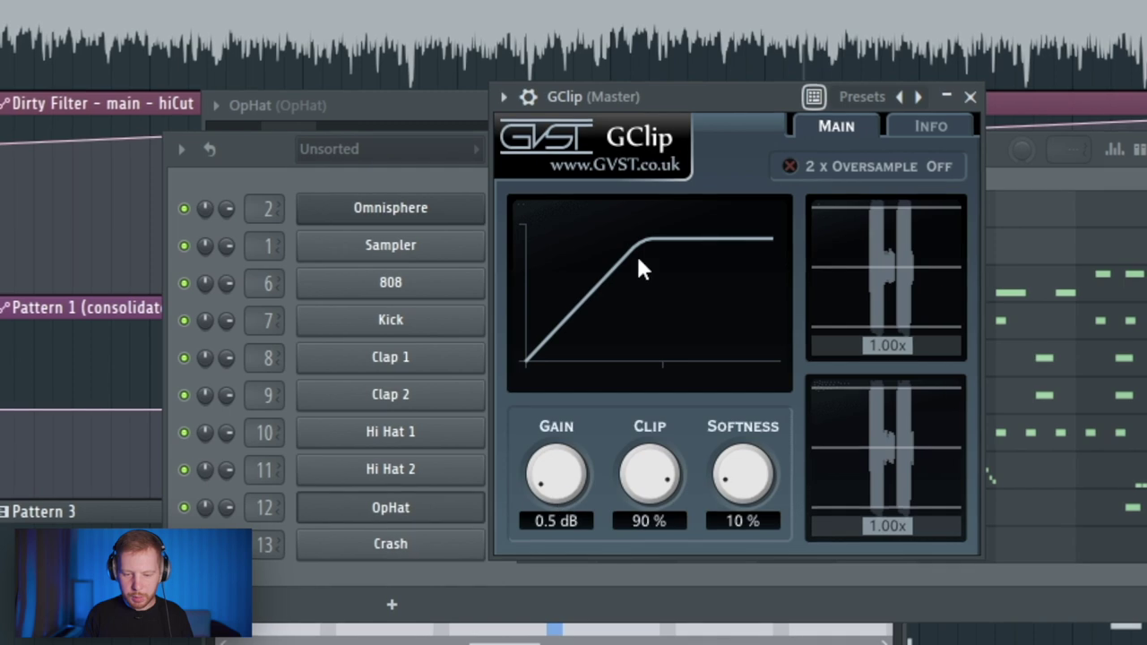
{"action": "left_click_drag", "start_coordinate": [655, 477], "coordinate": [657, 495]}
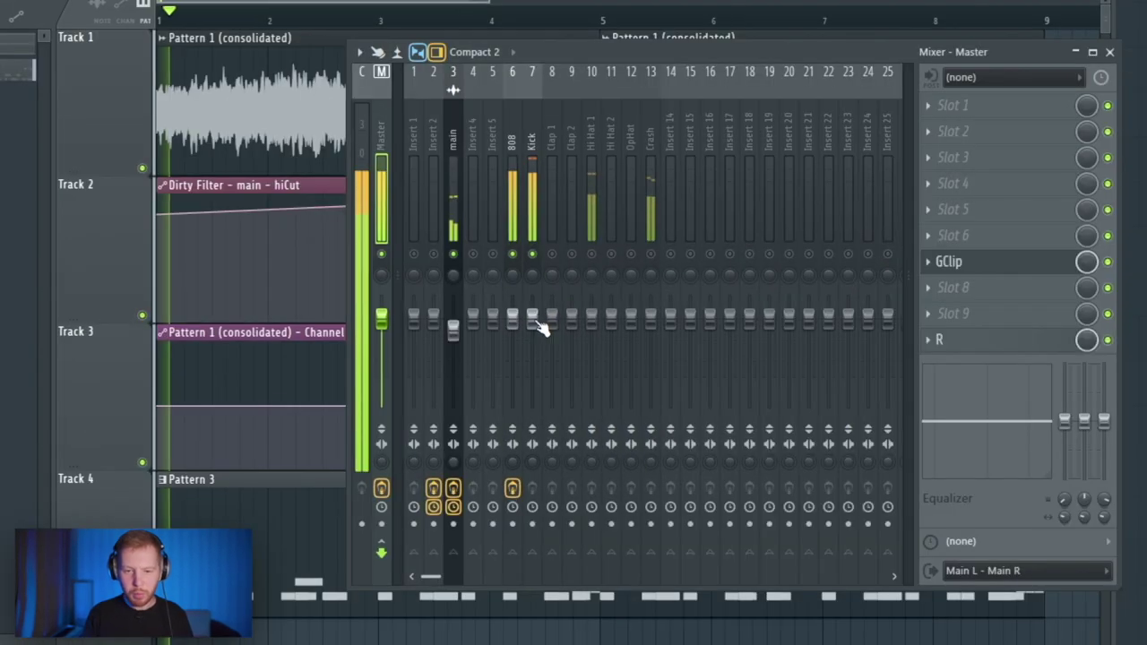
Lower the Kick mixer track's volume slightly.
{"action": "left_click", "coordinate": [537, 326]}
{"action": "key", "text": "space"}
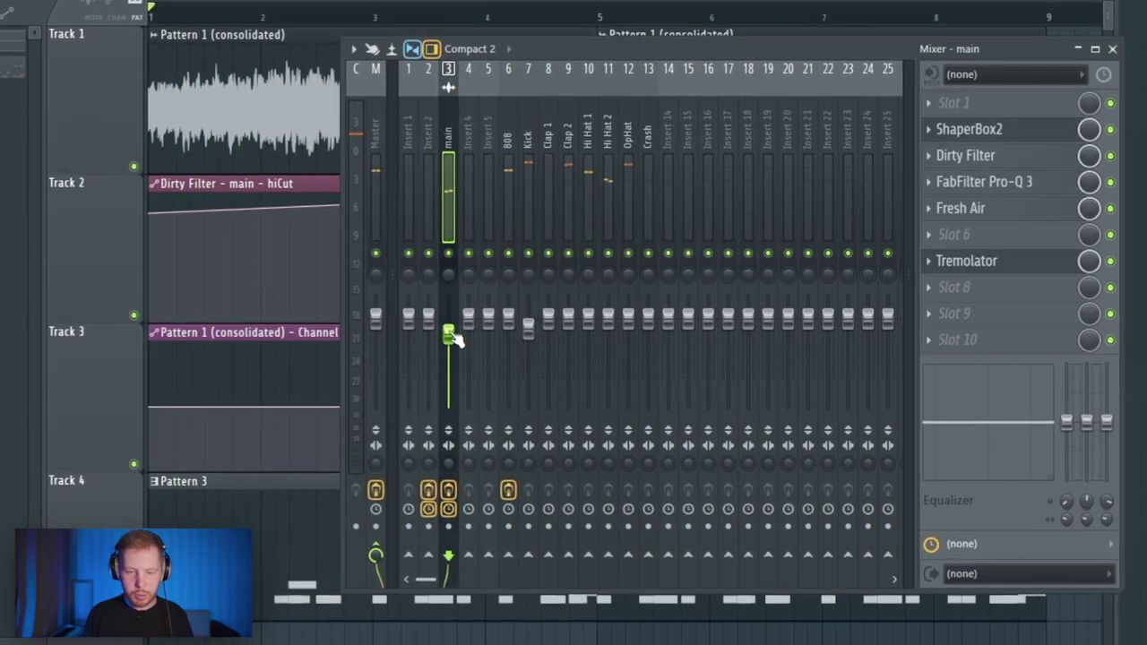
{"action": "key", "text": "space"}
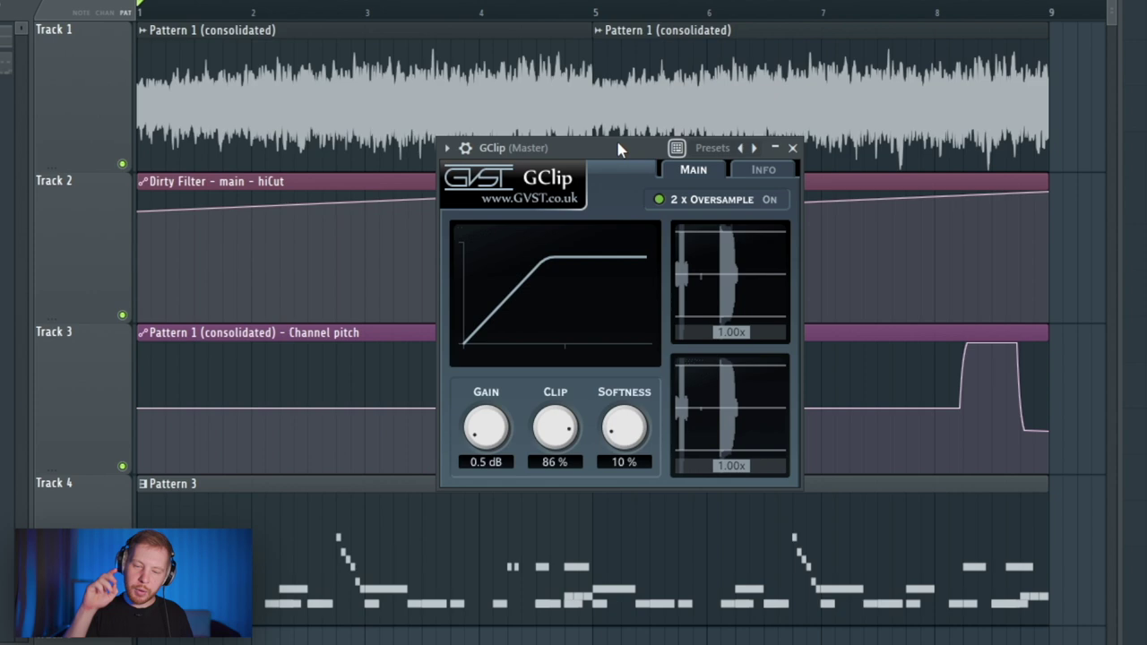
{"action": "left_click_drag", "start_coordinate": [617, 144], "coordinate": [633, 137]}
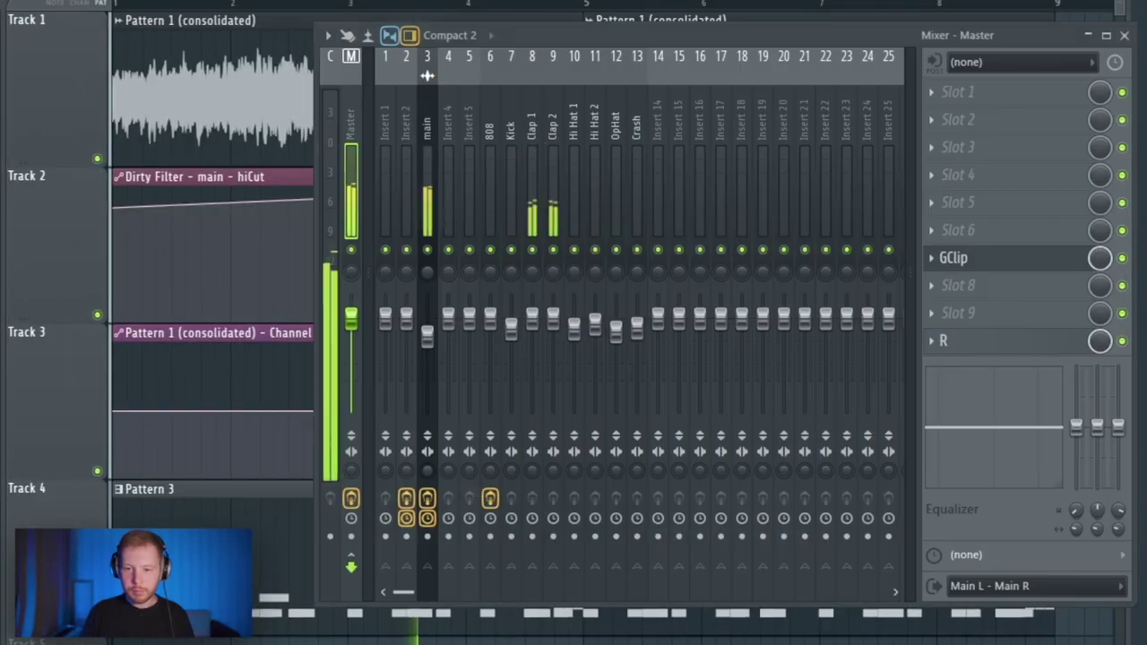
Route mixer tracks Clap 1 through Crash to Insert 14 and load ValhallaVintageVerb on Insert 14.
{"action": "left_click", "coordinate": [635, 154], "text": "ctrl"}
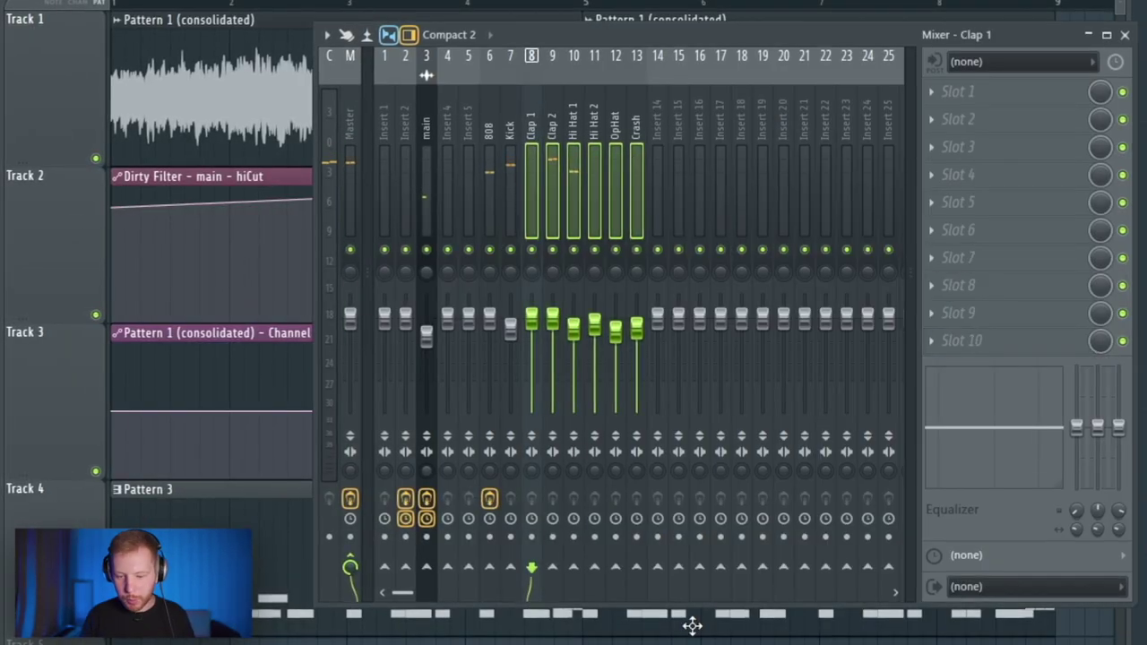
{"action": "right_click", "coordinate": [679, 567]}
{"action": "left_click", "coordinate": [717, 595]}
{"action": "left_click", "coordinate": [656, 112]}
{"action": "left_click", "coordinate": [1031, 273]}
{"action": "mouse_move", "coordinate": [1044, 283]}
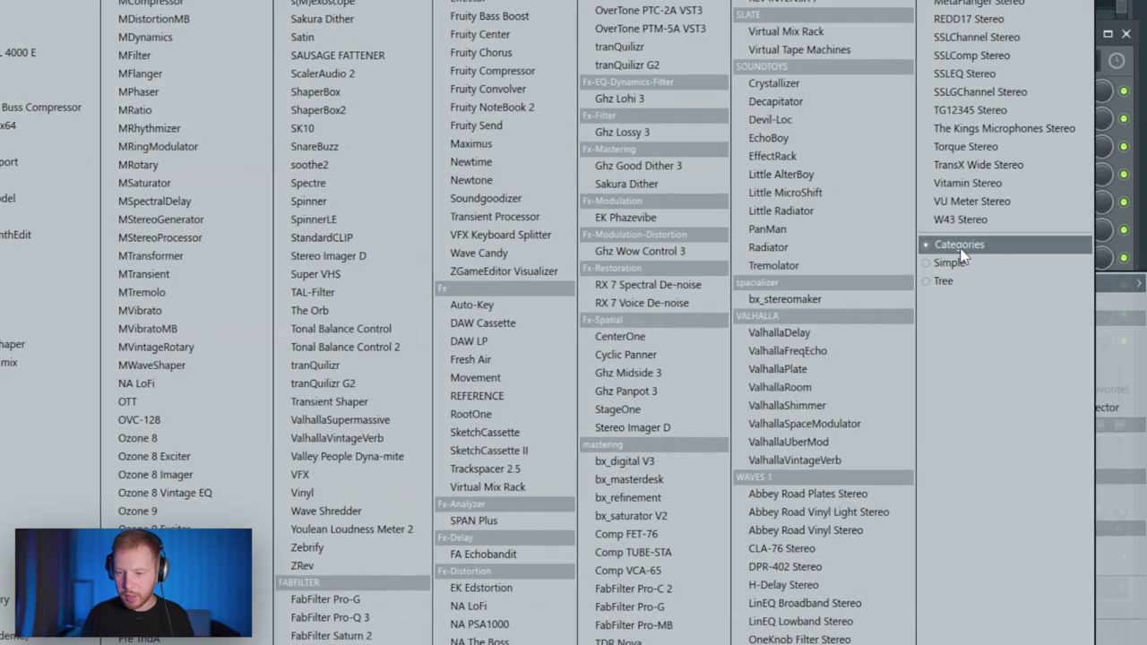
{"action": "left_click", "coordinate": [833, 457]}
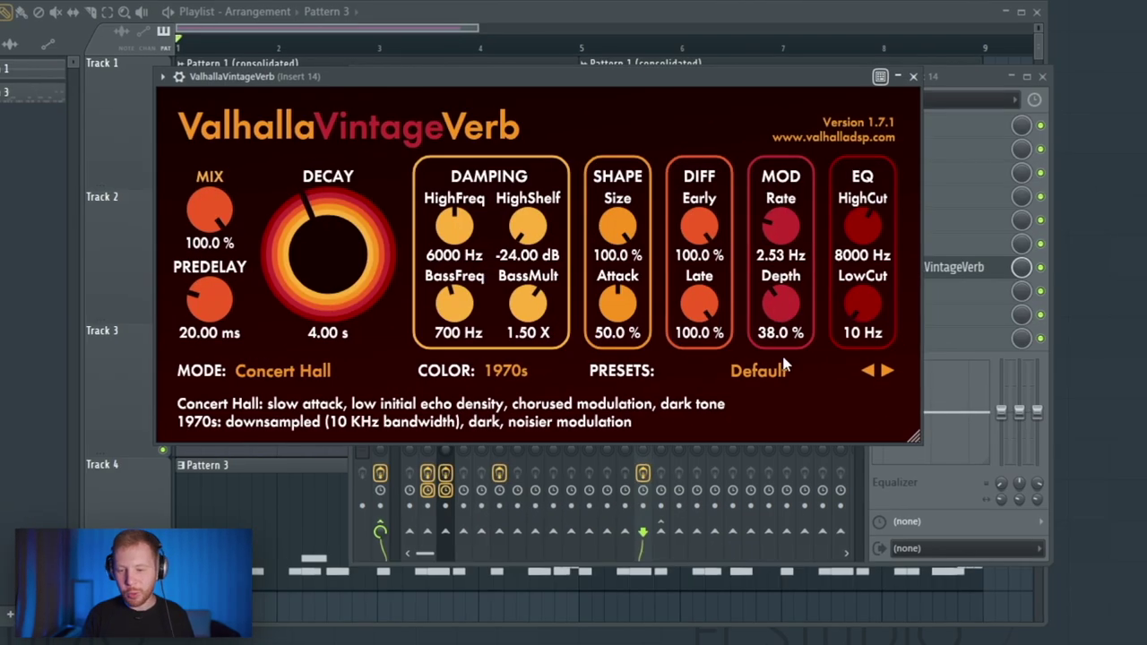
Load the Tiled Room preset in ValhallaVintageVerb and set its LowCut to 280 Hz.
{"action": "left_click", "coordinate": [581, 438]}
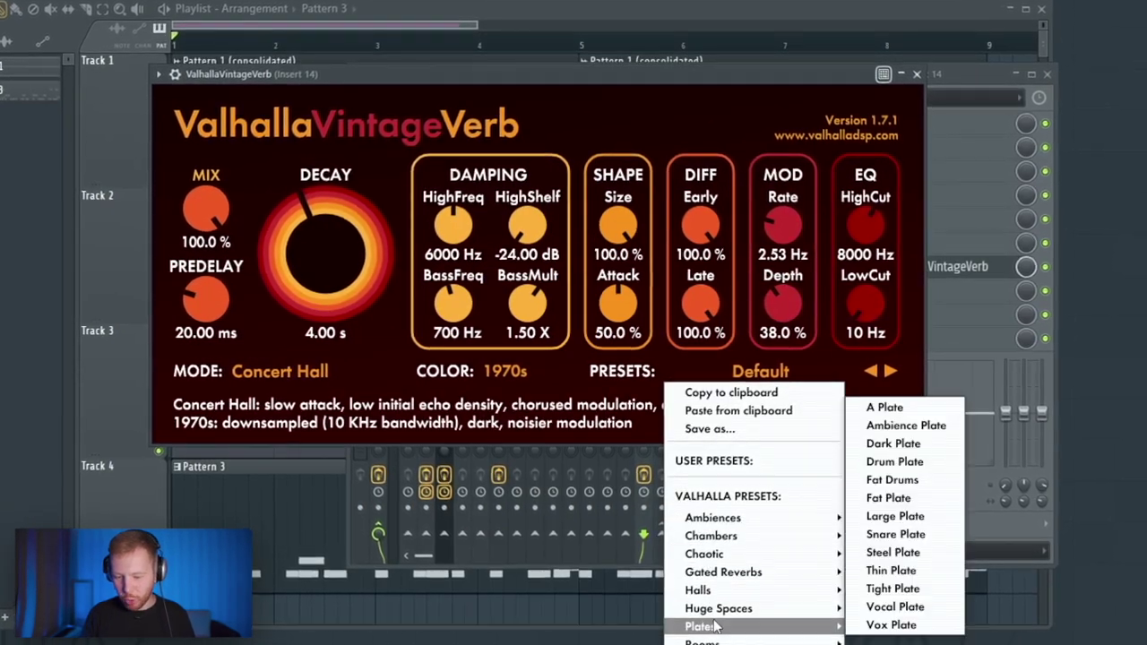
{"action": "mouse_move", "coordinate": [703, 641]}
{"action": "left_click", "coordinate": [864, 620]}
{"action": "left_click_drag", "start_coordinate": [865, 306], "coordinate": [863, 280]}
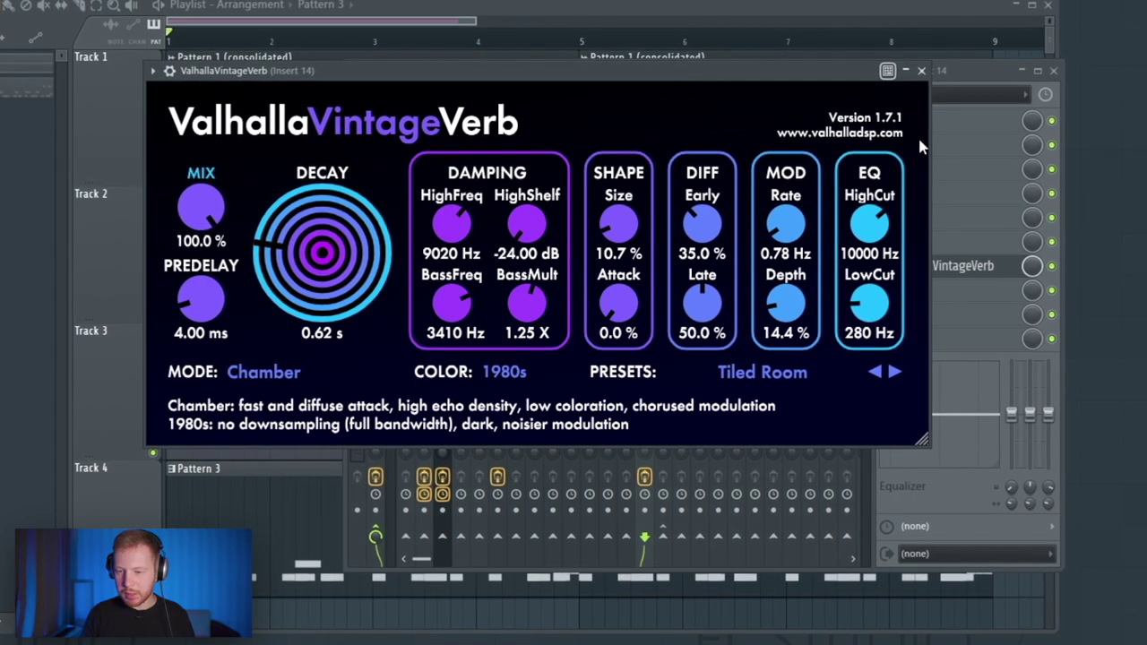
{"action": "left_click", "coordinate": [920, 71]}
Route the clap, hat and crash tracks to Insert 15 and load FabFilter Saturn 2 on it.
{"action": "right_click", "coordinate": [674, 540]}
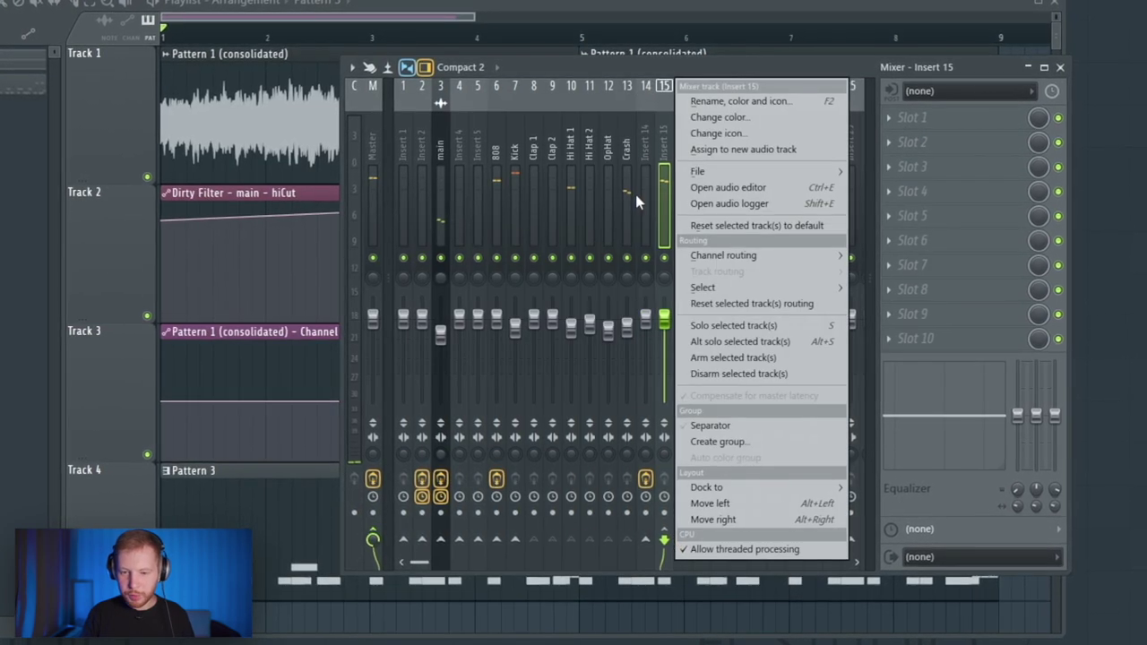
{"action": "left_click", "coordinate": [644, 133]}
{"action": "left_click", "coordinate": [888, 192]}
{"action": "mouse_move", "coordinate": [910, 215]}
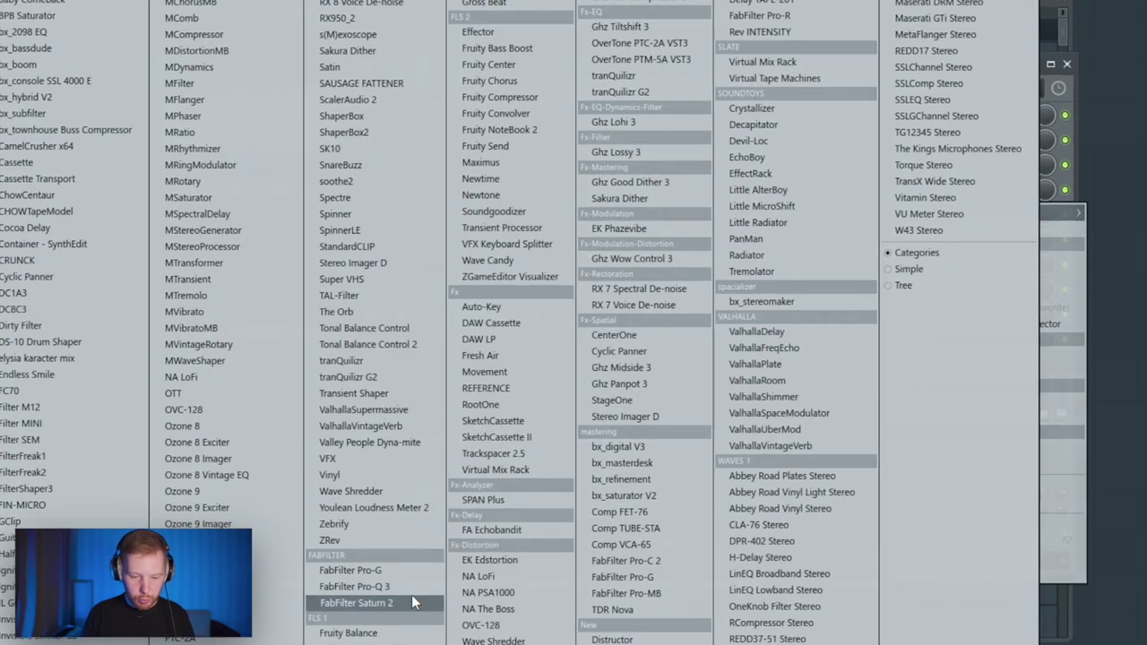
{"action": "left_click", "coordinate": [375, 603]}
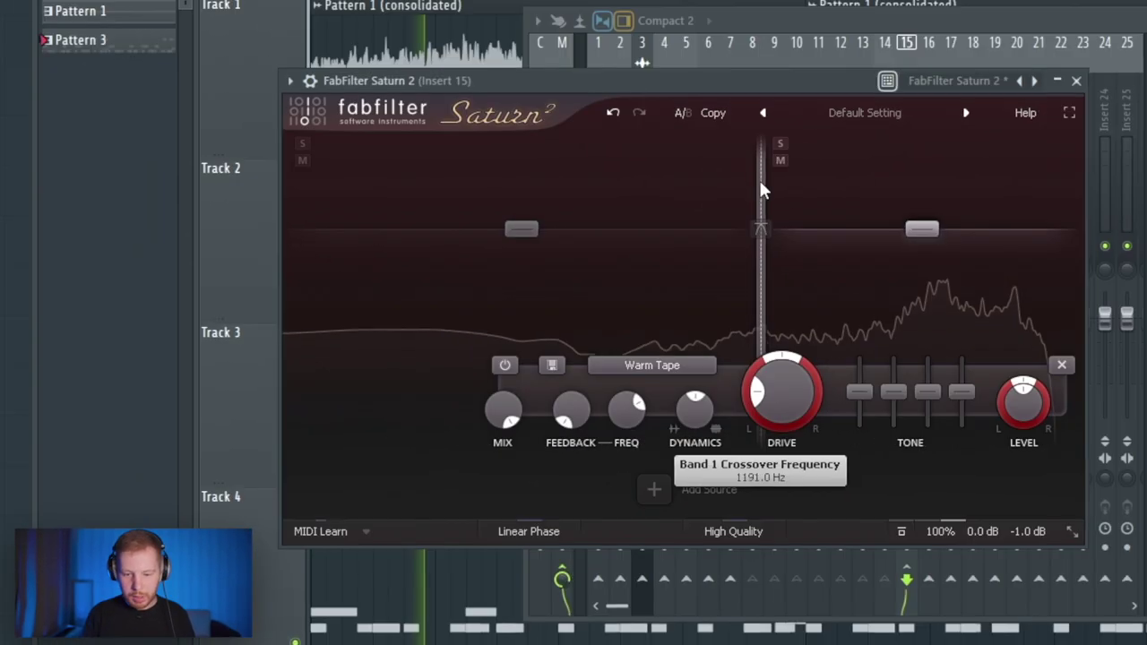
Raise Saturn 2's band crossover frequency, then switch the upper band to Clean Tube with more drive.
{"action": "left_click_drag", "start_coordinate": [759, 180], "coordinate": [785, 183]}
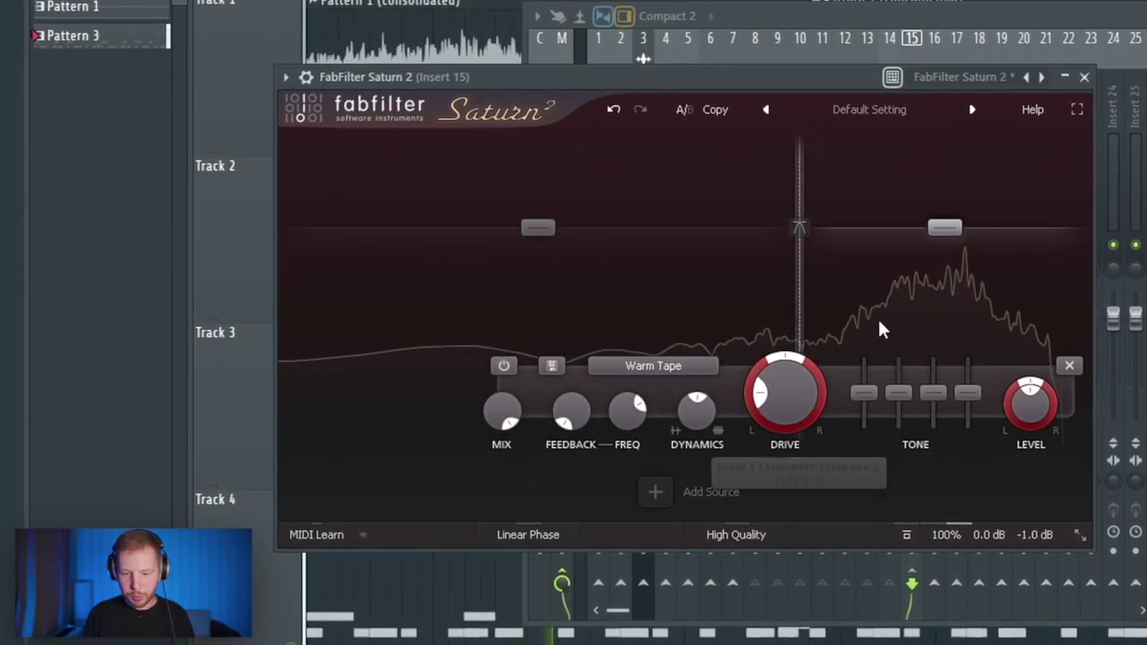
{"action": "left_click", "coordinate": [654, 366]}
{"action": "mouse_move", "coordinate": [728, 391]}
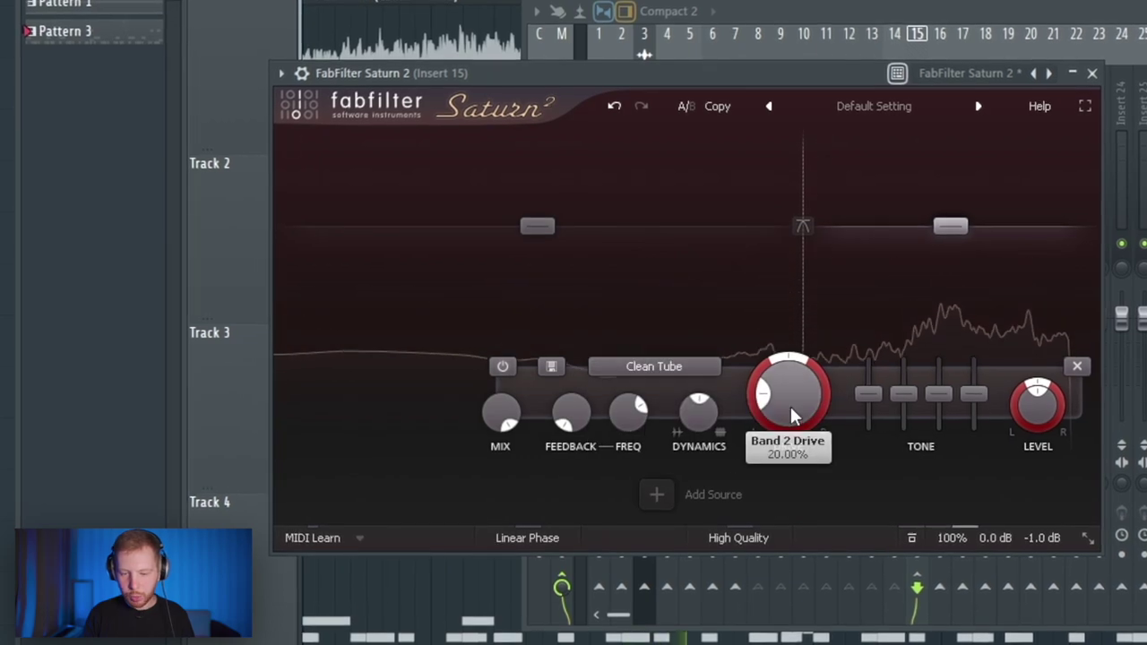
{"action": "left_click_drag", "start_coordinate": [790, 407], "coordinate": [806, 252]}
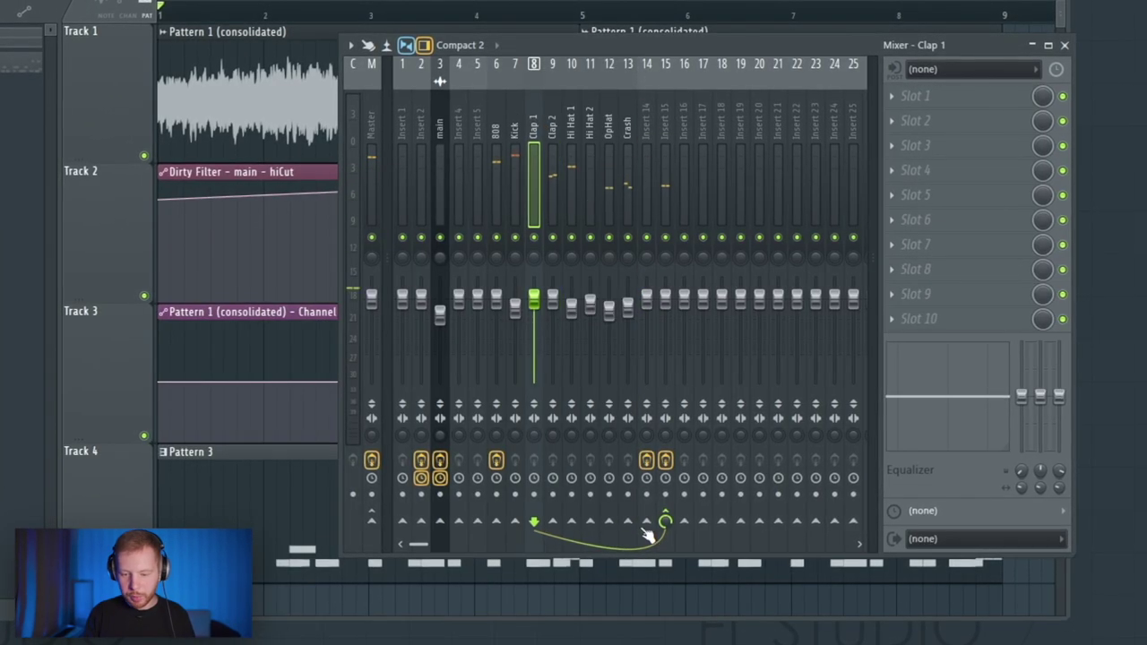
Send the clap and hi-hat mixer tracks to the reverb on Insert 14 and lower Insert 14's volume.
{"action": "key", "text": "space"}
{"action": "left_click", "coordinate": [554, 130]}
{"action": "left_click", "coordinate": [647, 521]}
{"action": "left_click", "coordinate": [571, 129]}
{"action": "left_click", "coordinate": [647, 522]}
{"action": "left_click", "coordinate": [591, 129]}
{"action": "left_click", "coordinate": [647, 522]}
{"action": "left_click", "coordinate": [610, 129]}
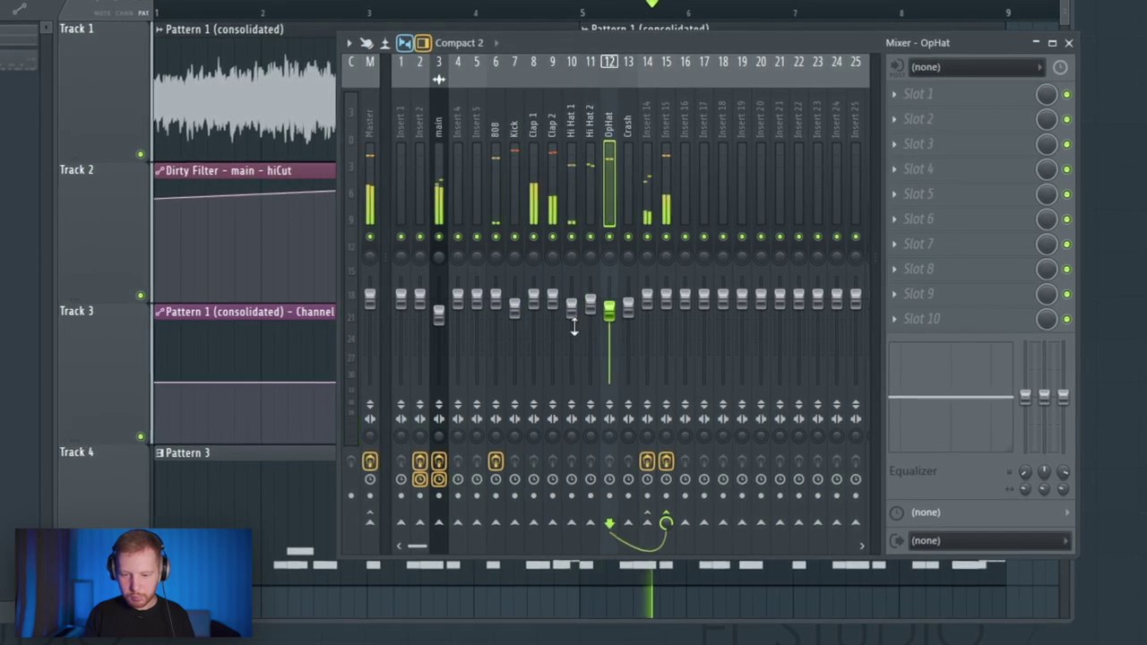
{"action": "left_click_drag", "start_coordinate": [648, 298], "coordinate": [648, 339]}
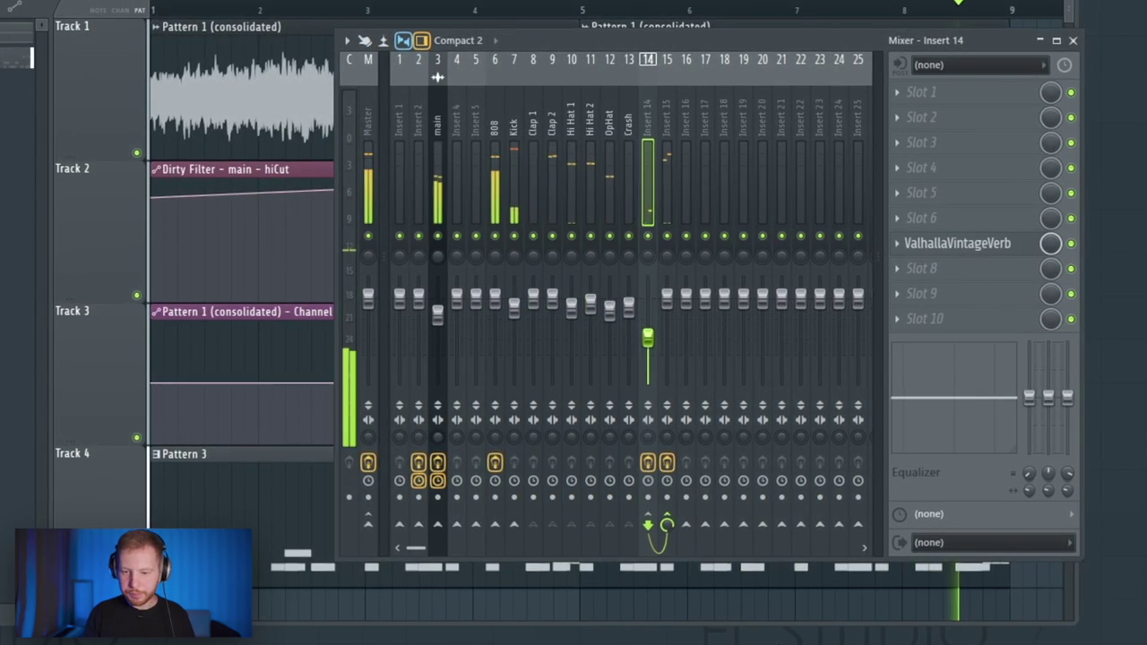
Load Ozone 8 Imager on Insert 15 and move its highest crossover to 12.6 kHz.
{"action": "left_click", "coordinate": [922, 194]}
{"action": "mouse_move", "coordinate": [939, 215]}
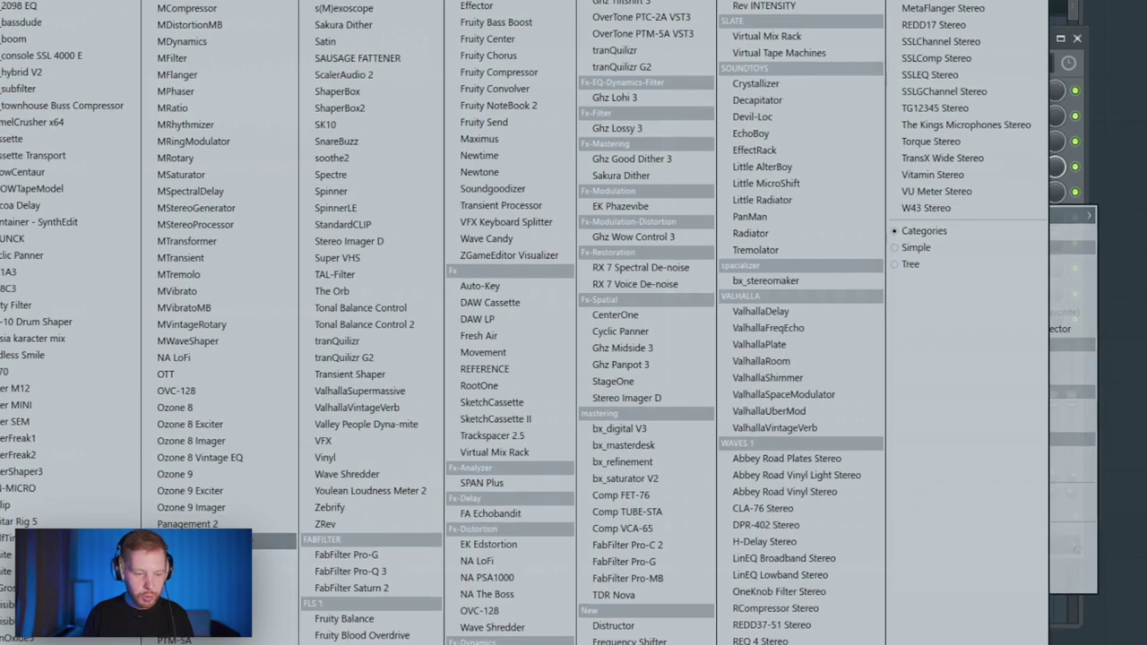
{"action": "left_click", "coordinate": [233, 440]}
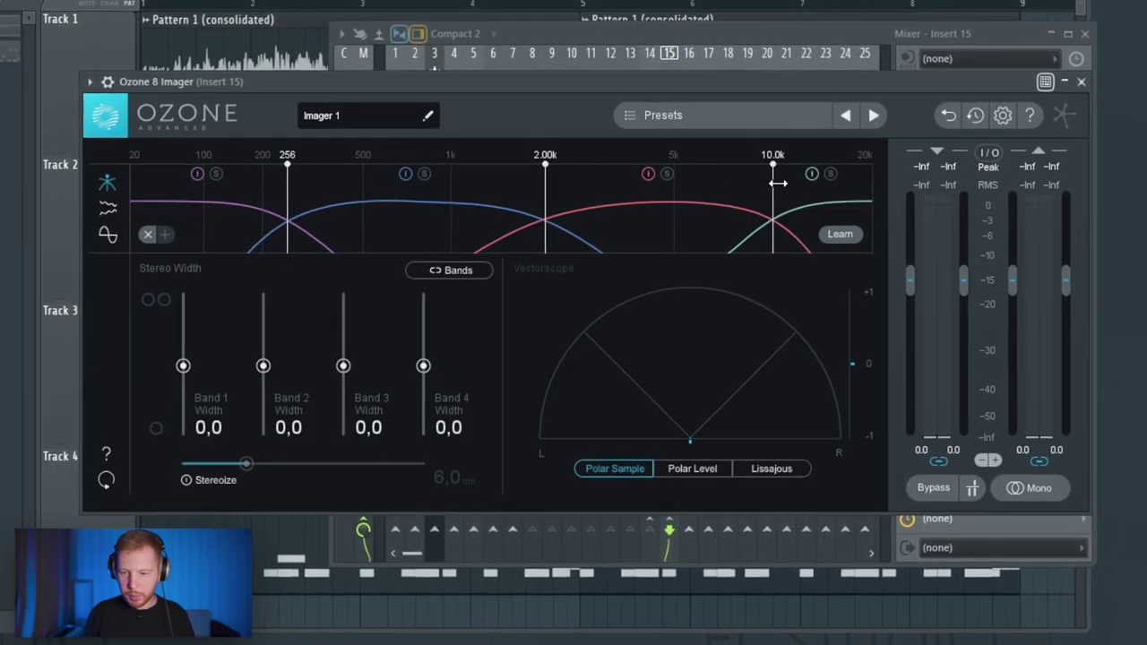
{"action": "left_click_drag", "start_coordinate": [778, 183], "coordinate": [807, 183]}
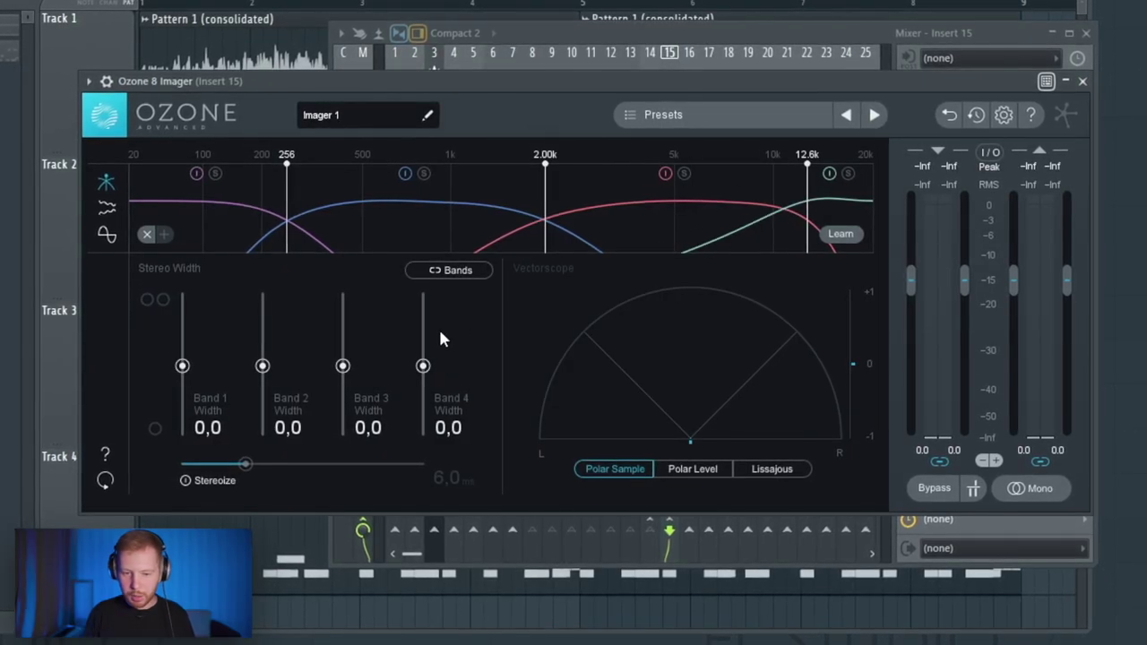
Turn on Stereoize in the Imager, with Band 3 width at 38 and Band 2 slightly wider.
{"action": "key", "text": "space"}
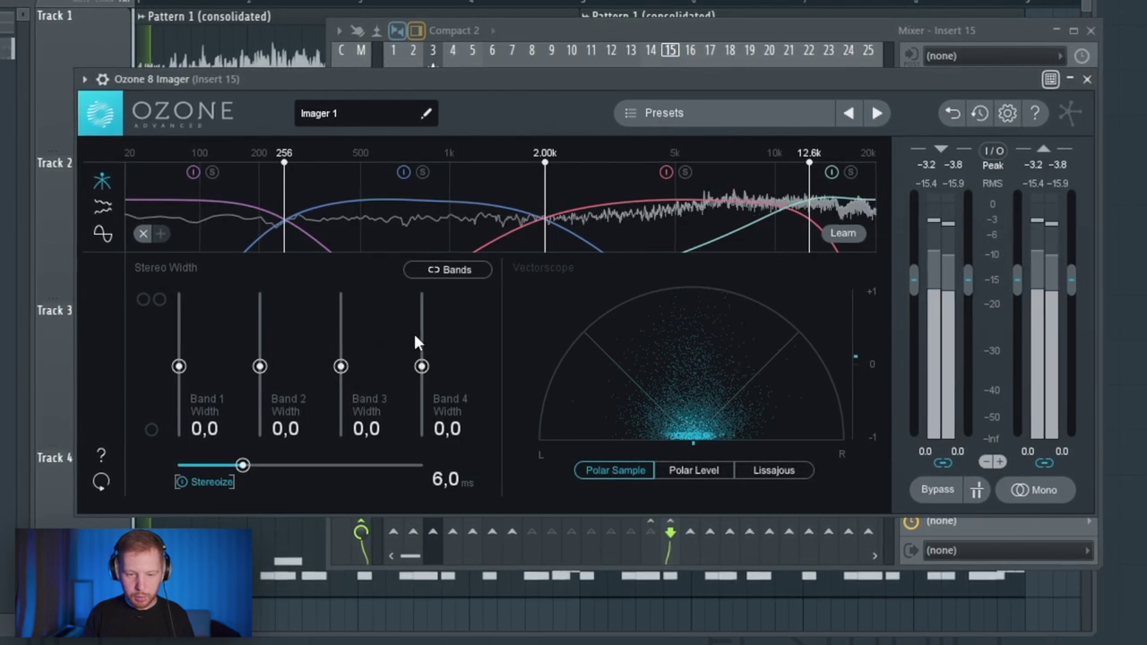
{"action": "left_click_drag", "start_coordinate": [340, 366], "coordinate": [352, 342]}
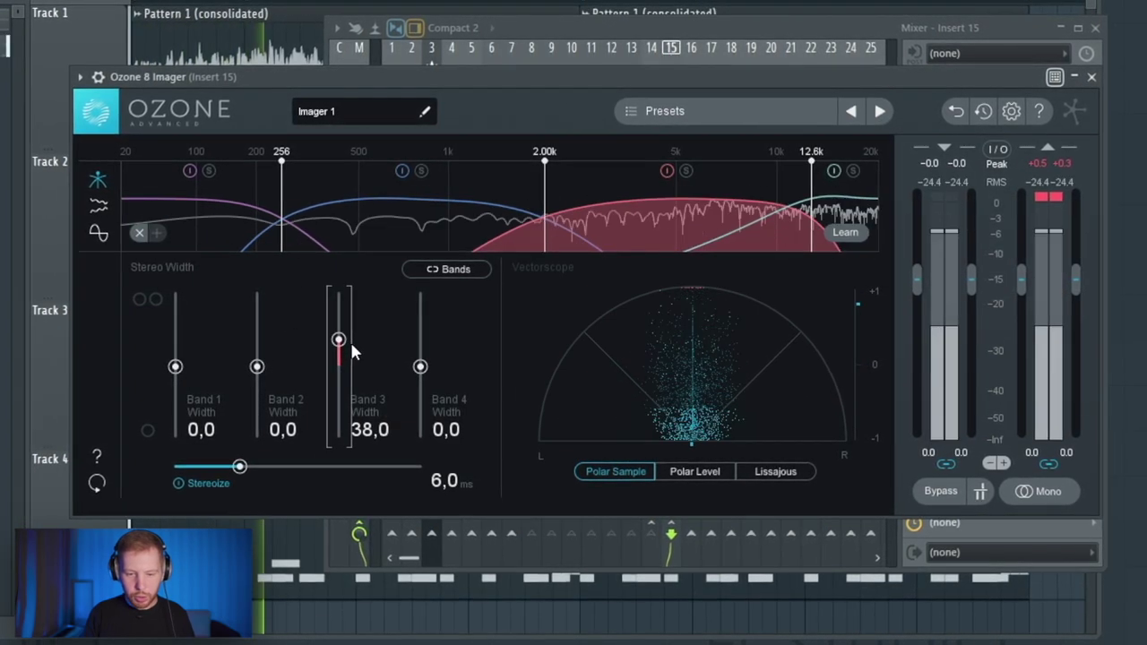
{"action": "left_click_drag", "start_coordinate": [257, 366], "coordinate": [256, 357]}
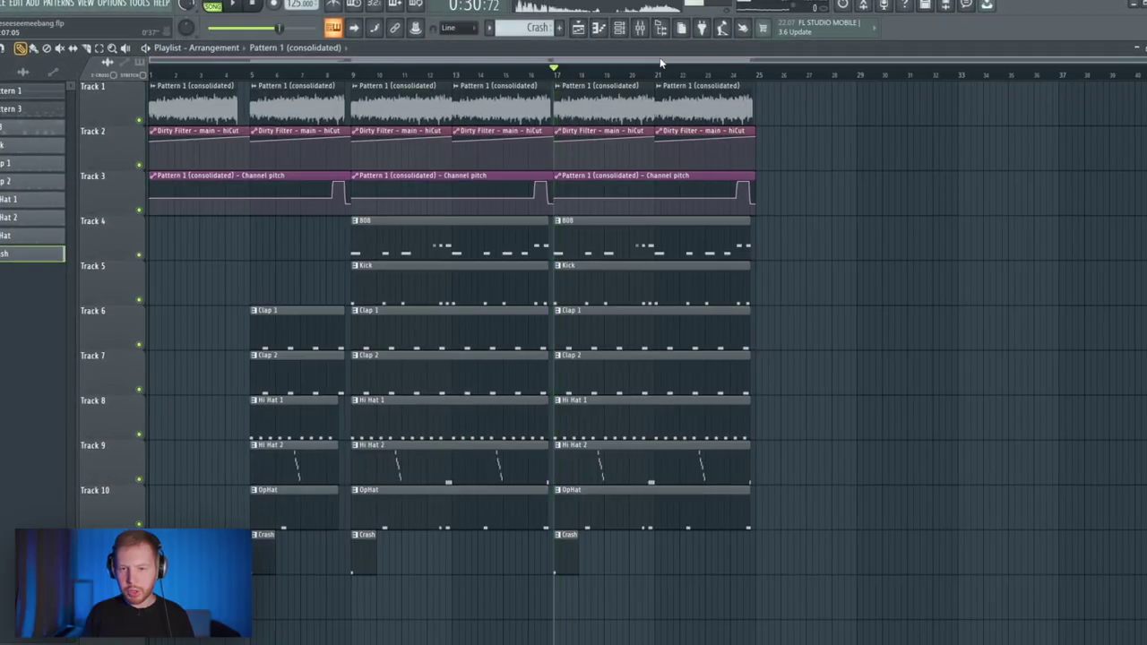
Load HalfTime on the main mixer track and set its loop length to 1/4.
{"action": "left_click", "coordinate": [642, 27]}
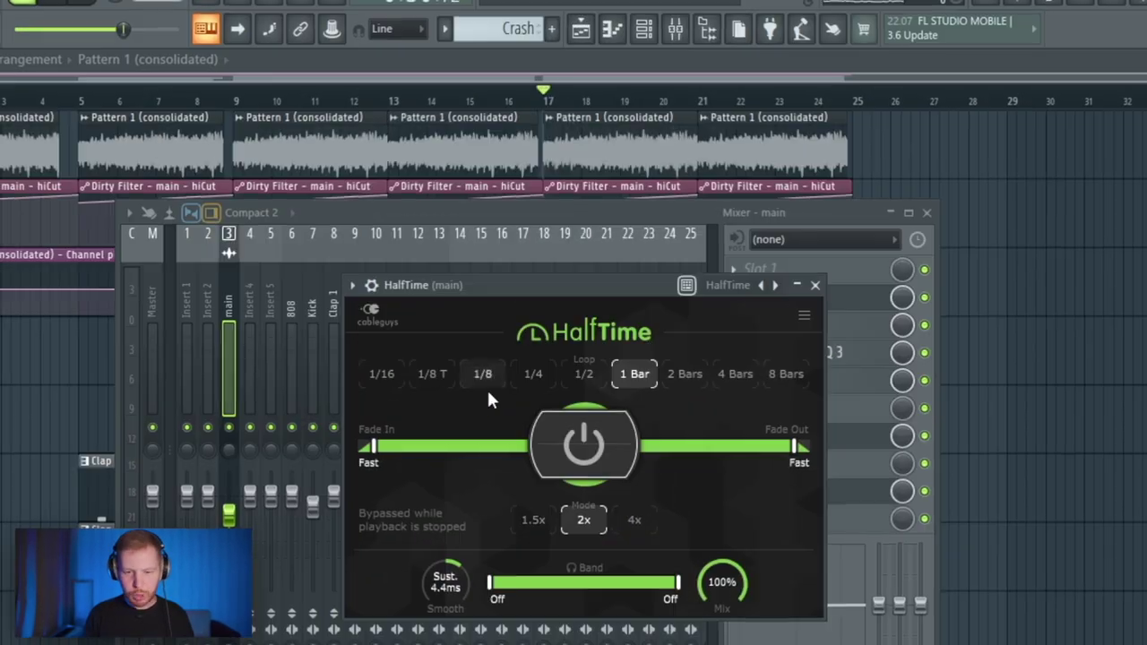
{"action": "left_click", "coordinate": [483, 372]}
{"action": "left_click", "coordinate": [538, 373]}
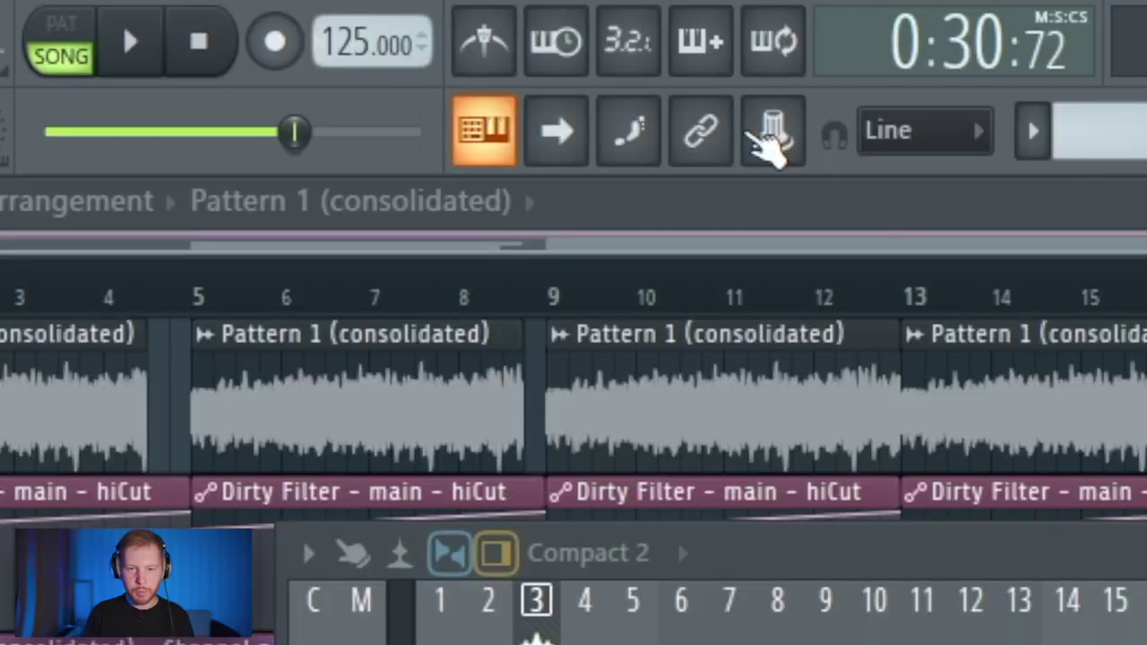
Create an automation clip for HalfTime's mix and shape it to be on only from bar 17 to 25.
{"action": "right_click", "coordinate": [265, 79]}
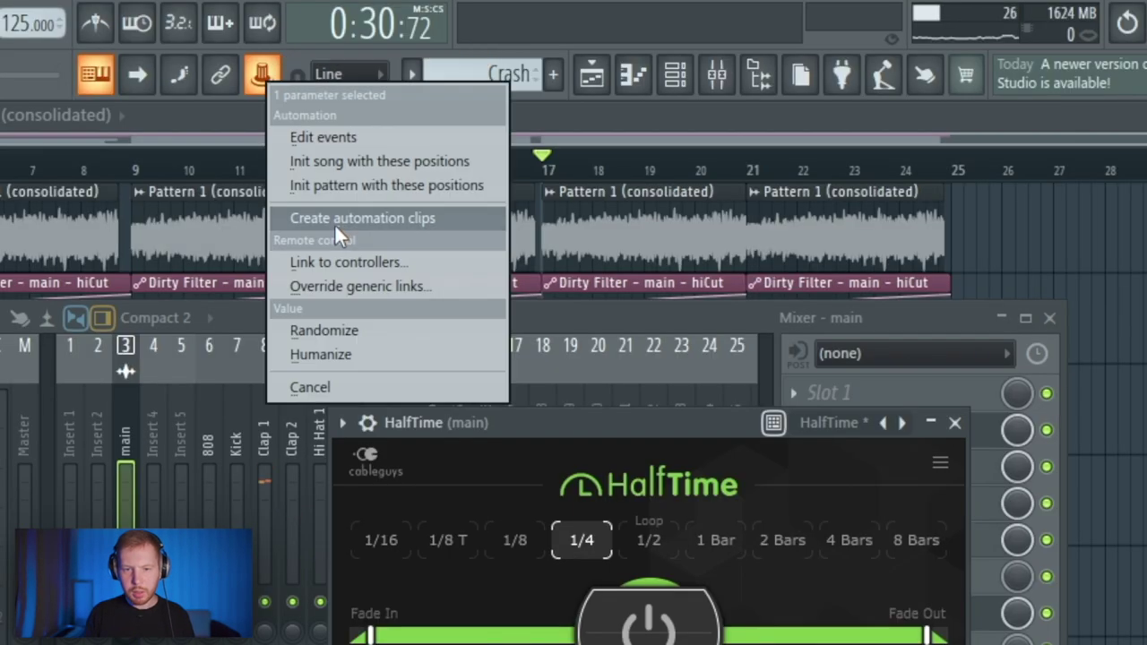
{"action": "left_click", "coordinate": [344, 218]}
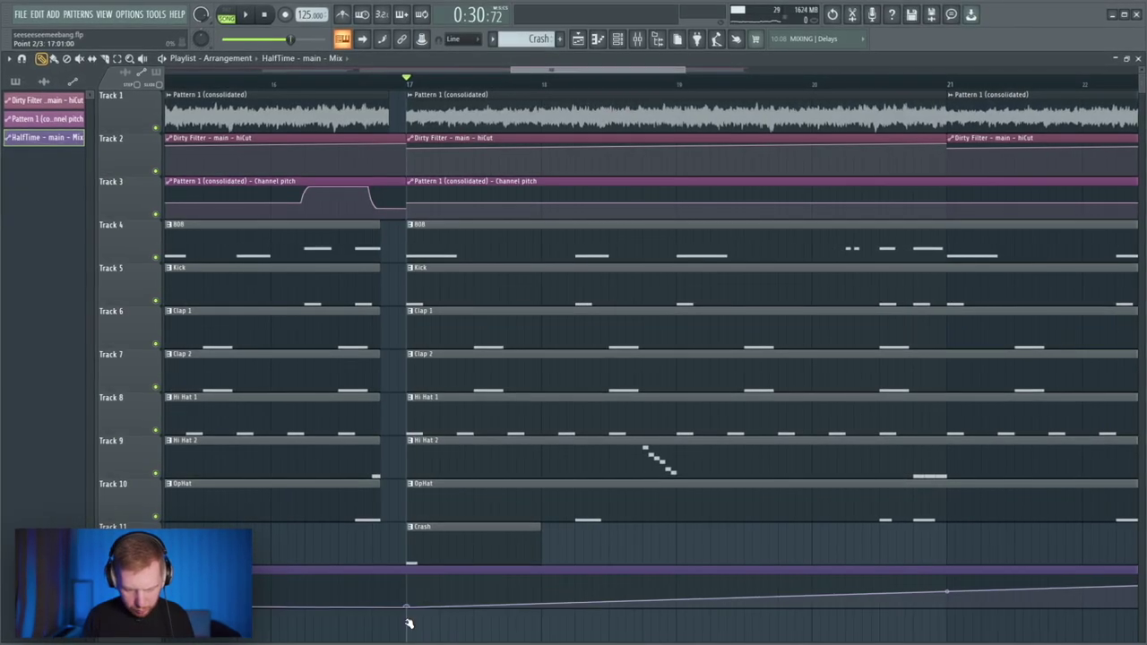
{"action": "scroll", "coordinate": [396, 573], "scroll_direction": "down", "scroll_amount": 6}
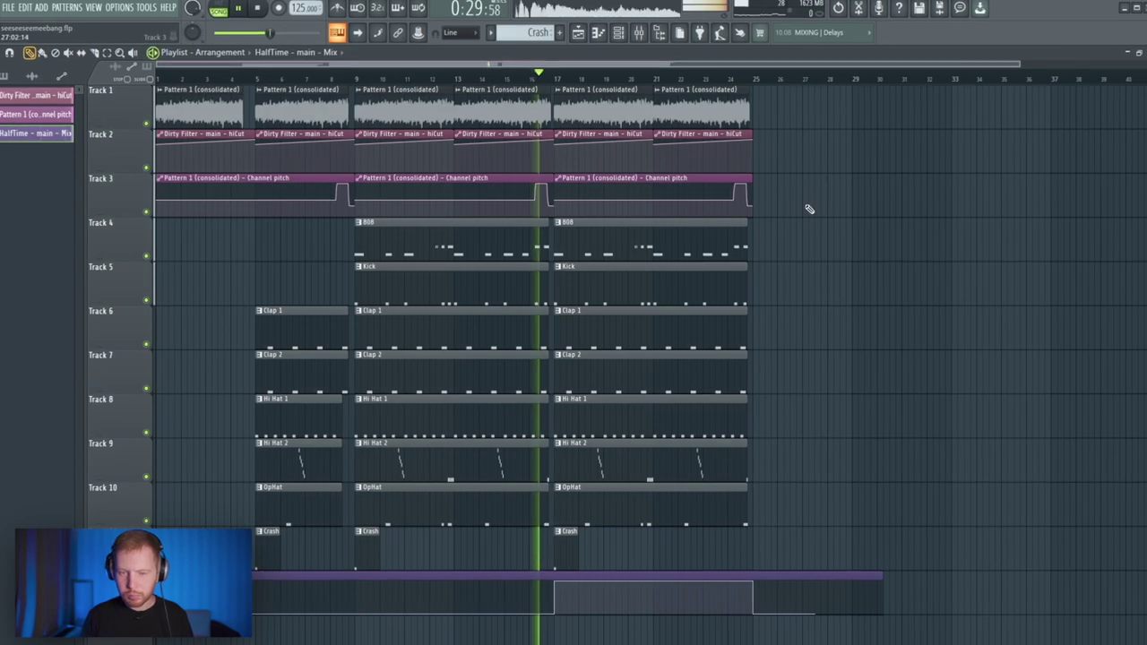
Trim the 808 and drum clips to restart at bar 24 and repeat a short slice of them at bar 23.
{"action": "scroll", "coordinate": [766, 318], "scroll_direction": "up", "scroll_amount": 3}
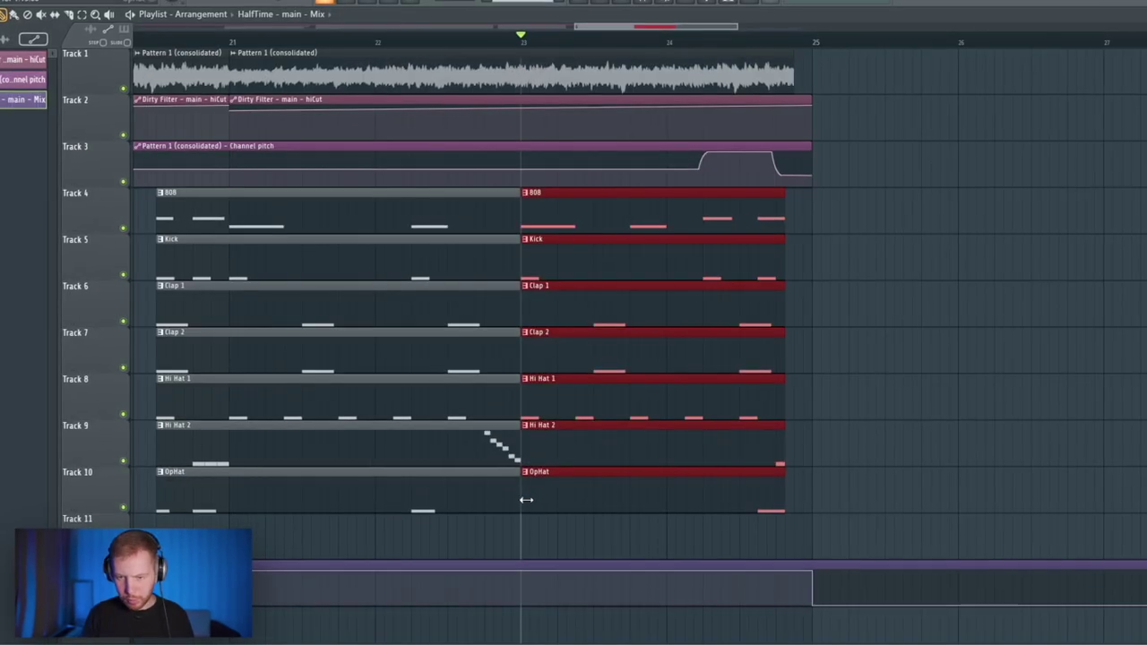
{"action": "left_click_drag", "start_coordinate": [526, 499], "coordinate": [673, 518]}
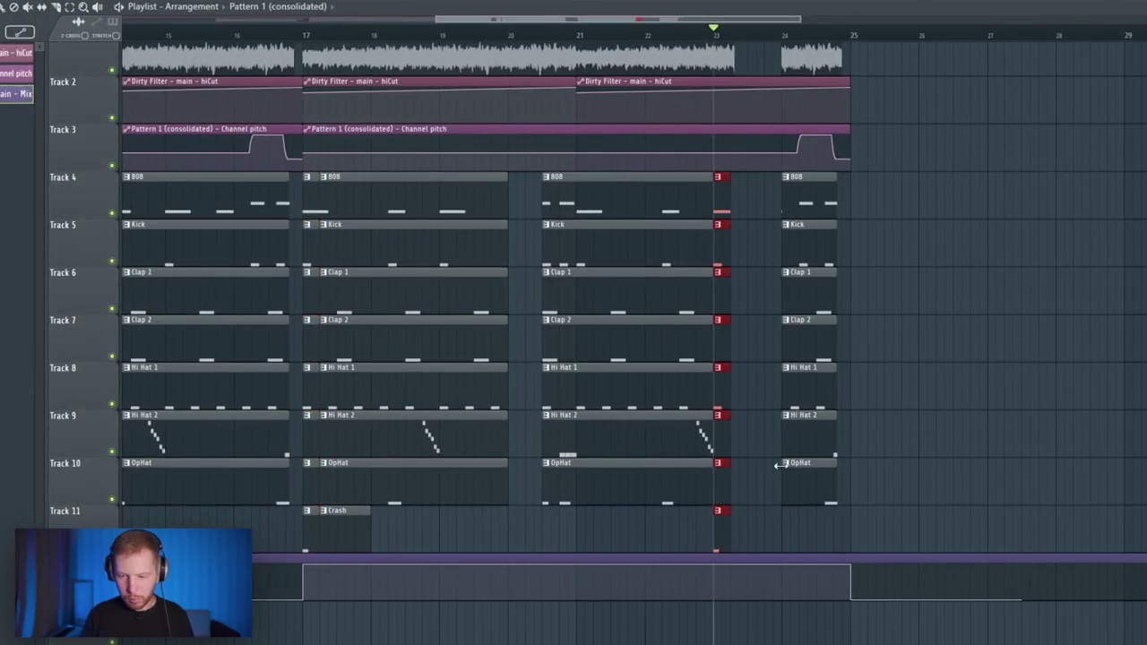
{"action": "scroll", "coordinate": [581, 295], "scroll_direction": "up", "scroll_amount": 5}
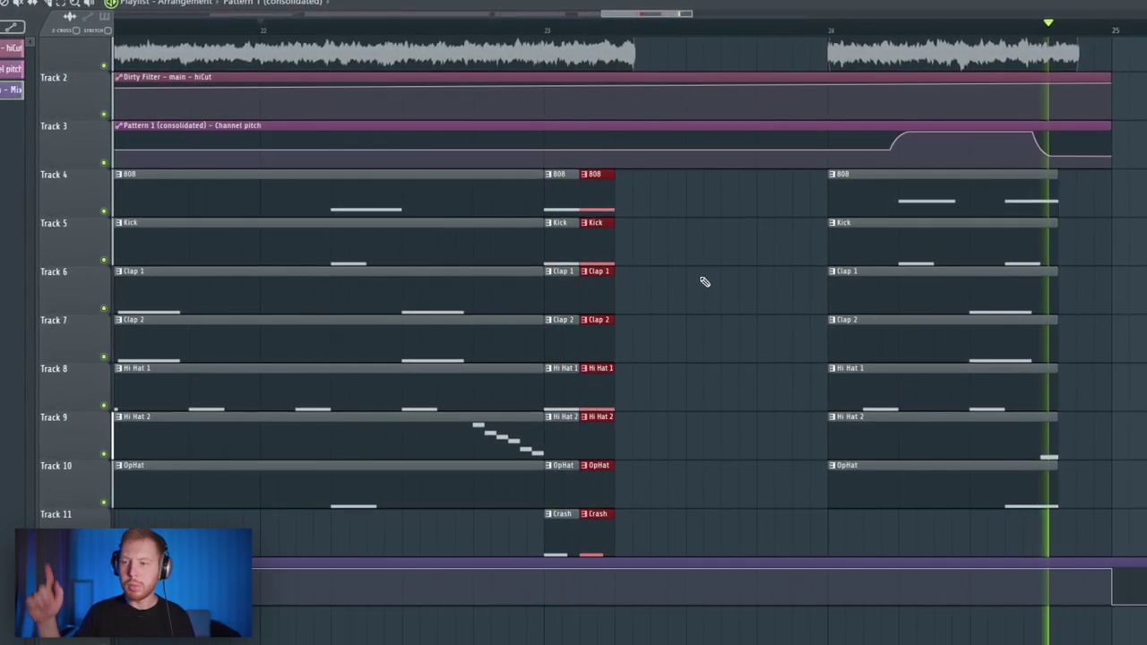
{"action": "key", "text": "space"}
Copy a section of clips across all tracks to extend the arrangement from bar 25.
{"action": "scroll", "coordinate": [813, 503], "scroll_direction": "down", "scroll_amount": 8}
{"action": "left_click_drag", "start_coordinate": [316, 42], "coordinate": [473, 541]}
{"action": "left_click_drag", "start_coordinate": [417, 332], "coordinate": [479, 326]}
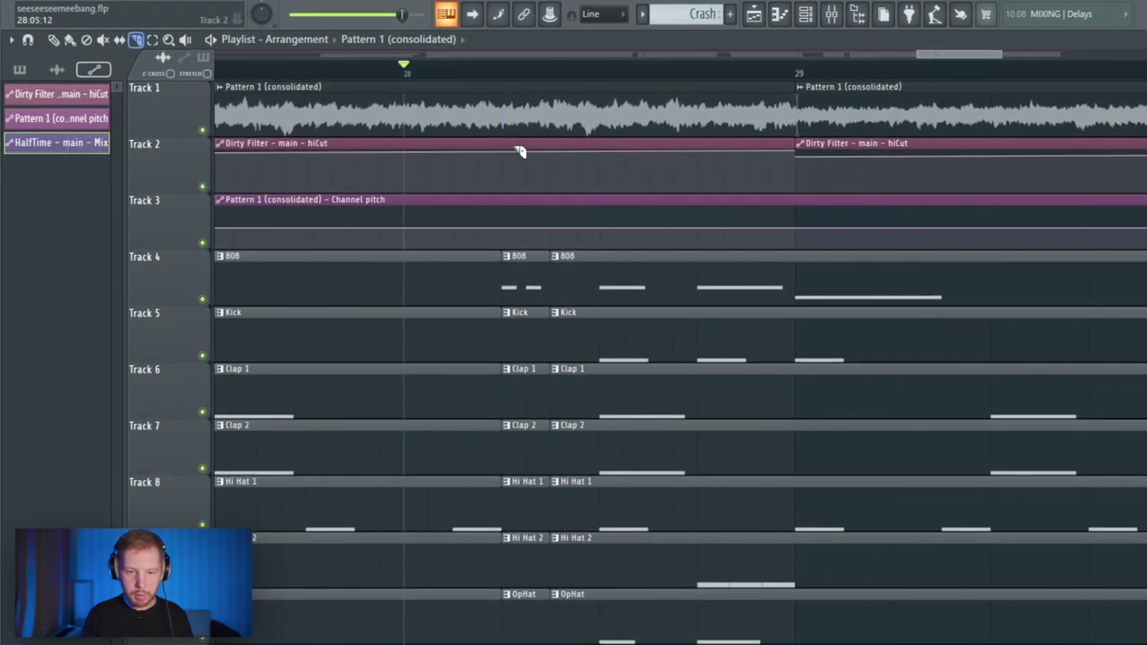
Cut a short stutter break into the sample and drum clips just before bar 29 and play it back.
{"action": "left_click", "coordinate": [53, 38]}
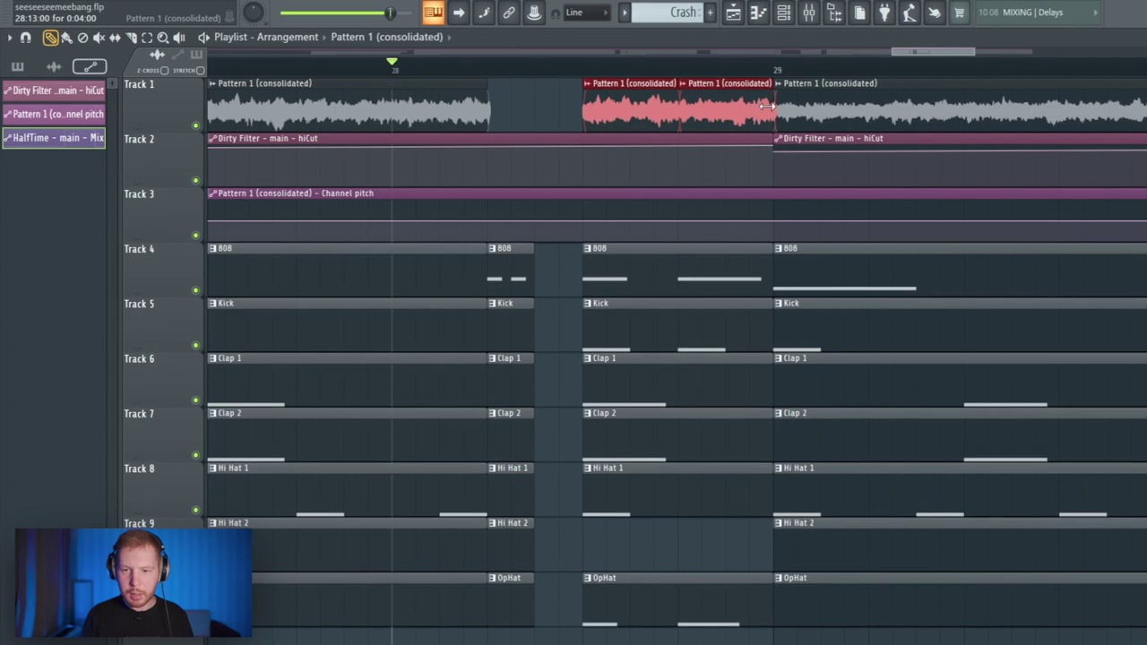
{"action": "key", "text": "space"}
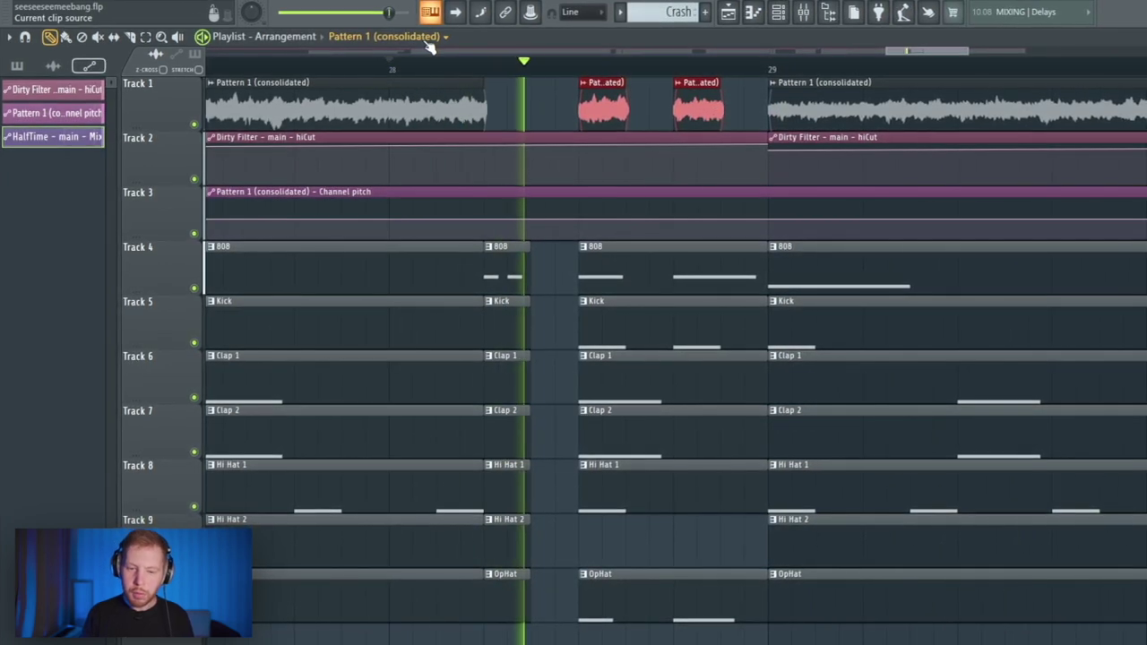
{"action": "key", "text": "space"}
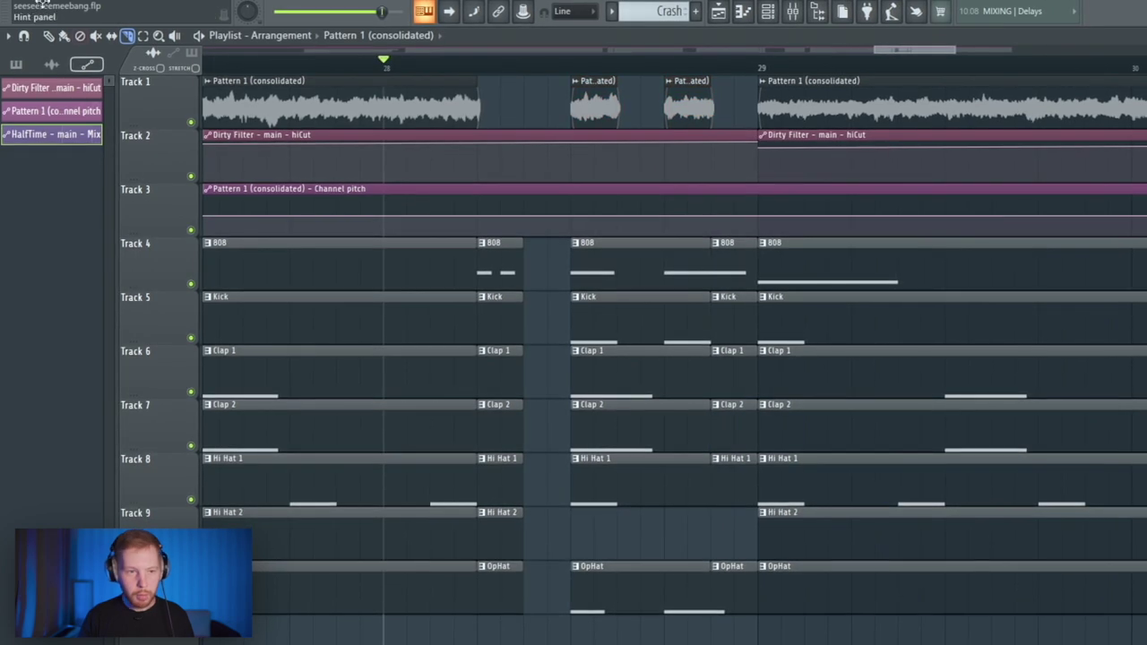
{"action": "key", "text": "space"}
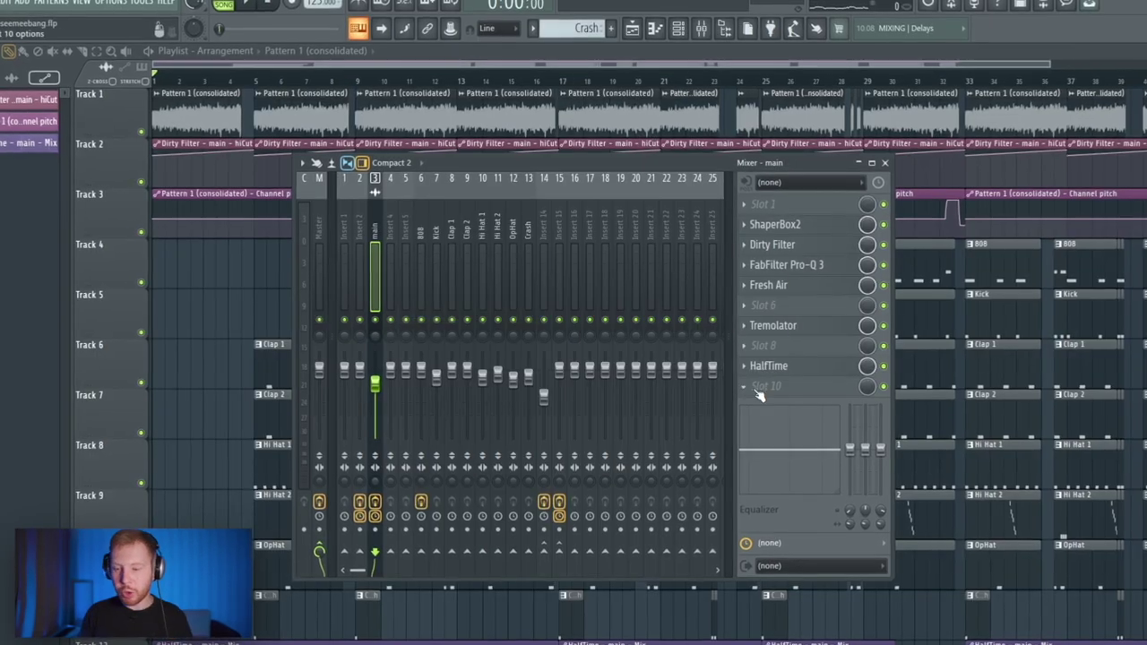
Load Cassette Transport into slot 10 of the main mixer track.
{"action": "left_click", "coordinate": [760, 387]}
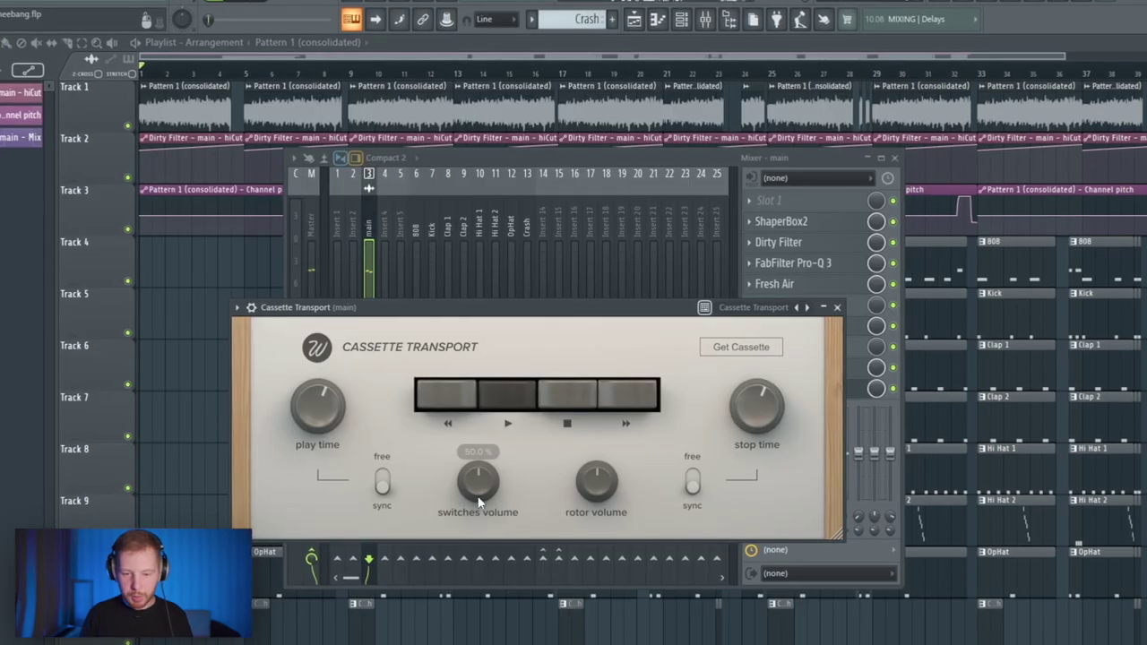
Turn Cassette Transport's switches volume and rotor volume down to 0% and test its stop effect during playback.
{"action": "left_click_drag", "start_coordinate": [477, 488], "coordinate": [477, 565]}
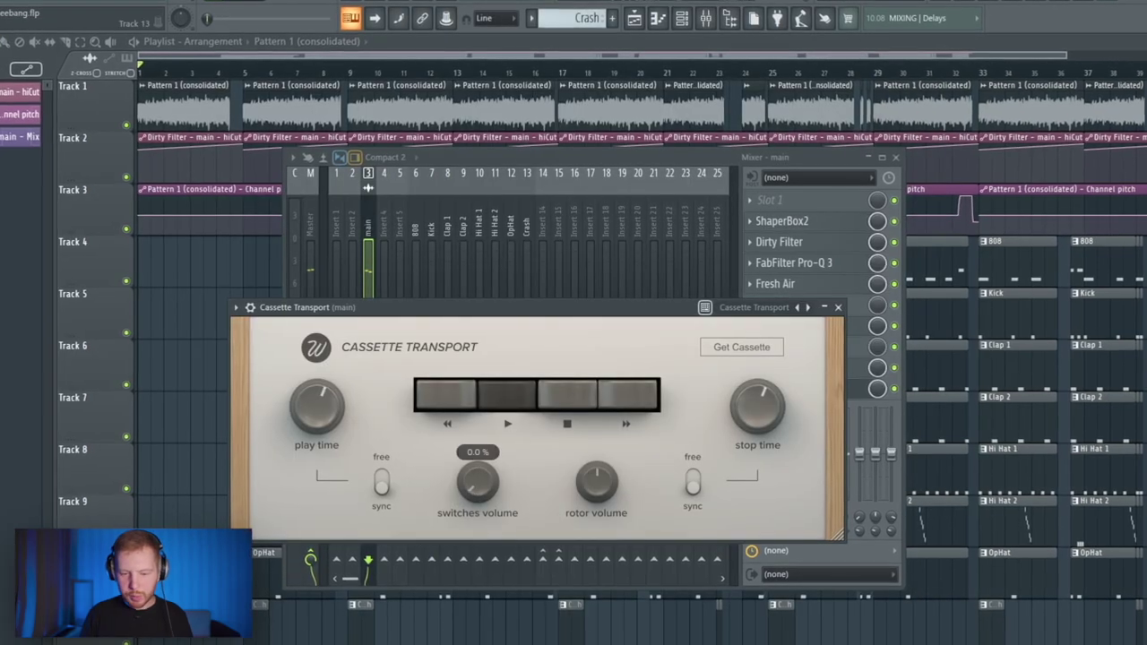
{"action": "left_click_drag", "start_coordinate": [595, 496], "coordinate": [572, 569]}
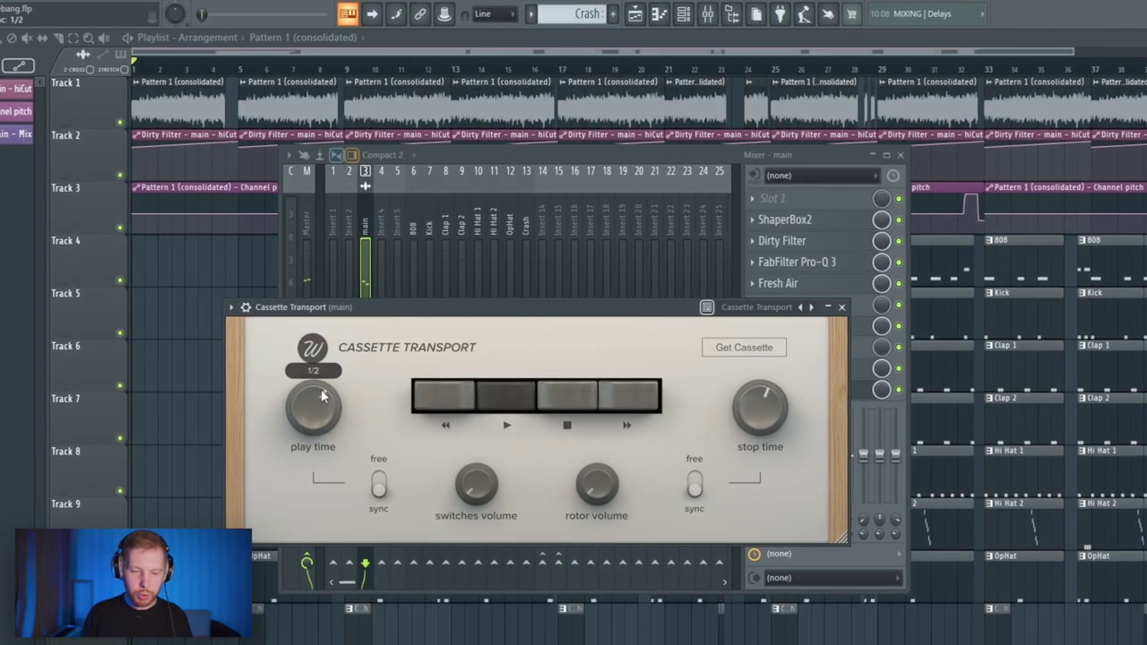
{"action": "key", "text": "space"}
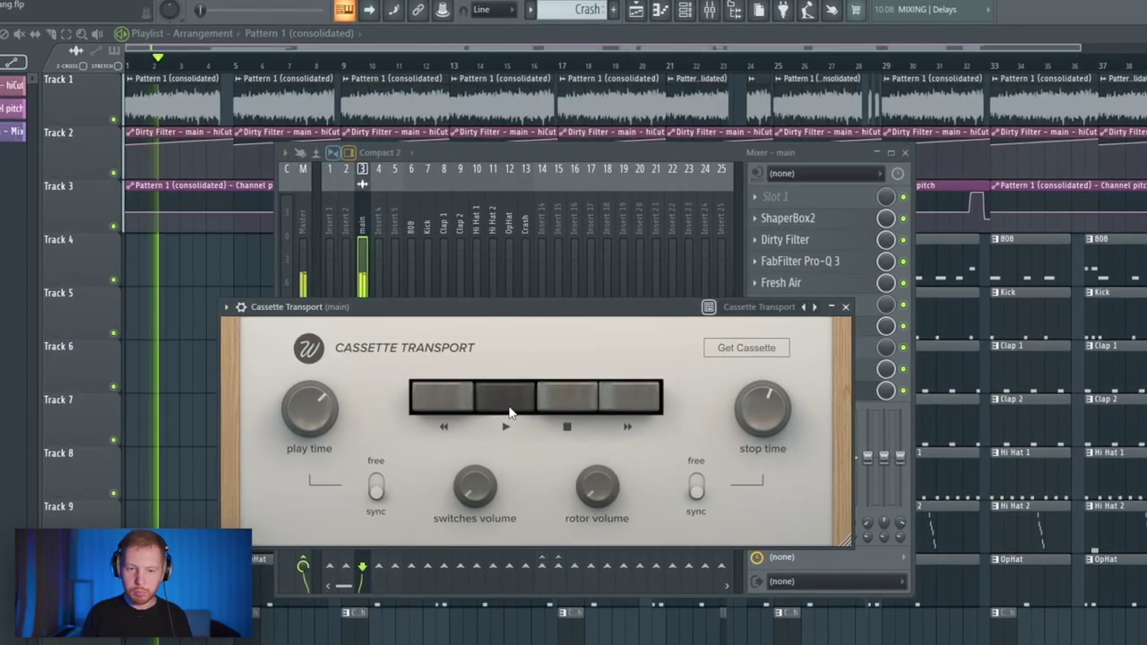
{"action": "left_click", "coordinate": [566, 406]}
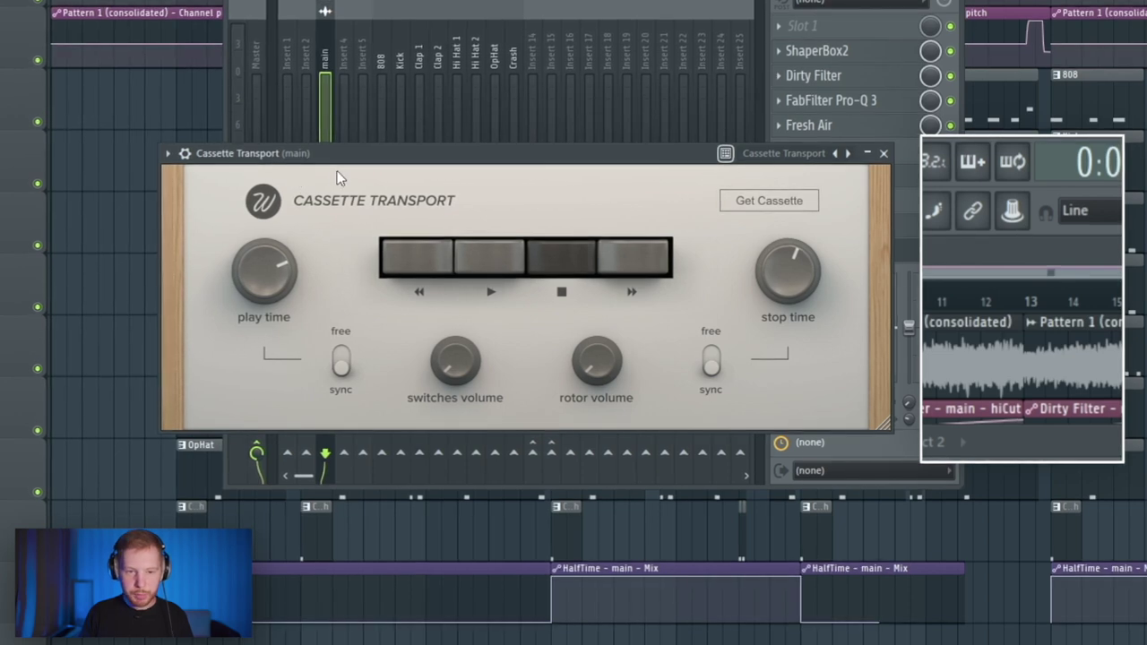
Create an automation clip for Cassette Transport's play switch on the main mixer track.
{"action": "left_click", "coordinate": [1026, 216]}
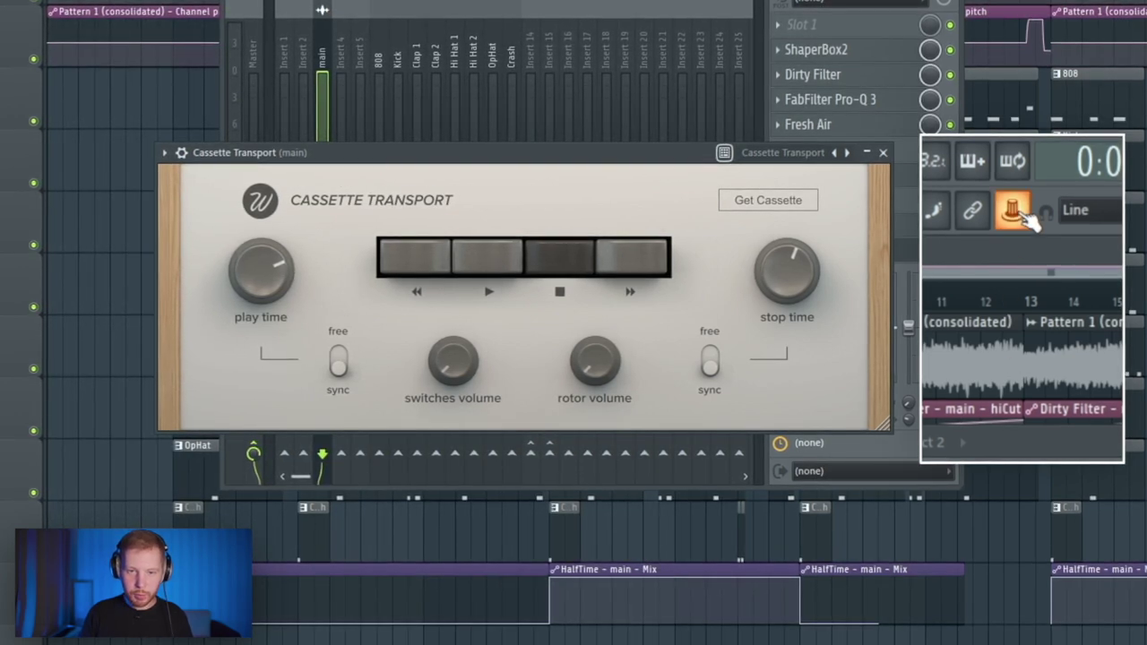
{"action": "right_click", "coordinate": [1013, 214]}
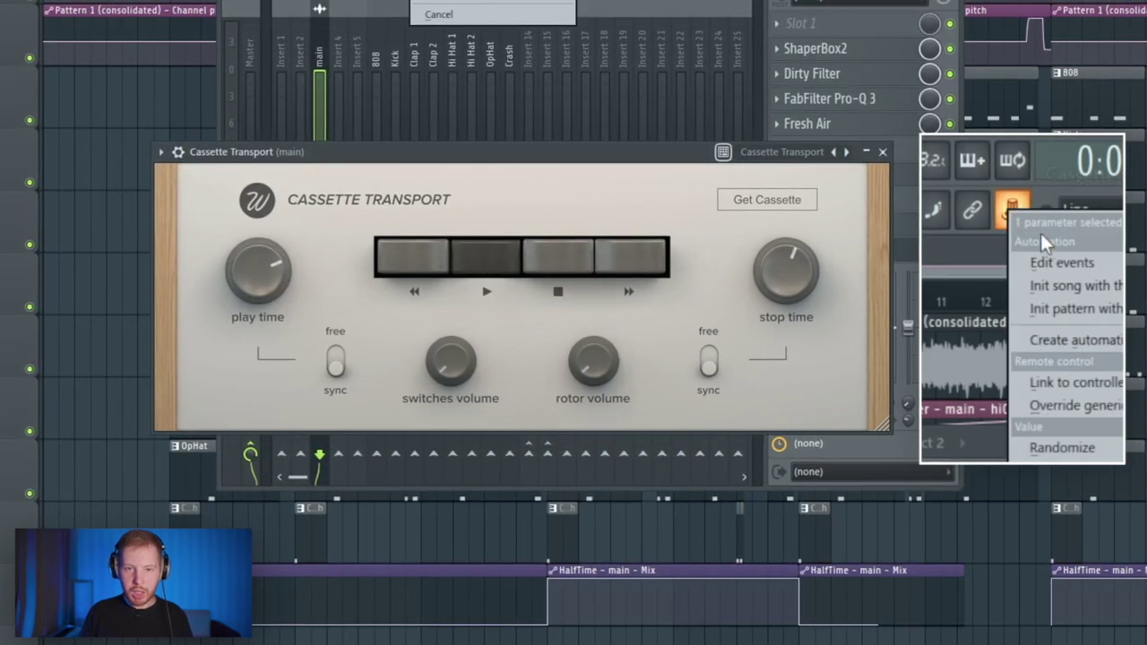
{"action": "left_click", "coordinate": [1074, 343]}
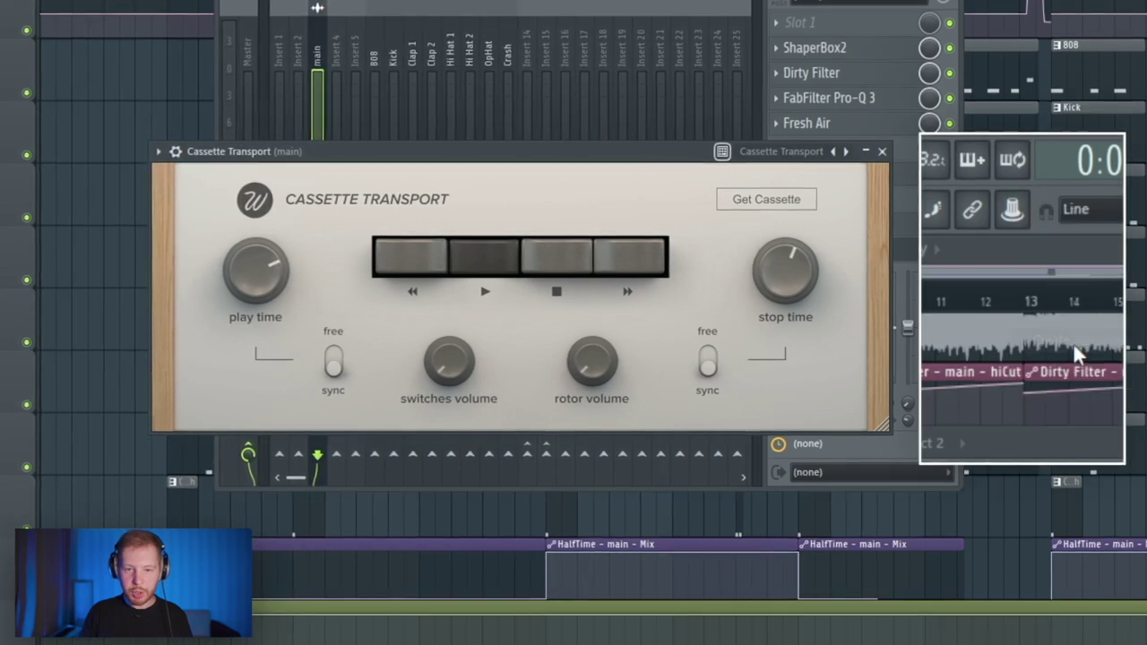
Link Cassette Transport's stop switch to the Cassette Transport - main - Play automation clip and choose a mapping formula for the link.
{"action": "left_click", "coordinate": [1027, 213]}
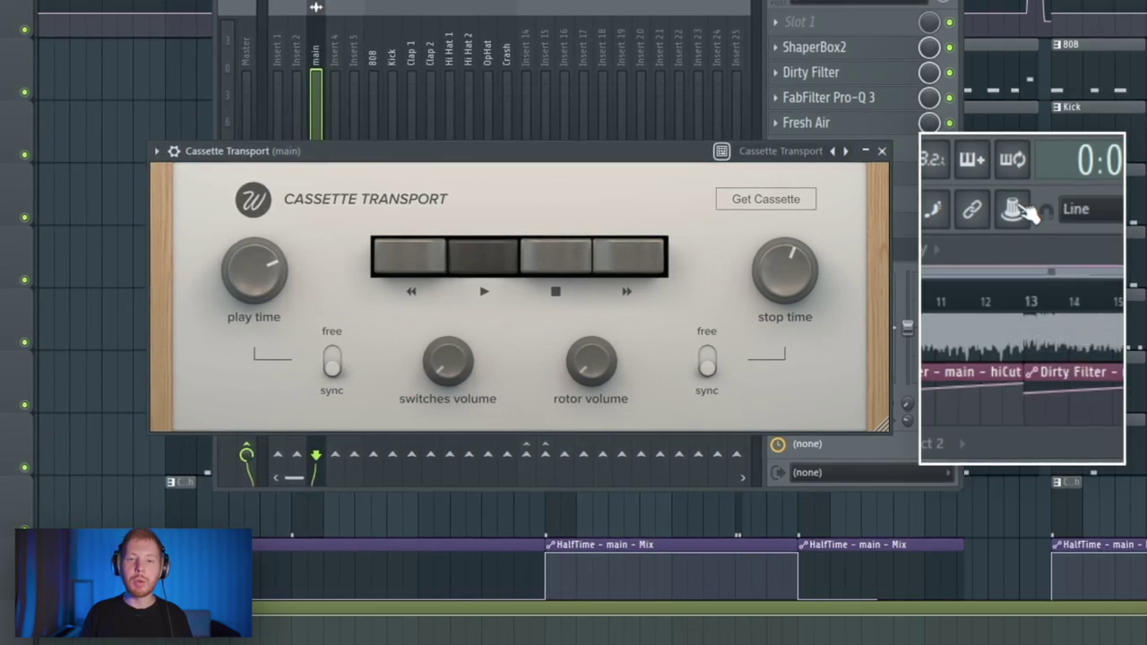
{"action": "left_click", "coordinate": [552, 260]}
{"action": "right_click", "coordinate": [1016, 212]}
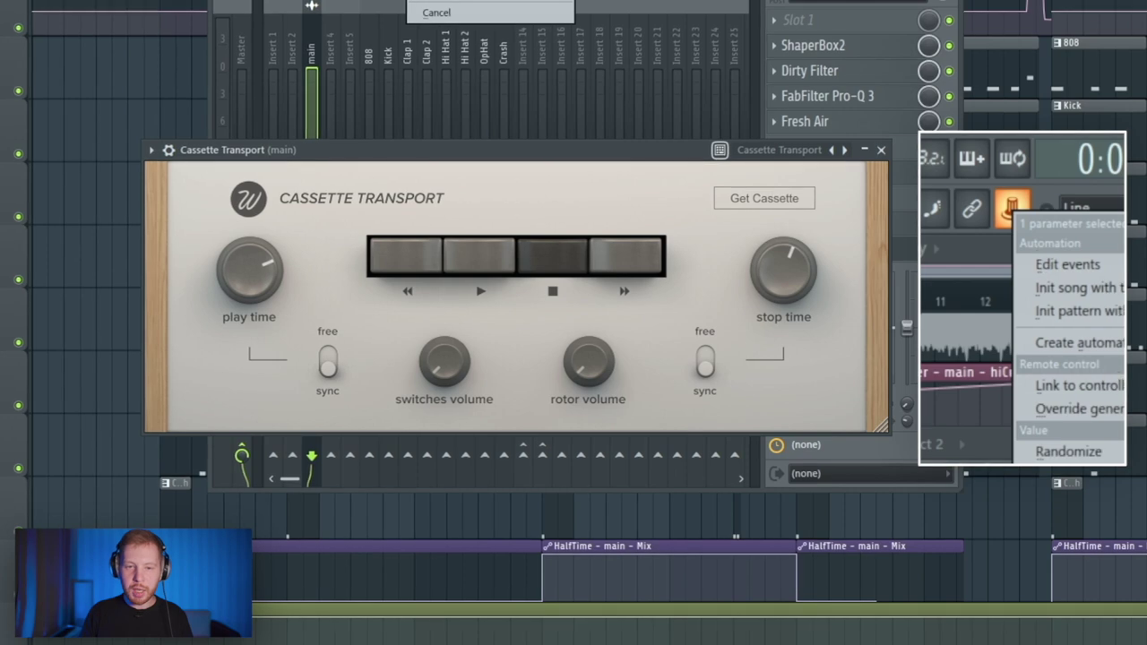
{"action": "left_click", "coordinate": [1079, 385]}
{"action": "left_click", "coordinate": [625, 181]}
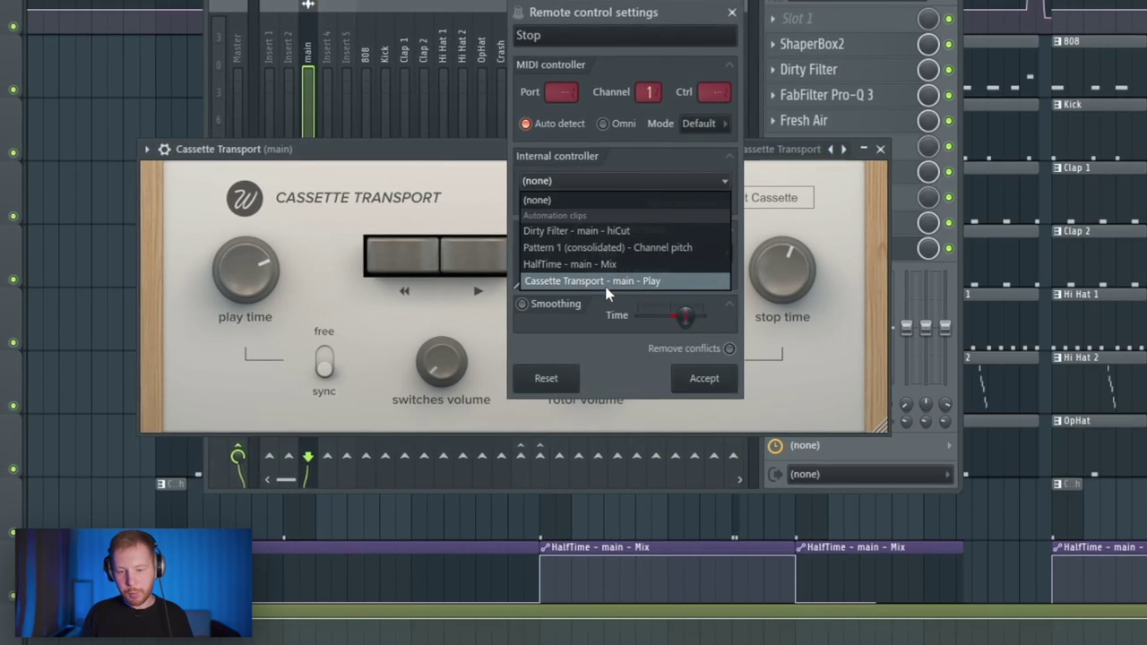
{"action": "left_click", "coordinate": [652, 281]}
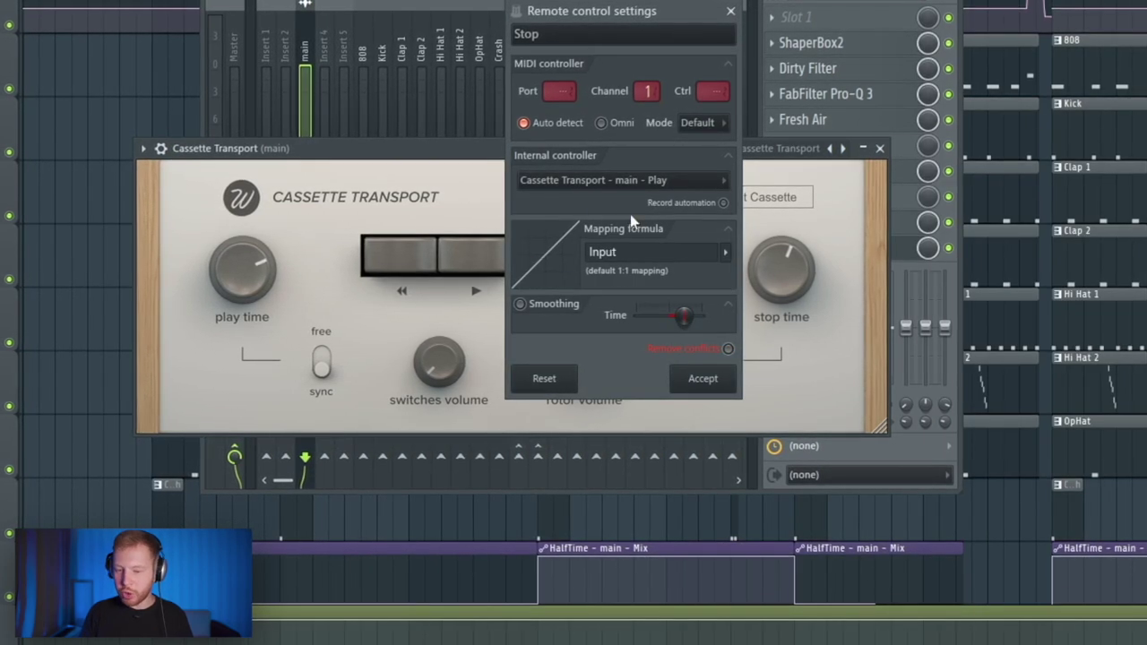
{"action": "left_click", "coordinate": [728, 254]}
{"action": "left_click", "coordinate": [760, 303]}
{"action": "left_click", "coordinate": [702, 378]}
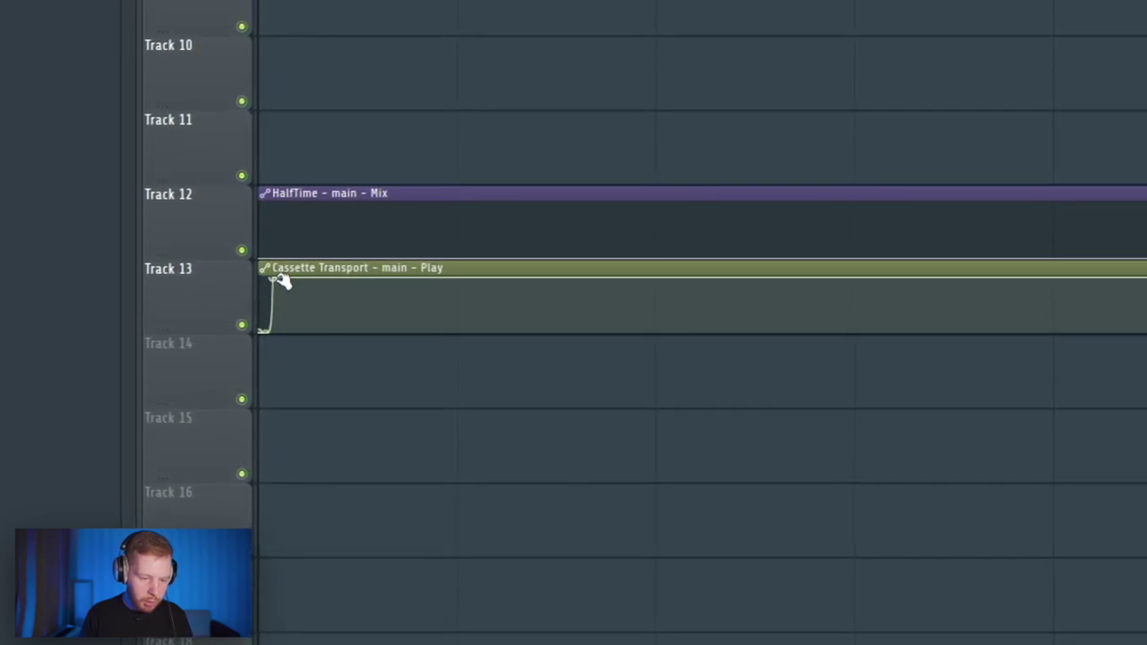
Hold the Cassette Transport Play automation at maximum from the start, with a quarter-bar drop to zero midway through bar 4.
{"action": "left_click_drag", "start_coordinate": [280, 281], "coordinate": [261, 279]}
{"action": "scroll", "coordinate": [574, 305], "scroll_direction": "down", "scroll_amount": 8}
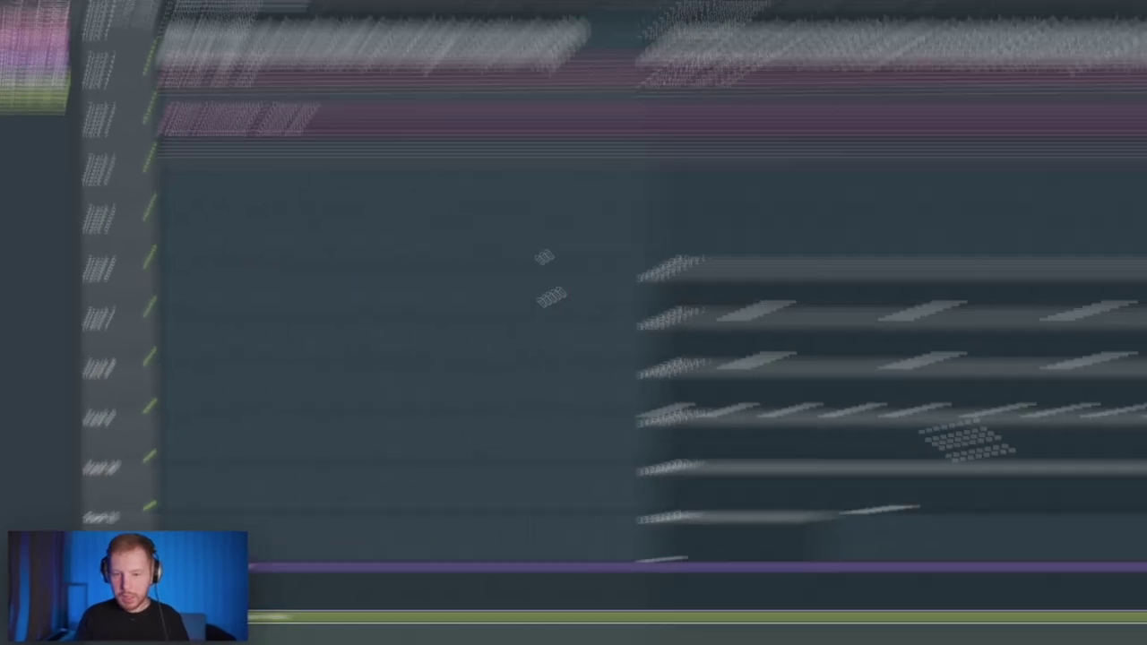
{"action": "key", "text": "space"}
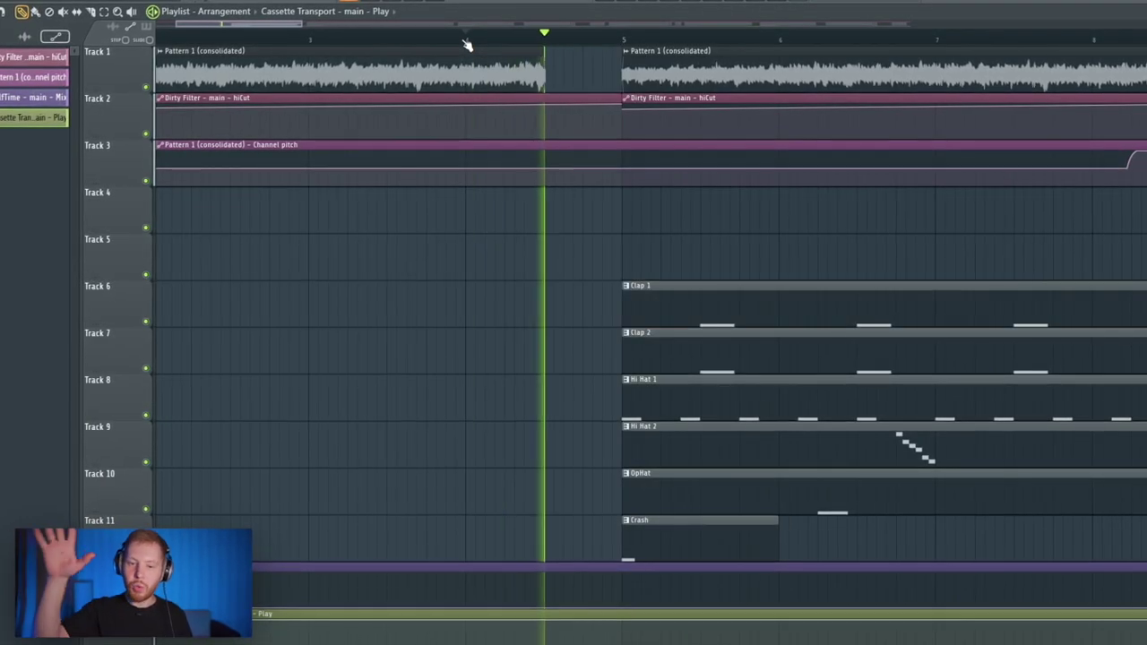
{"action": "key", "text": "space"}
{"action": "scroll", "coordinate": [543, 180], "scroll_direction": "down", "scroll_amount": 2}
{"action": "scroll", "coordinate": [542, 180], "scroll_direction": "down", "scroll_amount": 2}
{"action": "scroll", "coordinate": [536, 421], "scroll_direction": "up", "scroll_amount": 3}
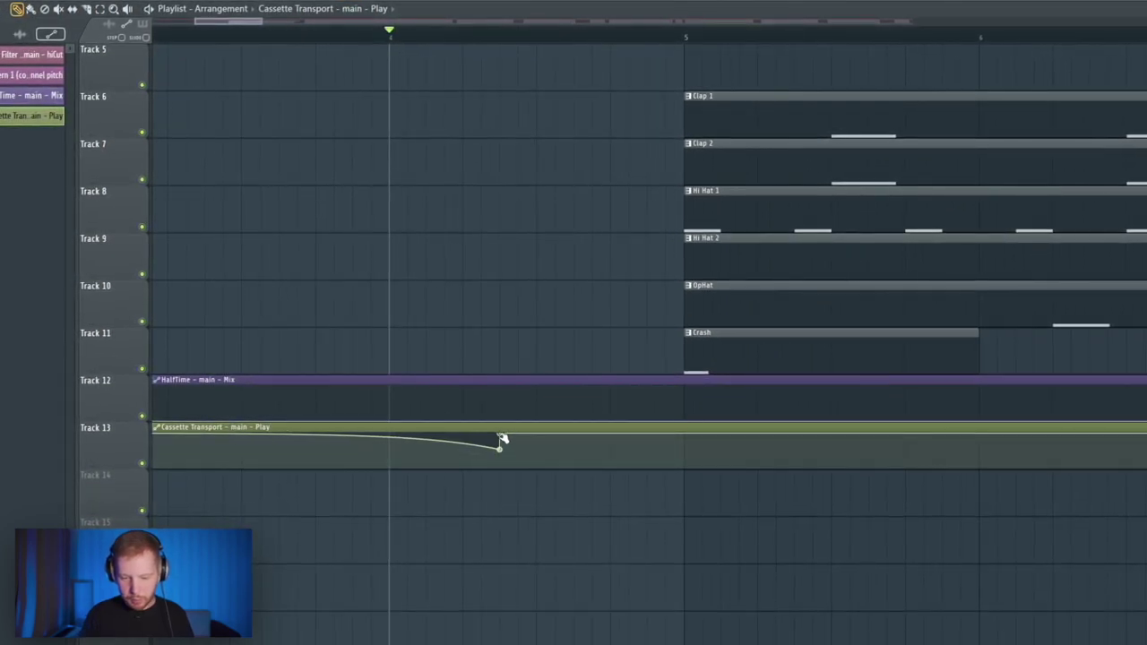
{"action": "left_click_drag", "start_coordinate": [501, 437], "coordinate": [502, 457]}
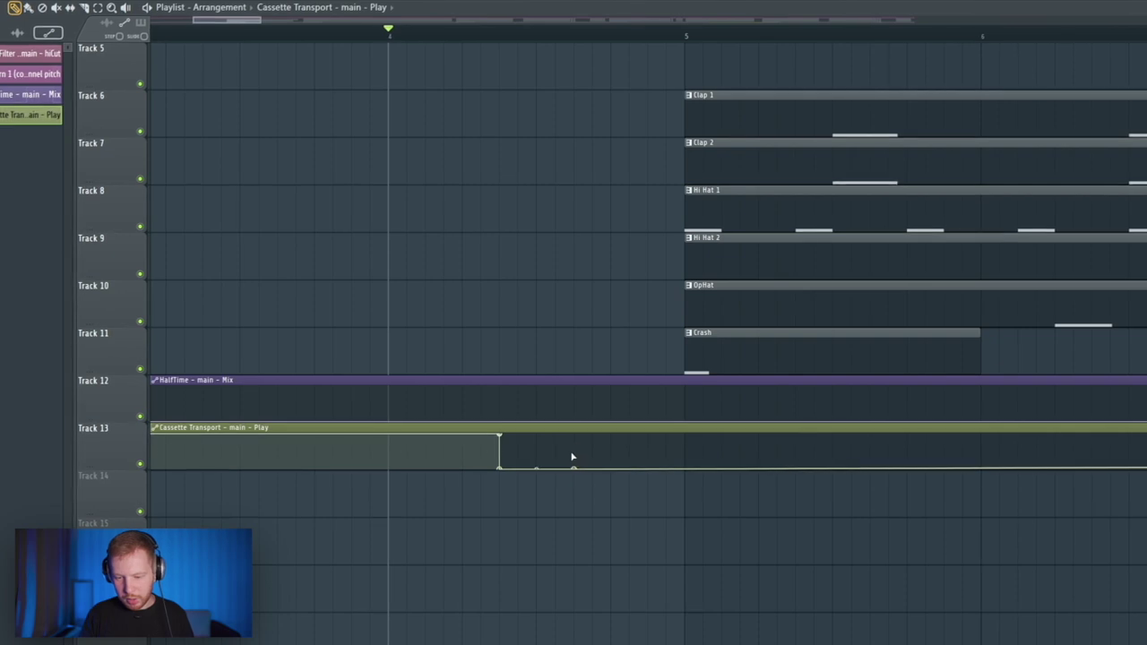
{"action": "left_click_drag", "start_coordinate": [575, 471], "coordinate": [574, 435]}
{"action": "left_click_drag", "start_coordinate": [574, 444], "coordinate": [573, 500]}
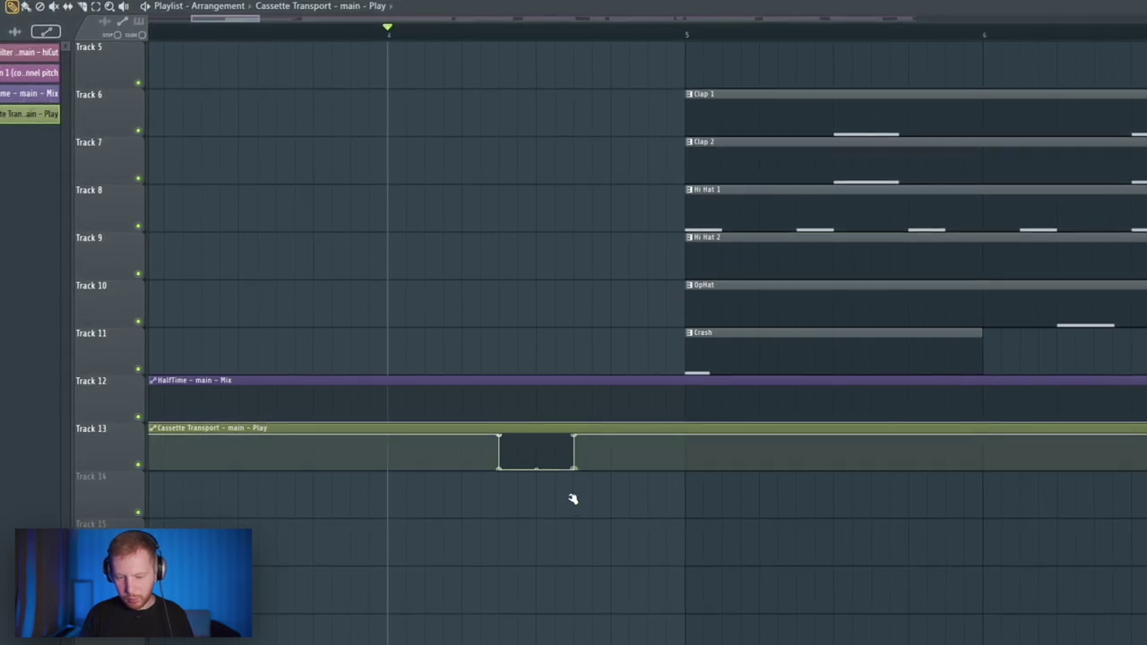
Create an automation clip for the mix level of Cassette Transport in slot 10 of the main mixer track.
{"action": "scroll", "coordinate": [682, 459], "scroll_direction": "down", "scroll_amount": 3}
{"action": "scroll", "coordinate": [615, 523], "scroll_direction": "up", "scroll_amount": 4}
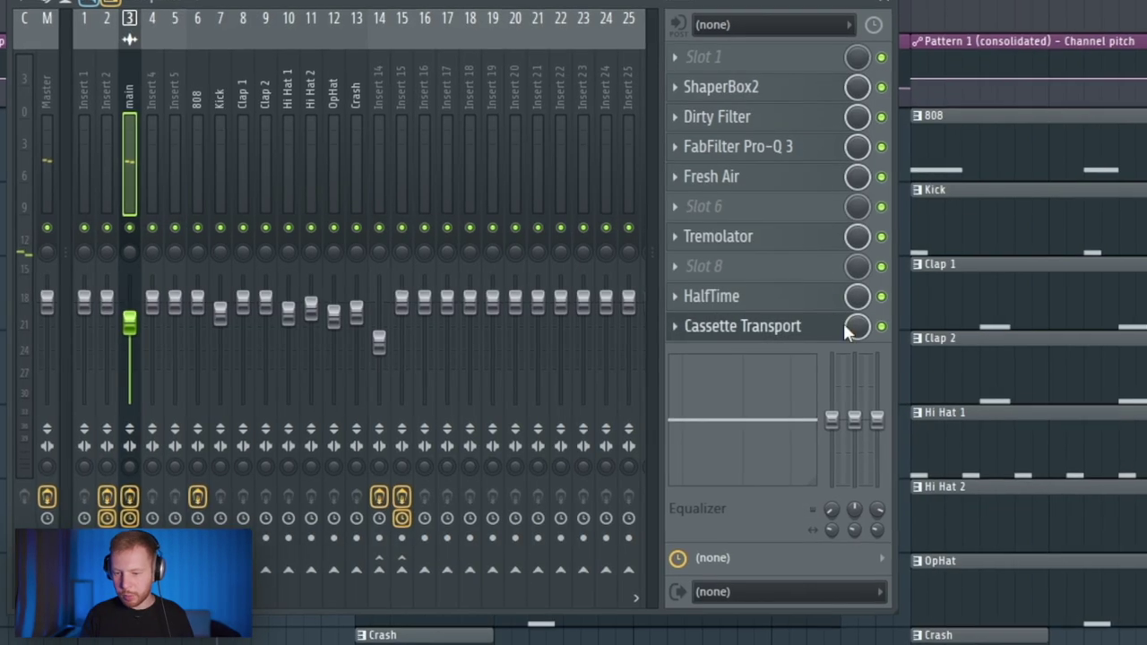
{"action": "right_click", "coordinate": [865, 326]}
{"action": "left_click", "coordinate": [952, 486]}
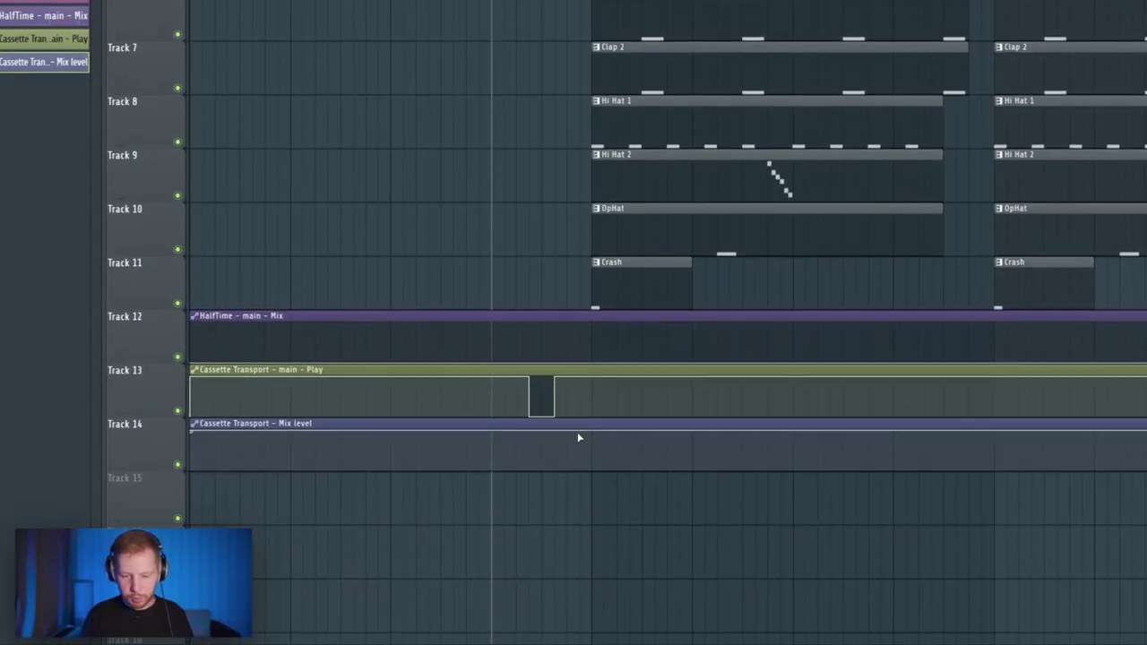
Drop the Cassette Transport mix level automation to zero just after the bar 4 tape stop and keep it there to the end.
{"action": "scroll", "coordinate": [563, 440], "scroll_direction": "up", "scroll_amount": 5}
{"action": "right_click", "coordinate": [533, 433]}
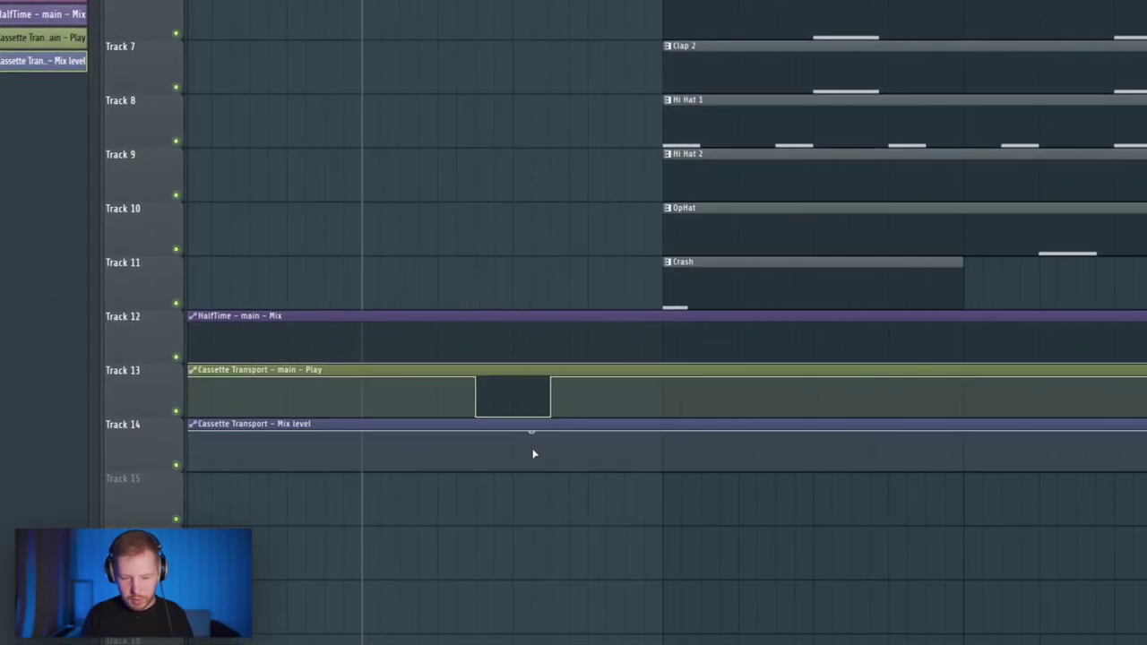
{"action": "right_click", "coordinate": [533, 471]}
{"action": "scroll", "coordinate": [523, 504], "scroll_direction": "down", "scroll_amount": 1}
{"action": "scroll", "coordinate": [526, 508], "scroll_direction": "down", "scroll_amount": 3}
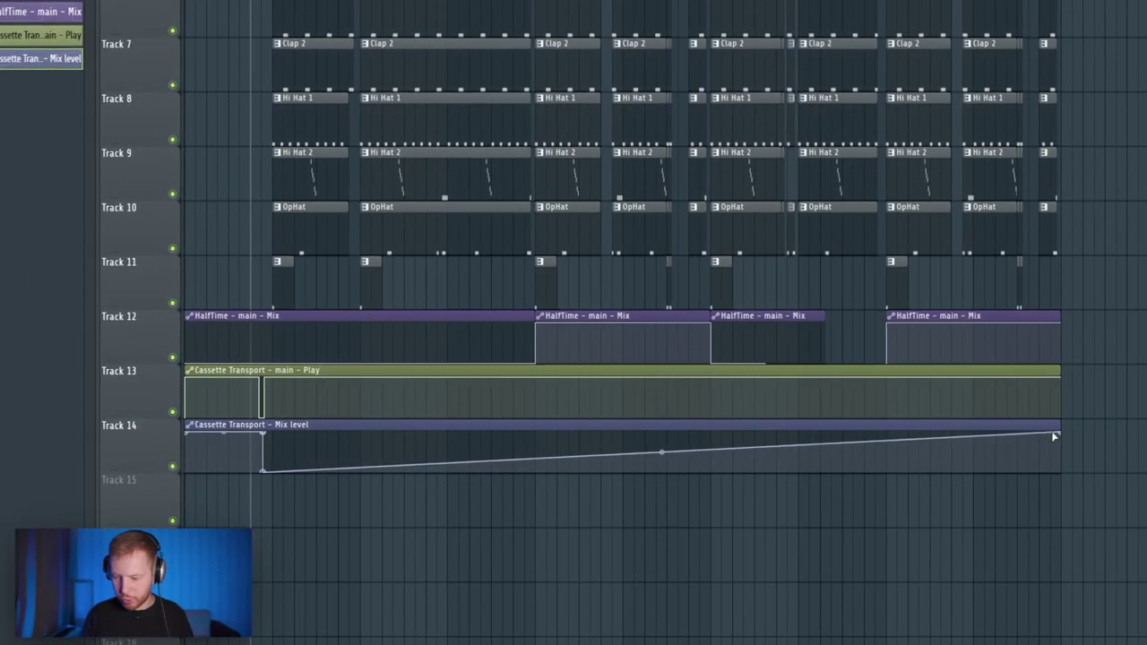
{"action": "left_click_drag", "start_coordinate": [1061, 434], "coordinate": [1061, 474]}
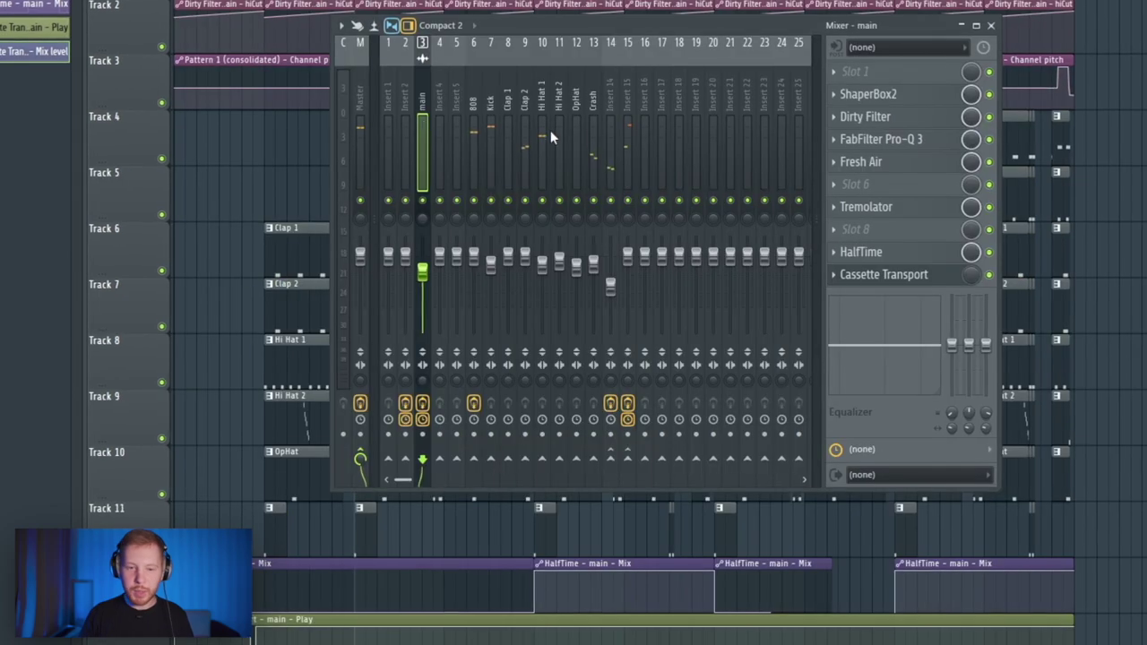
Add Exciter and Imager modules to Ozone 9 on the Master track and load the Exciter's Enhance High End preset.
{"action": "left_click", "coordinate": [366, 90]}
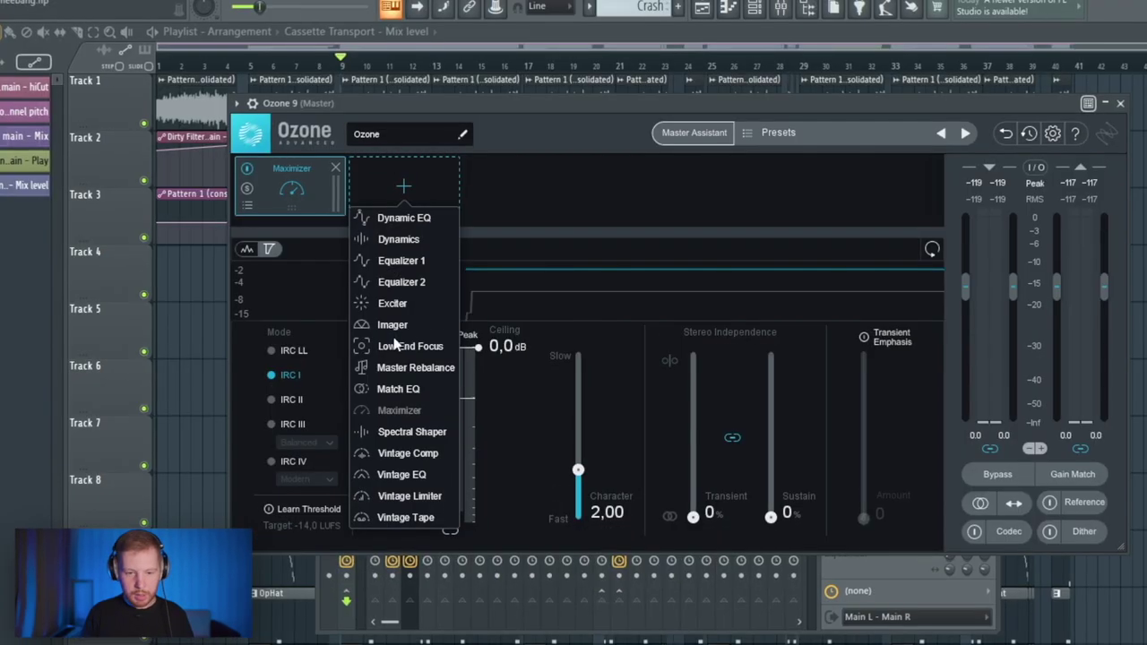
{"action": "left_click", "coordinate": [397, 304]}
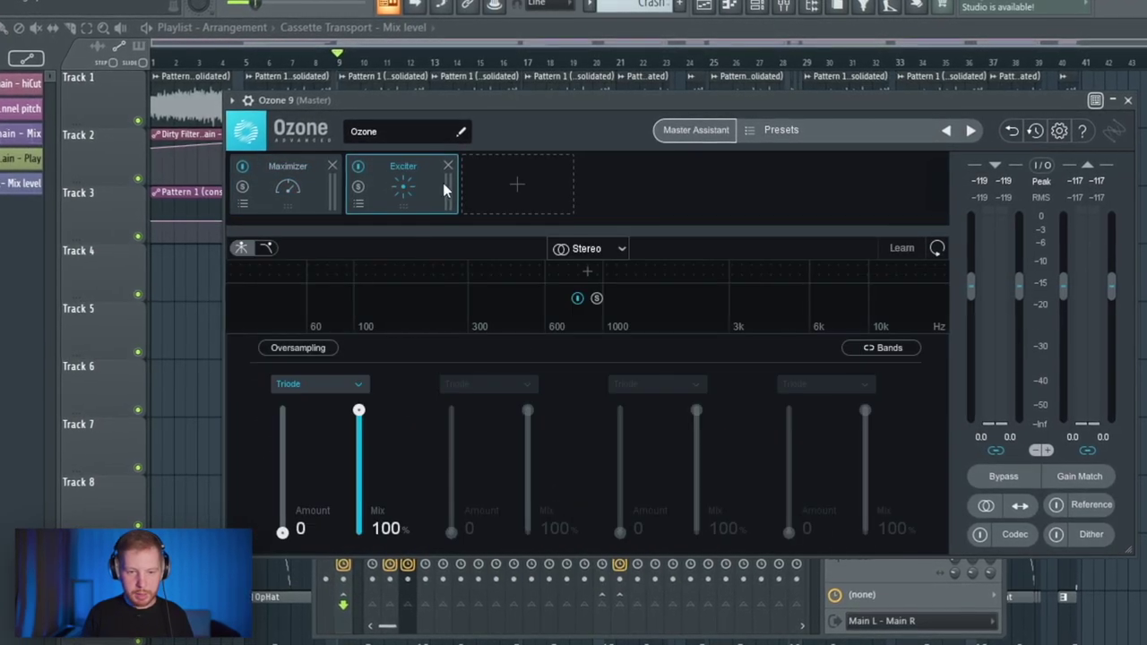
{"action": "left_click", "coordinate": [512, 179]}
{"action": "left_click", "coordinate": [502, 324]}
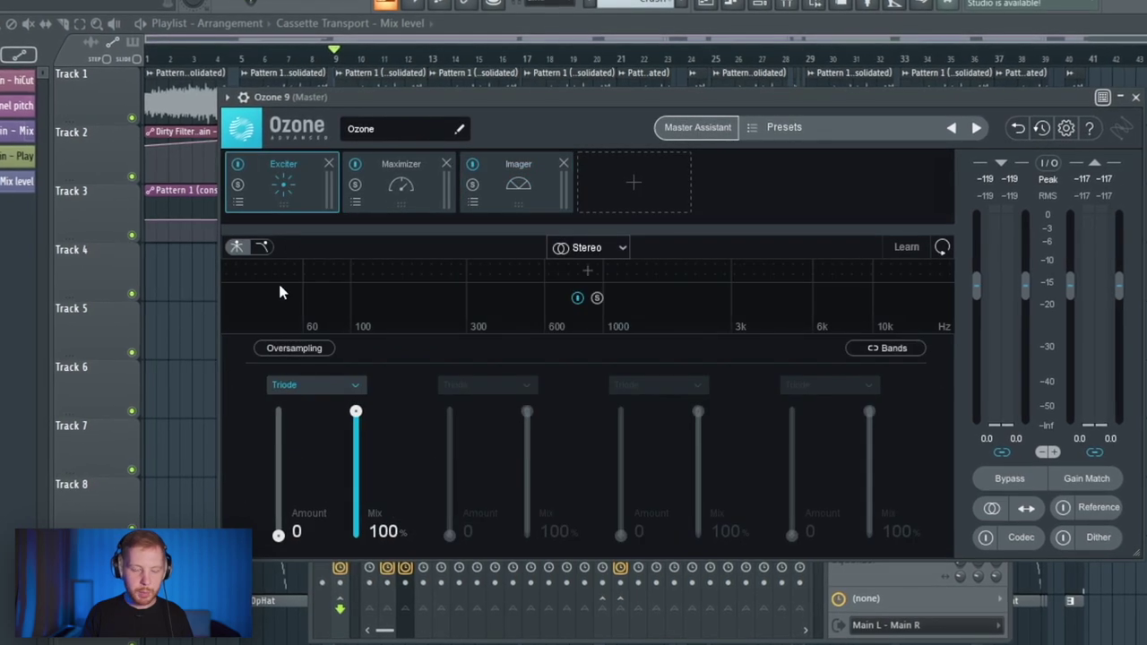
{"action": "left_click", "coordinate": [240, 202]}
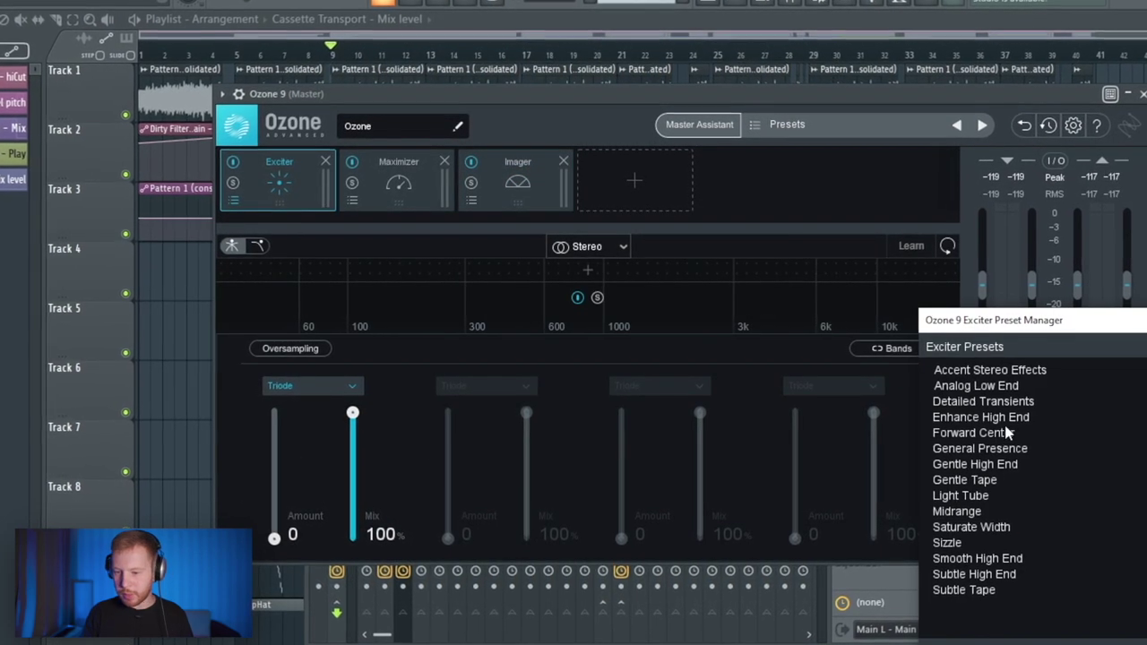
{"action": "left_click", "coordinate": [980, 417]}
Place the Imager ahead of the Maximizer in Ozone 9 and load its Enhanced Space preset.
{"action": "left_click_drag", "start_coordinate": [517, 179], "coordinate": [366, 192]}
{"action": "left_click", "coordinate": [347, 198]}
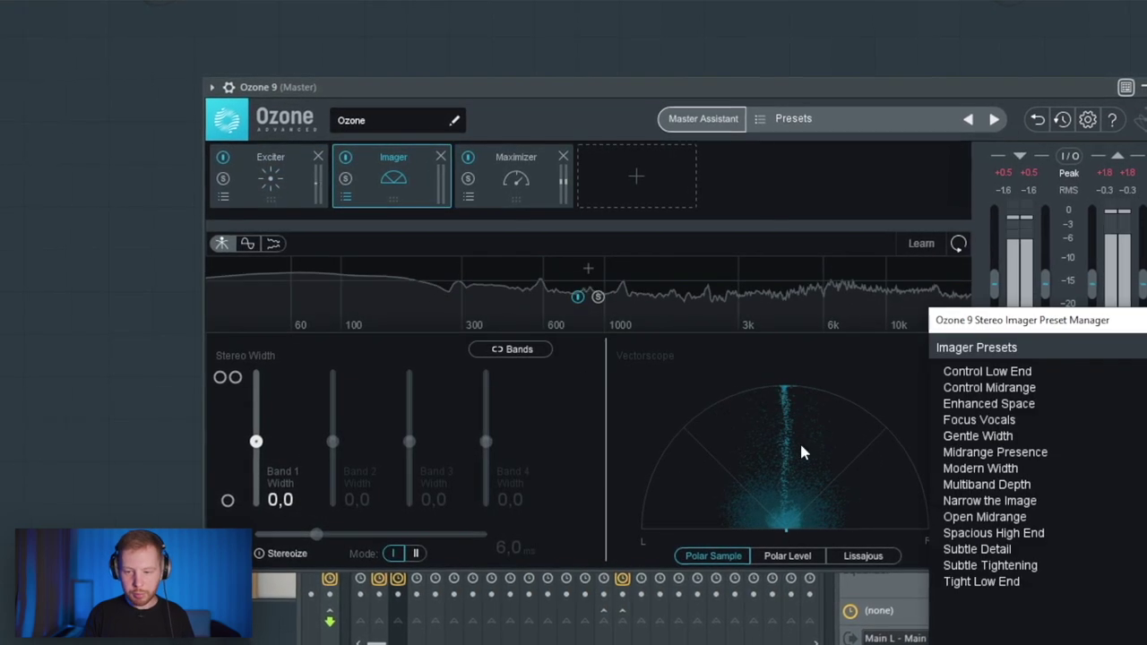
{"action": "left_click", "coordinate": [1001, 406]}
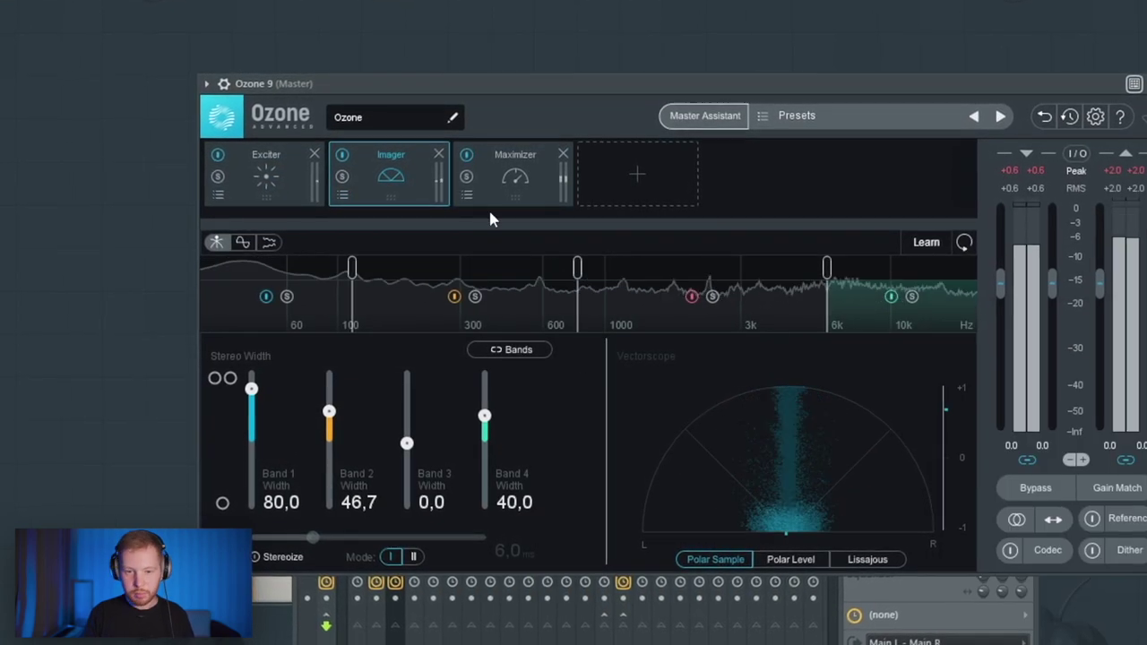
{"action": "left_click", "coordinate": [520, 196]}
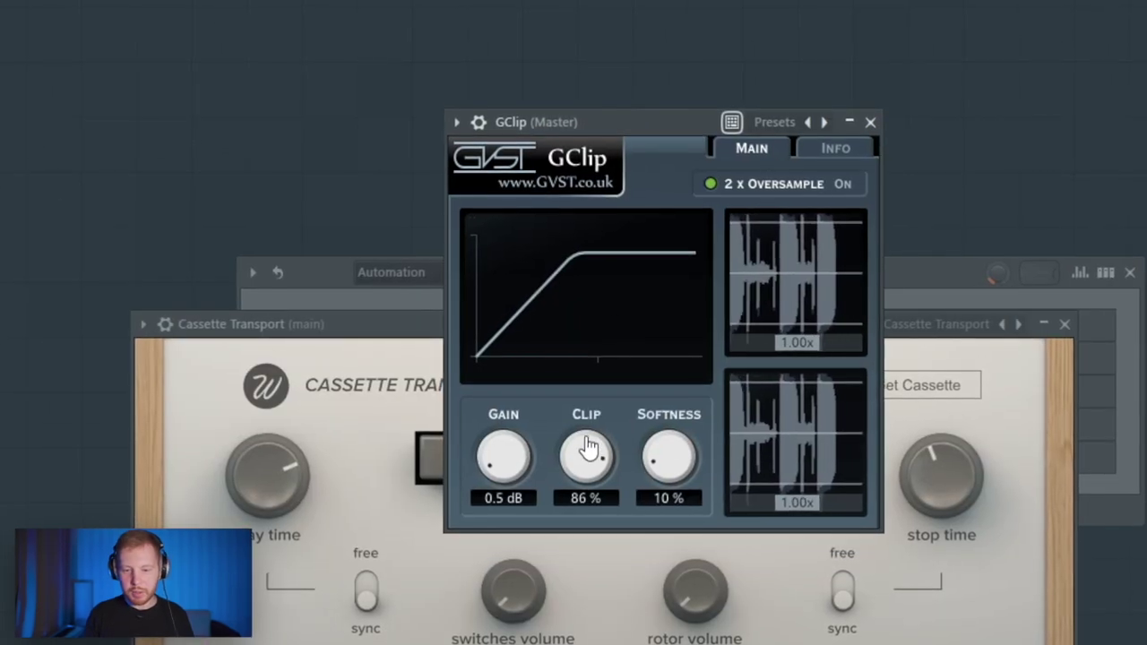
Adjust GClip on the Master track to 83% clip and 13% softness while listening to the beat.
{"action": "scroll", "coordinate": [587, 457], "scroll_direction": "down", "scroll_amount": 2}
{"action": "scroll", "coordinate": [589, 458], "scroll_direction": "down", "scroll_amount": 1}
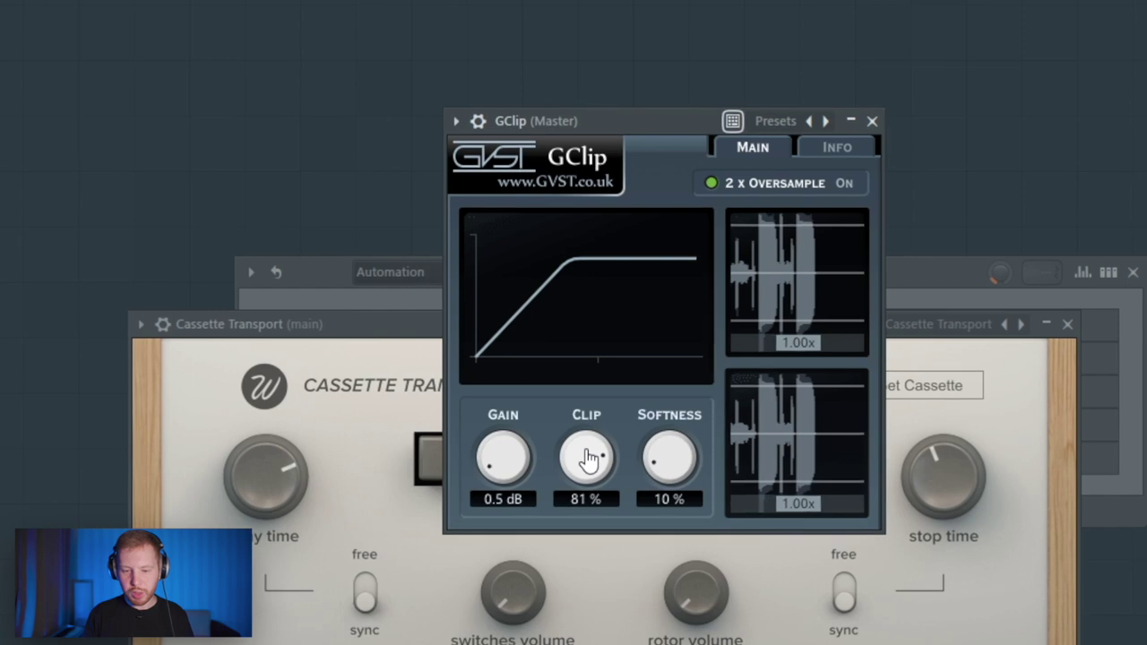
{"action": "scroll", "coordinate": [589, 460], "scroll_direction": "down", "scroll_amount": 2}
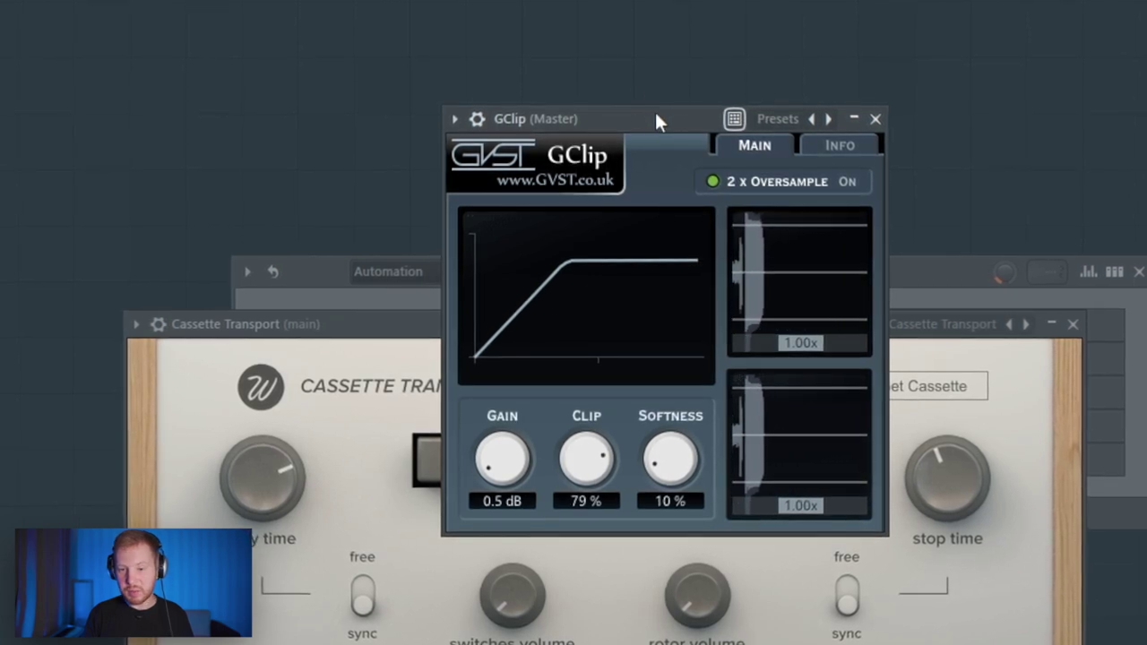
{"action": "left_click_drag", "start_coordinate": [657, 121], "coordinate": [643, 98]}
{"action": "scroll", "coordinate": [641, 432], "scroll_direction": "up", "scroll_amount": 3}
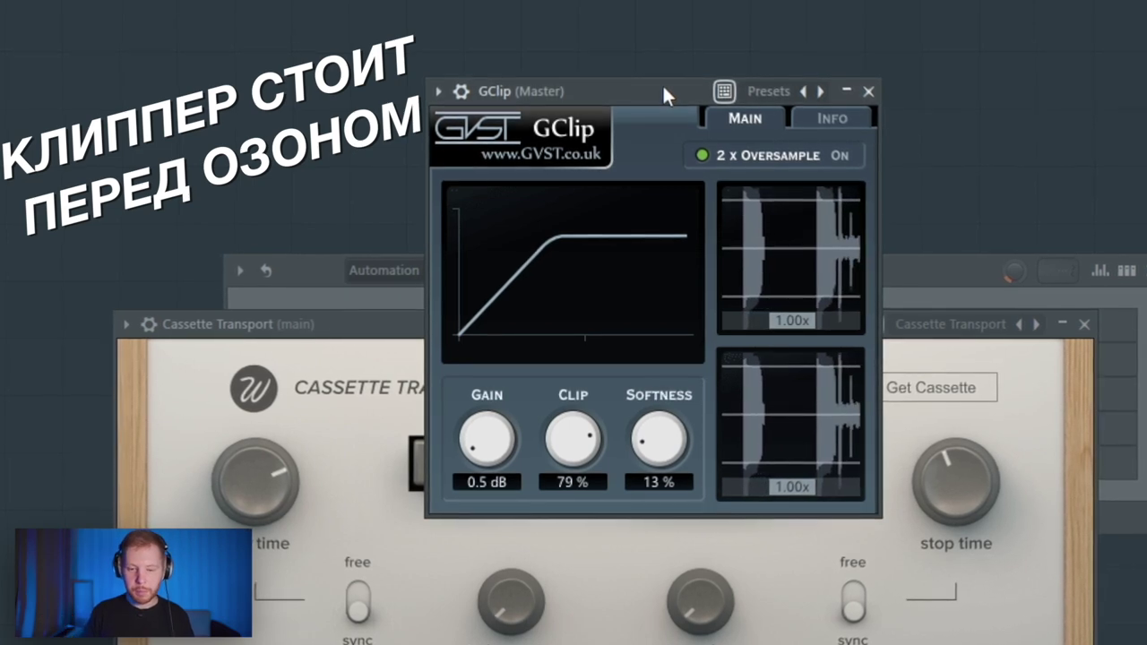
{"action": "left_click_drag", "start_coordinate": [589, 482], "coordinate": [593, 473]}
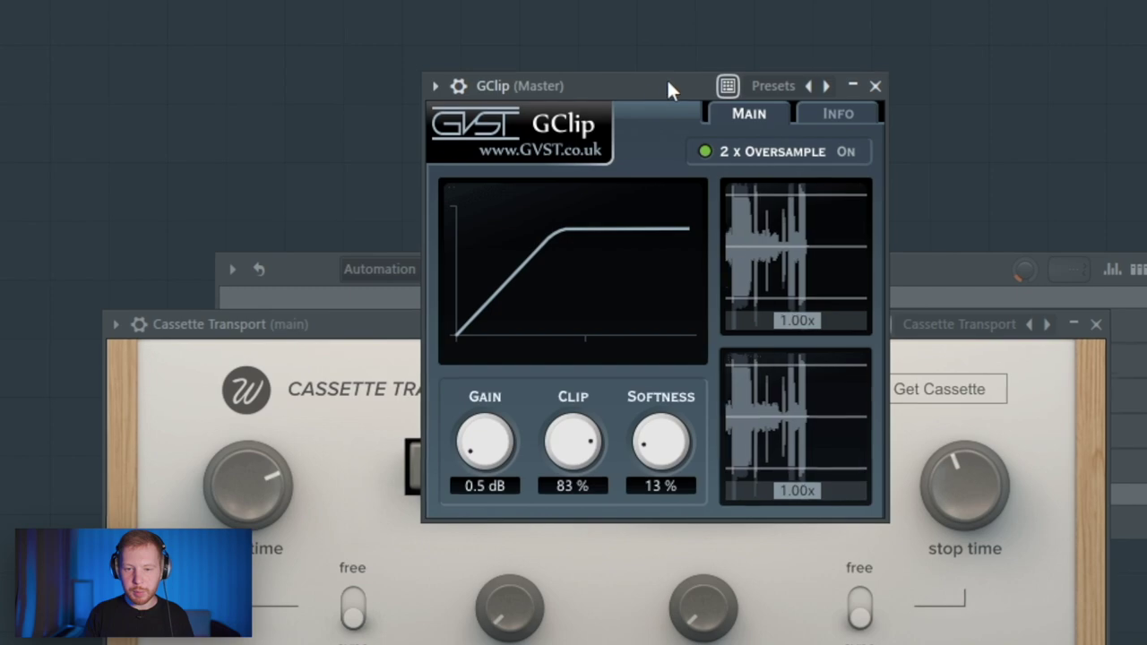
{"action": "left_click_drag", "start_coordinate": [659, 79], "coordinate": [681, 78]}
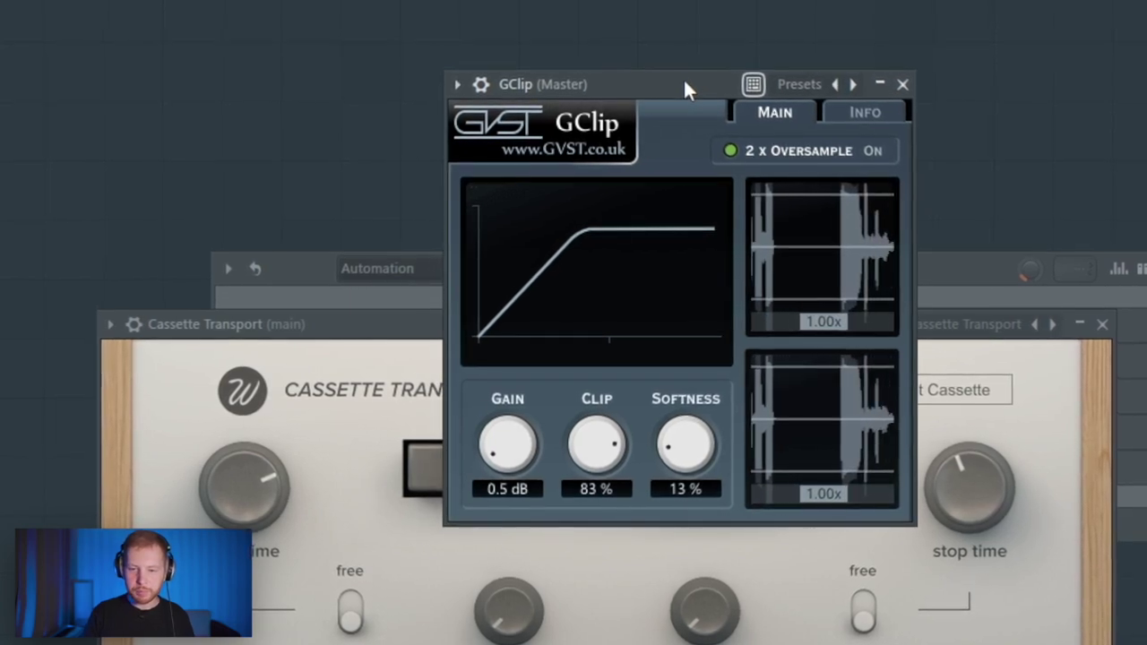